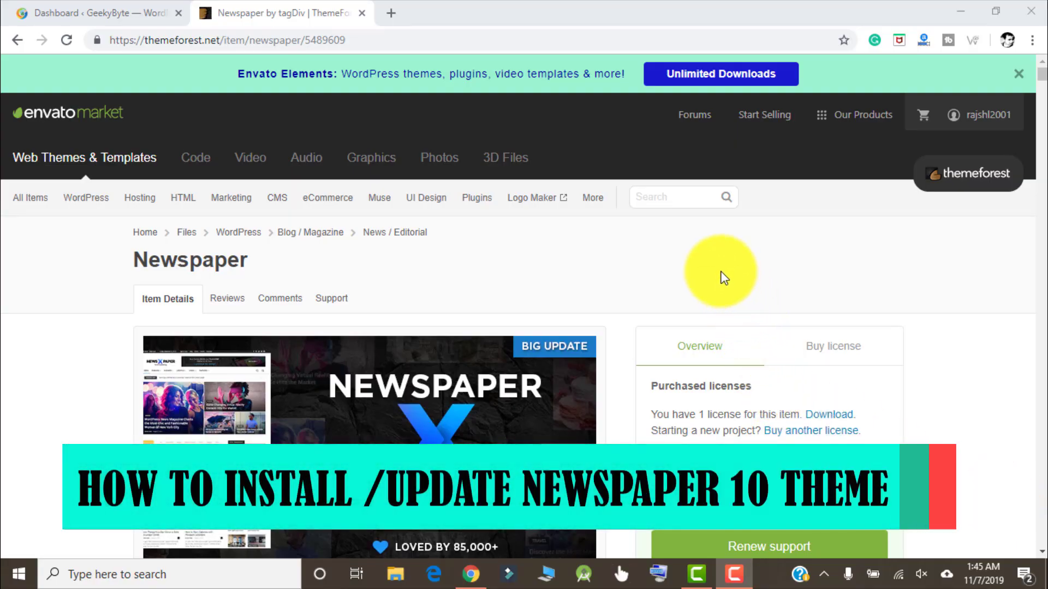
pyautogui.scroll(-3, 721, 278)
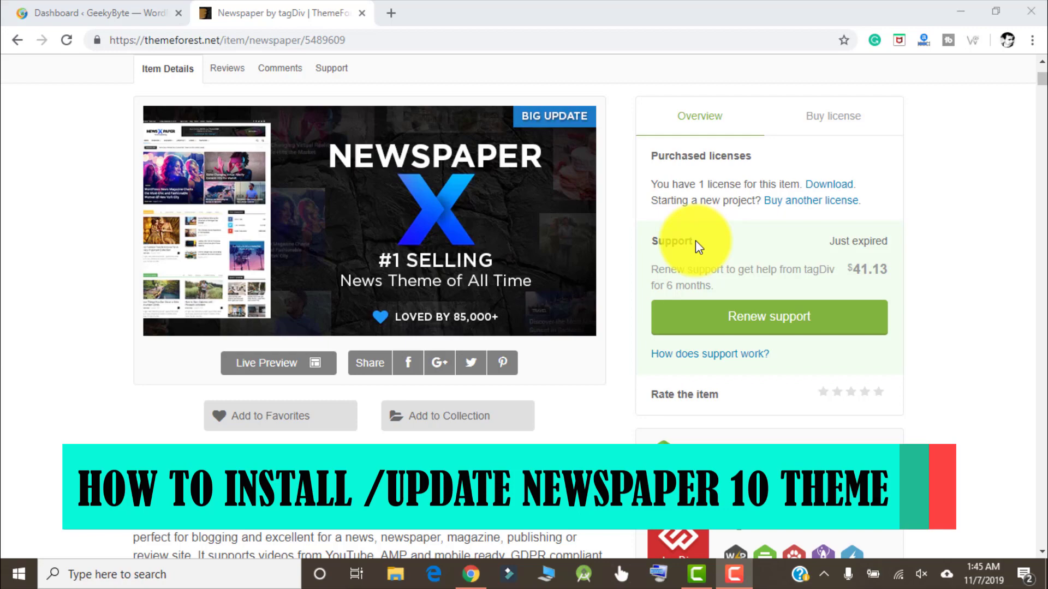
pyautogui.scroll(-2, 582, 231)
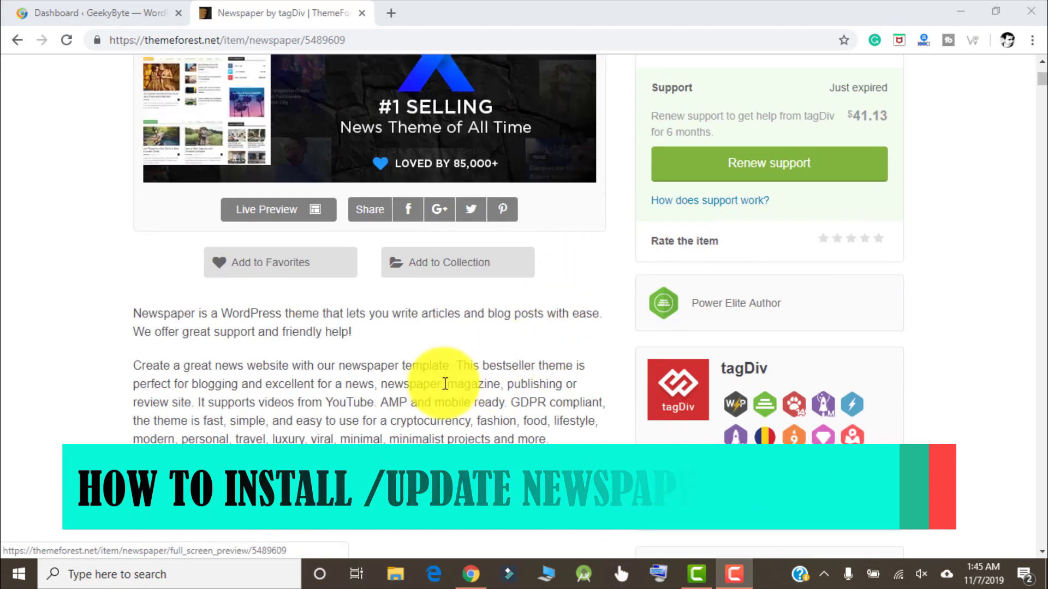
pyautogui.scroll(-3, 430, 343)
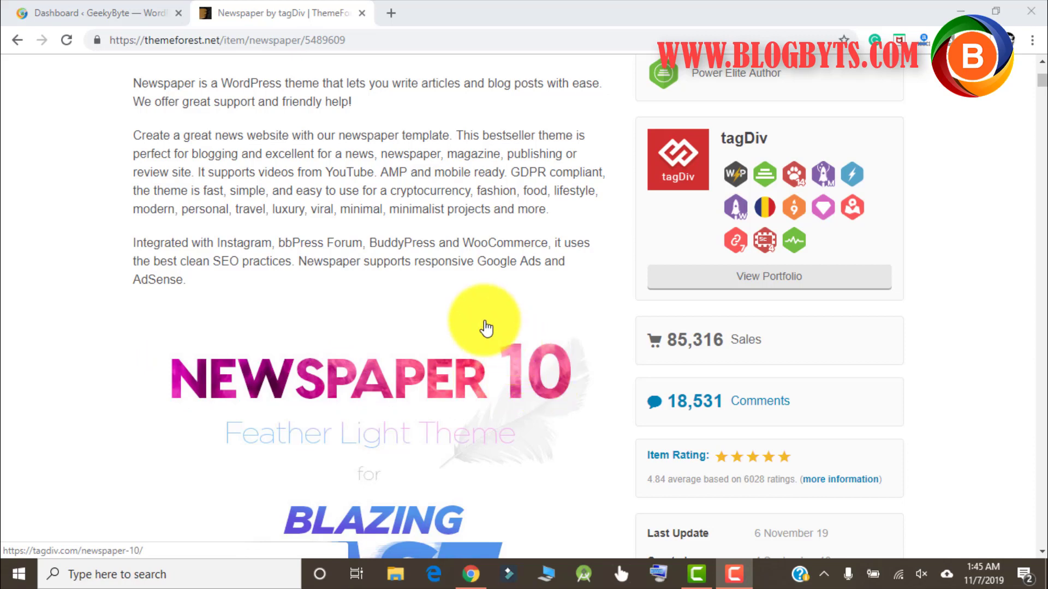
pyautogui.scroll(-1, 486, 328)
pyautogui.scroll(-1, 486, 327)
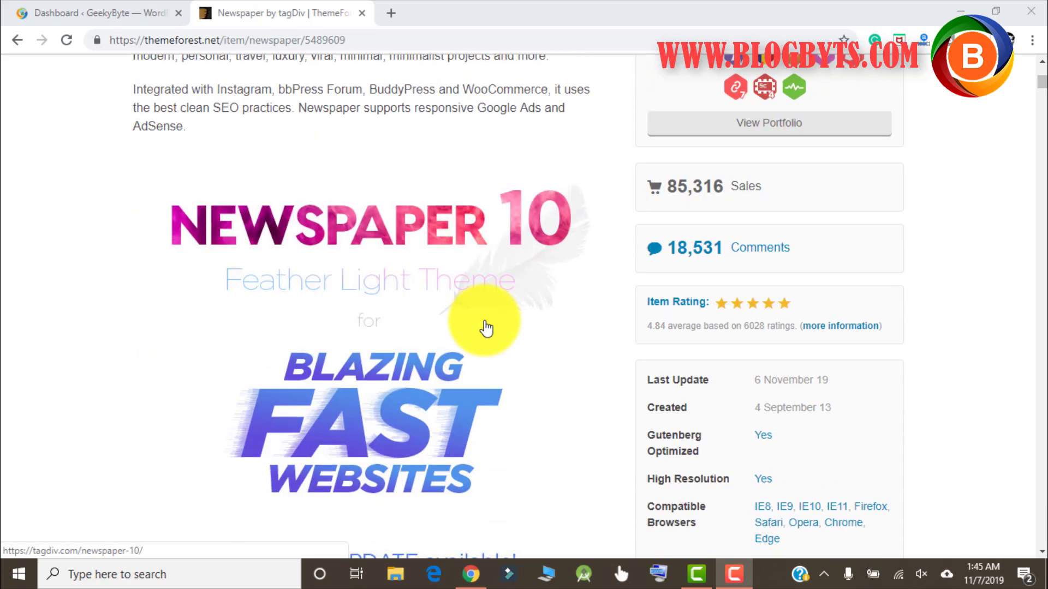
pyautogui.scroll(-1, 486, 327)
pyautogui.scroll(-1, 486, 328)
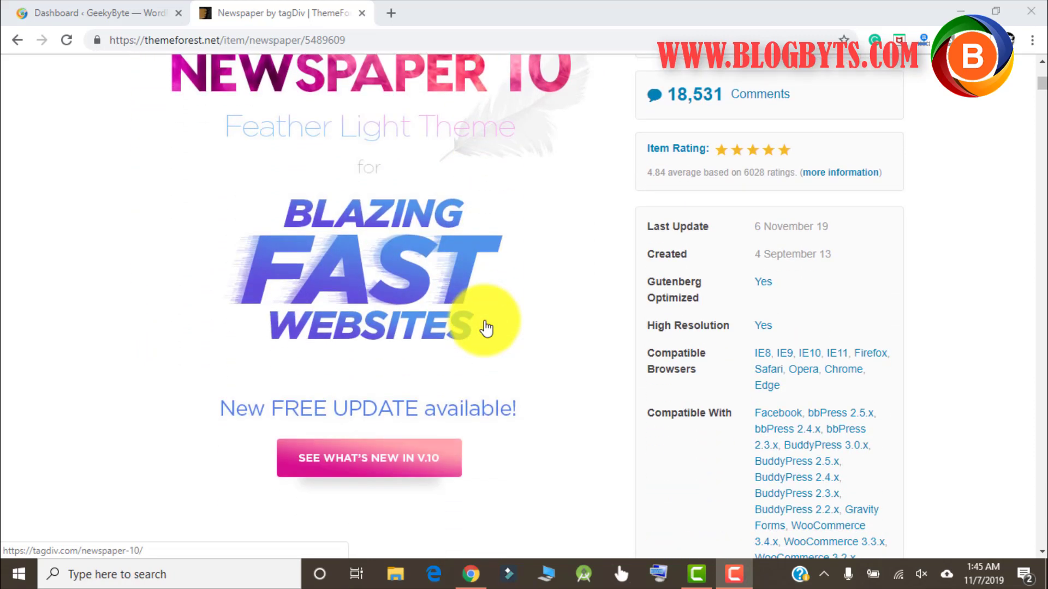
pyautogui.scroll(-2, 487, 328)
pyautogui.scroll(-3, 486, 328)
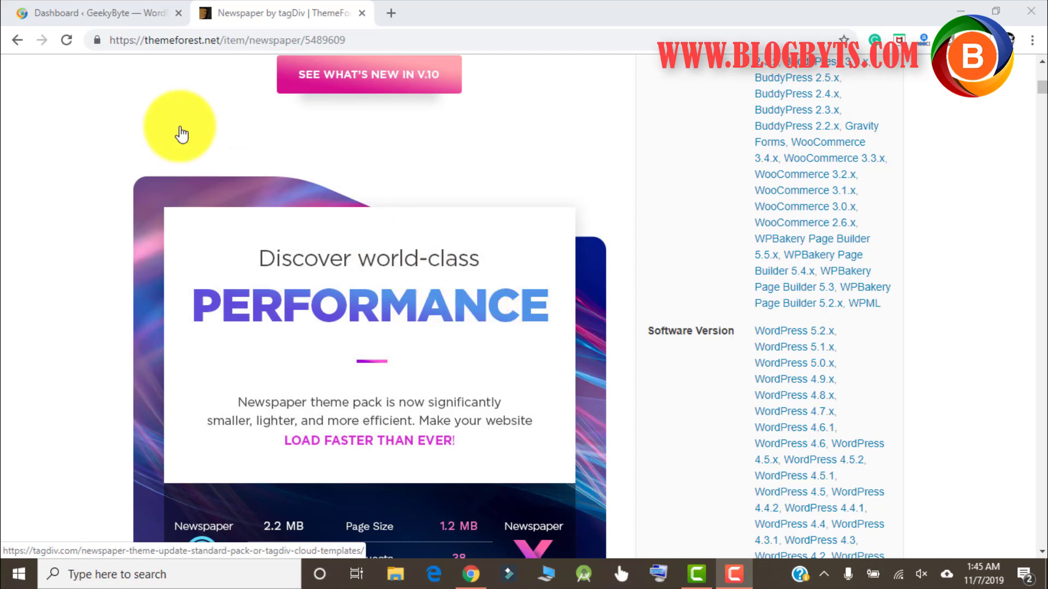
# Step: Run Backup Now in UpdraftPlus with database, files and remote storage included
pyautogui.click(104, 24)
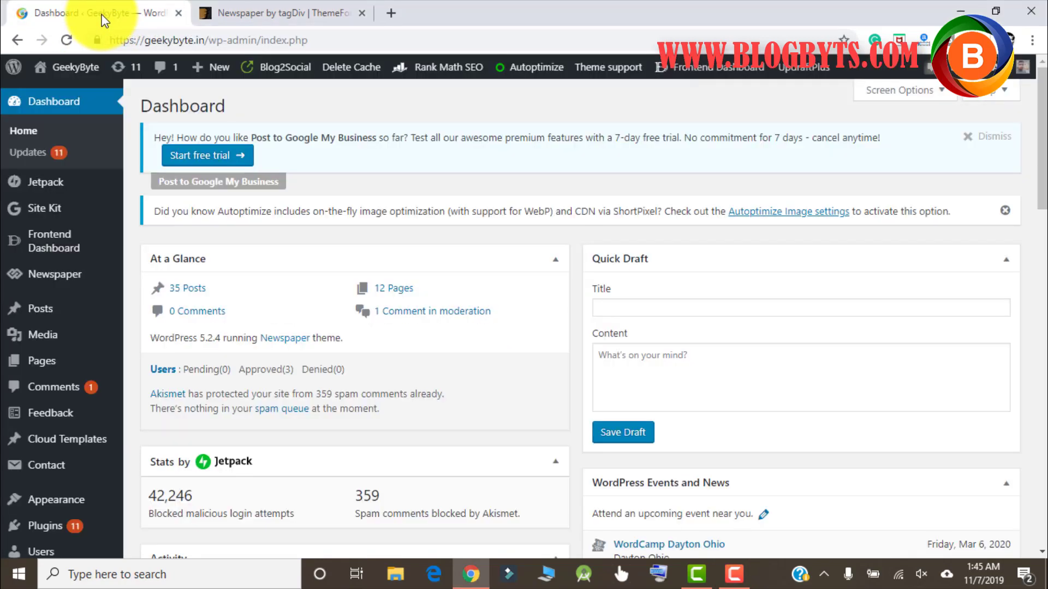
pyautogui.moveTo(803, 68)
pyautogui.click(802, 96)
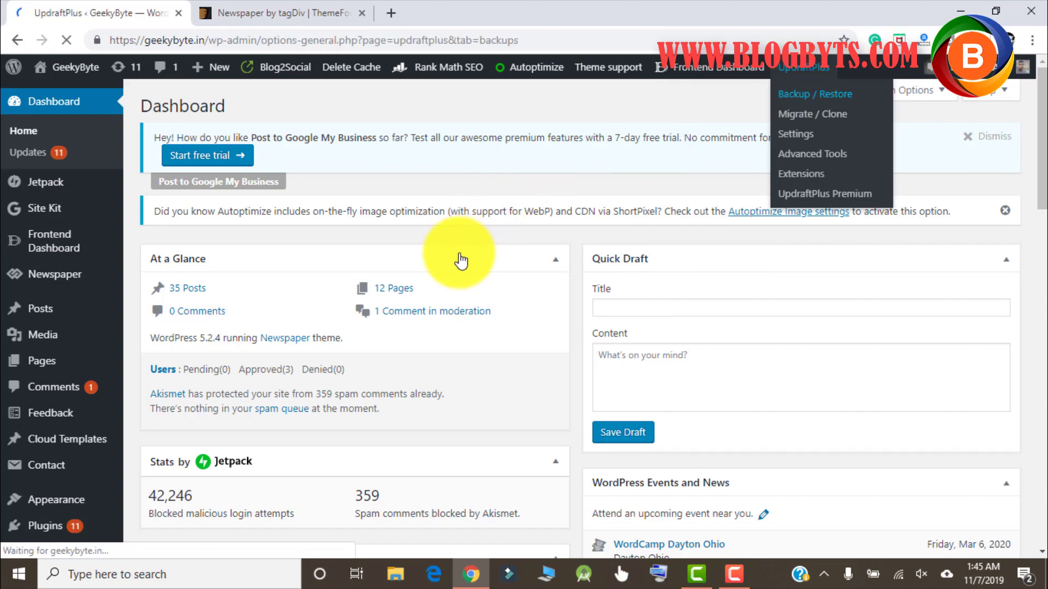
pyautogui.scroll(-4, 459, 259)
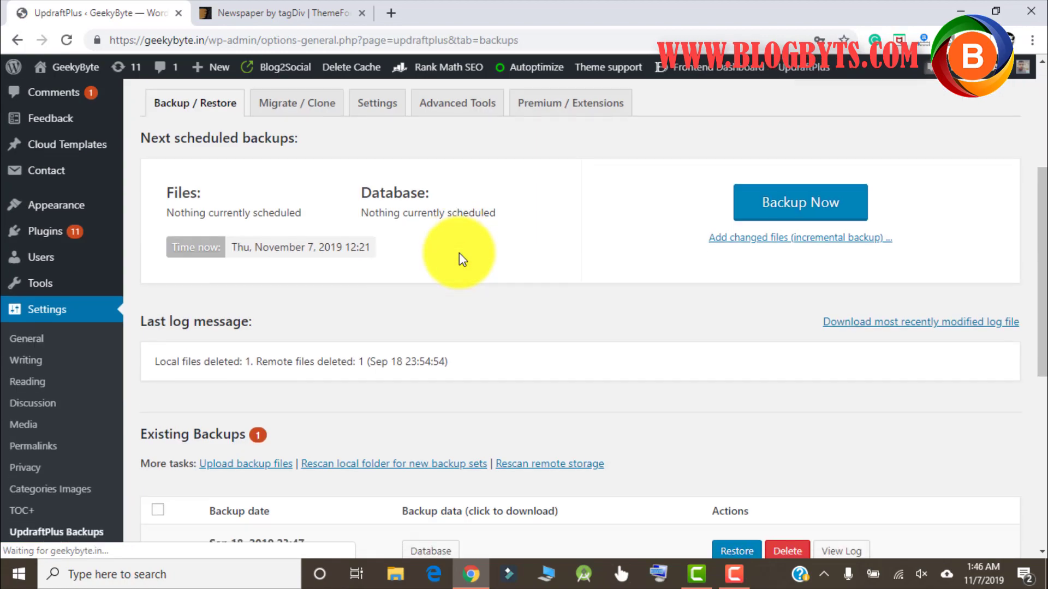
pyautogui.scroll(-4, 459, 258)
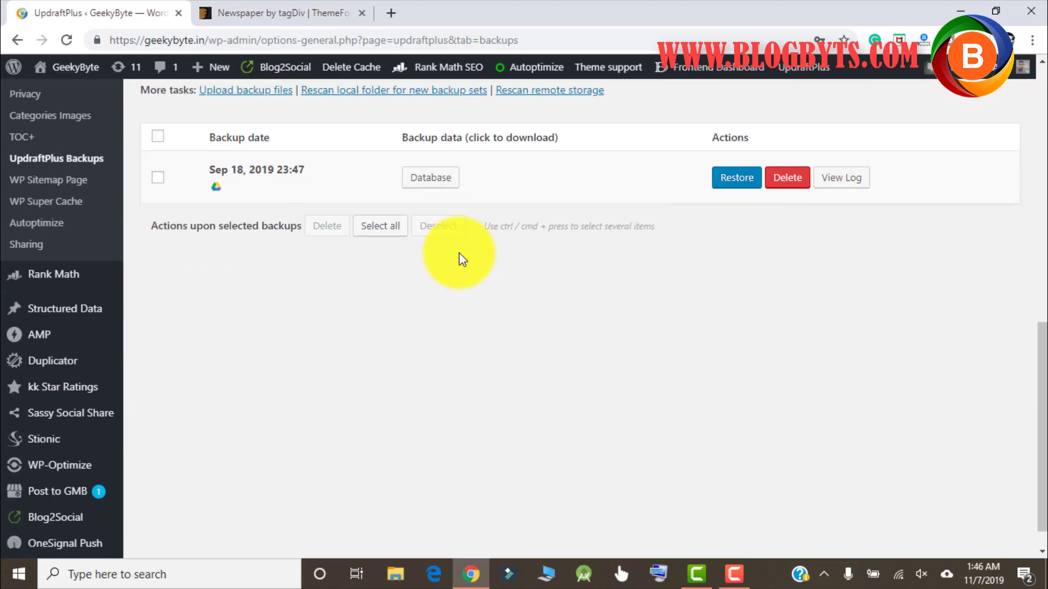
pyautogui.scroll(2, 459, 257)
pyautogui.scroll(3, 459, 258)
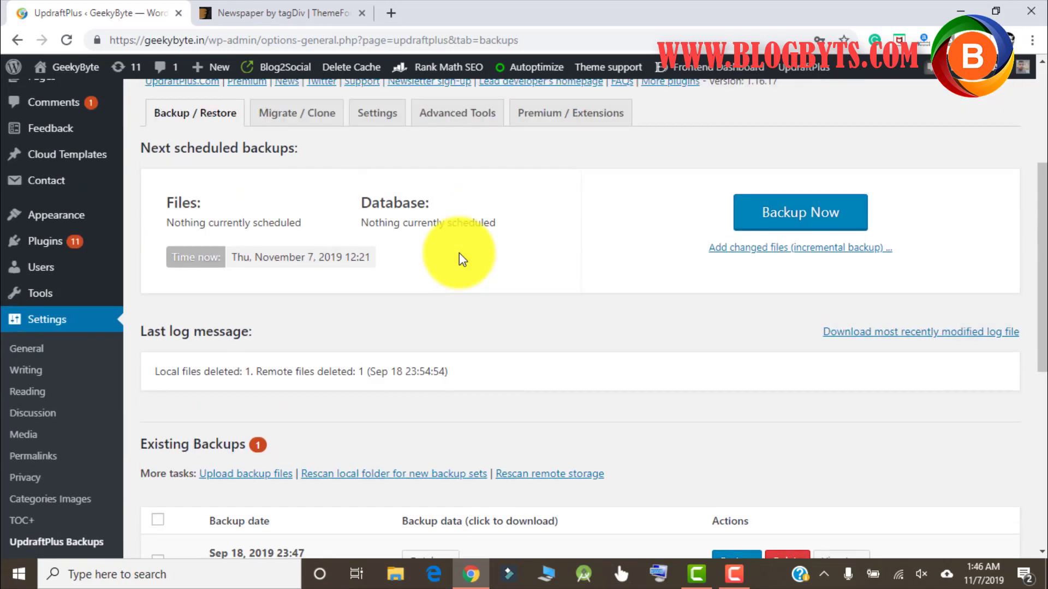
pyautogui.click(762, 212)
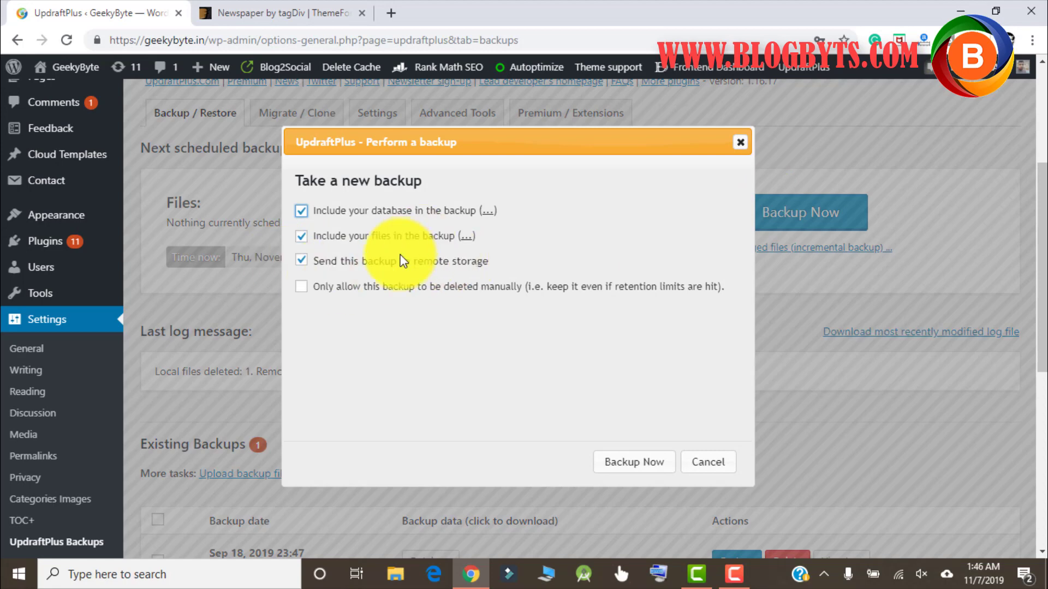
pyautogui.click(635, 462)
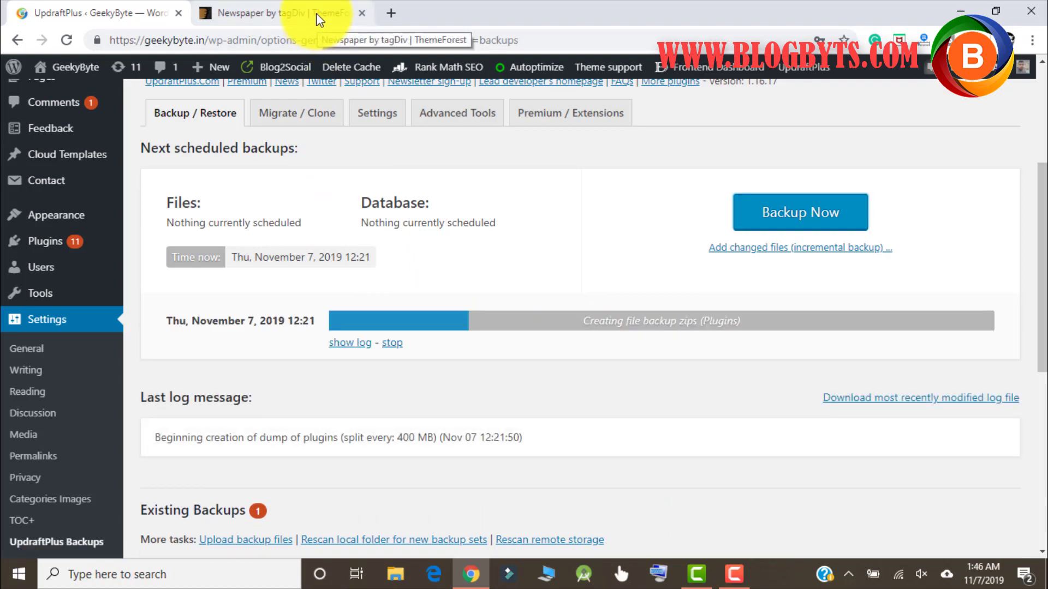
# Step: From ThemeForest Downloads, save Newspaper's 'All files & documentation' zip to the Desktop
pyautogui.click(318, 22)
pyautogui.scroll(5, 880, 238)
pyautogui.scroll(5, 880, 231)
pyautogui.scroll(2, 878, 234)
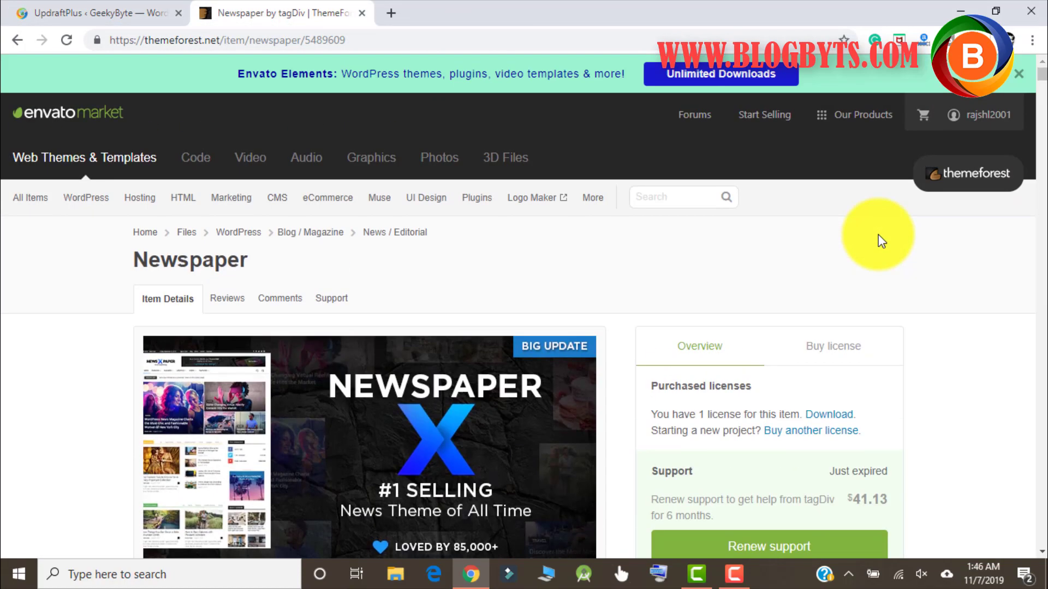
pyautogui.moveTo(980, 115)
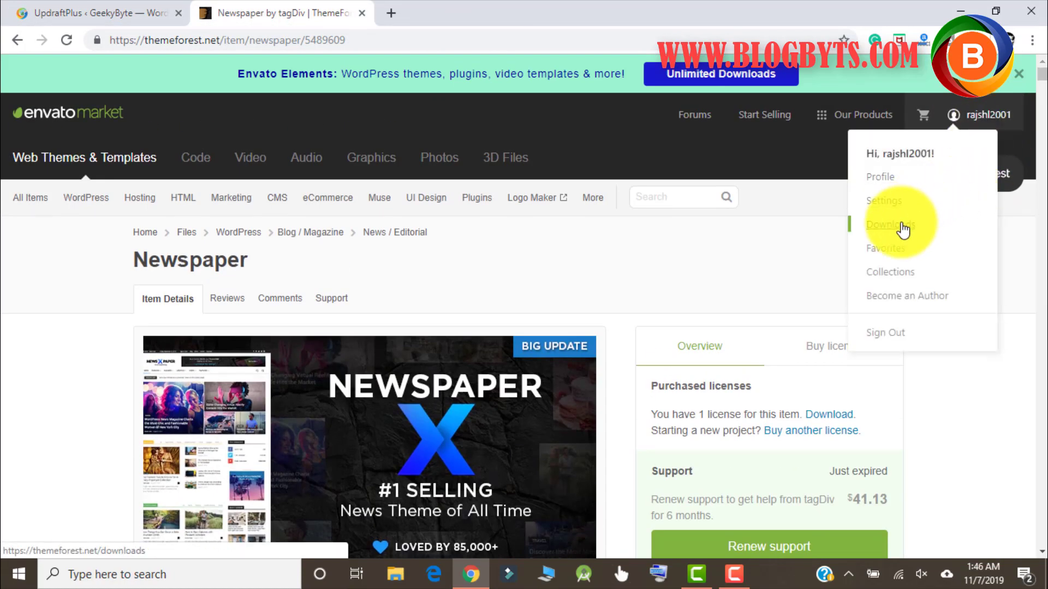
pyautogui.click(899, 223)
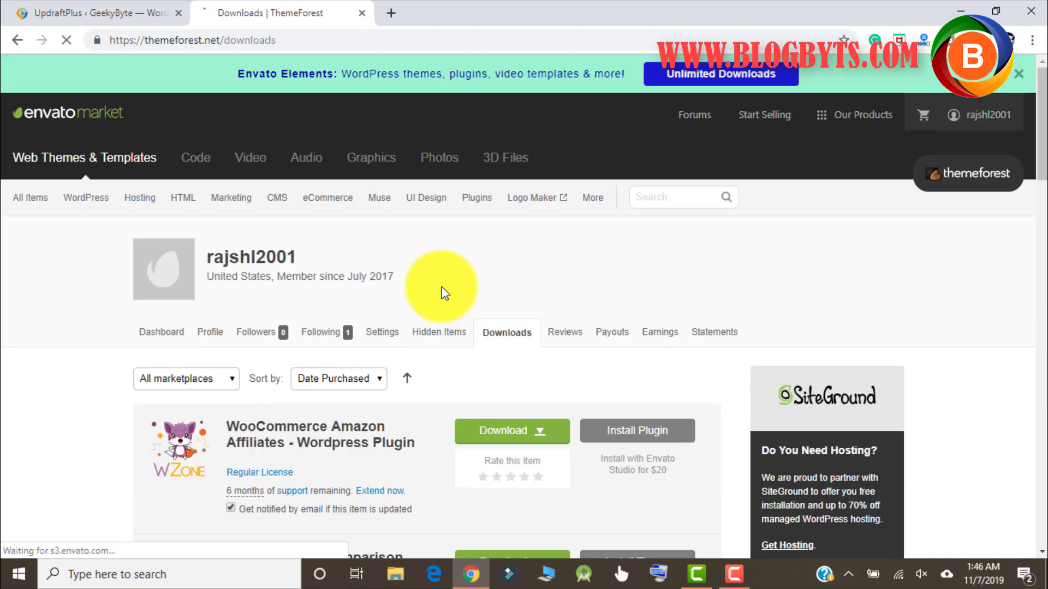
pyautogui.scroll(-2, 439, 289)
pyautogui.scroll(-1, 433, 288)
pyautogui.scroll(-3, 348, 363)
pyautogui.scroll(-1, 398, 346)
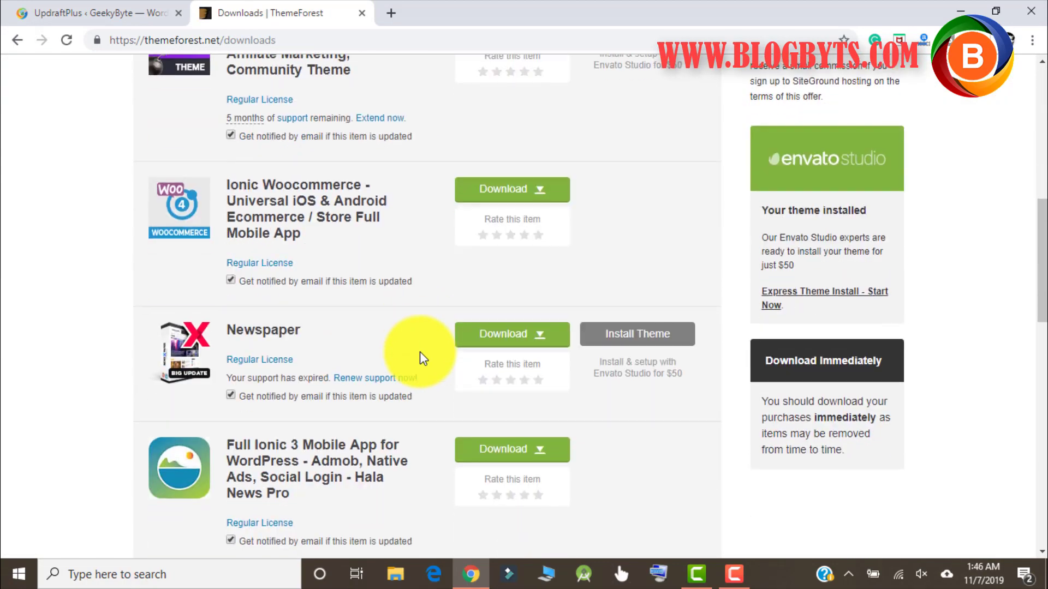
pyautogui.click(499, 336)
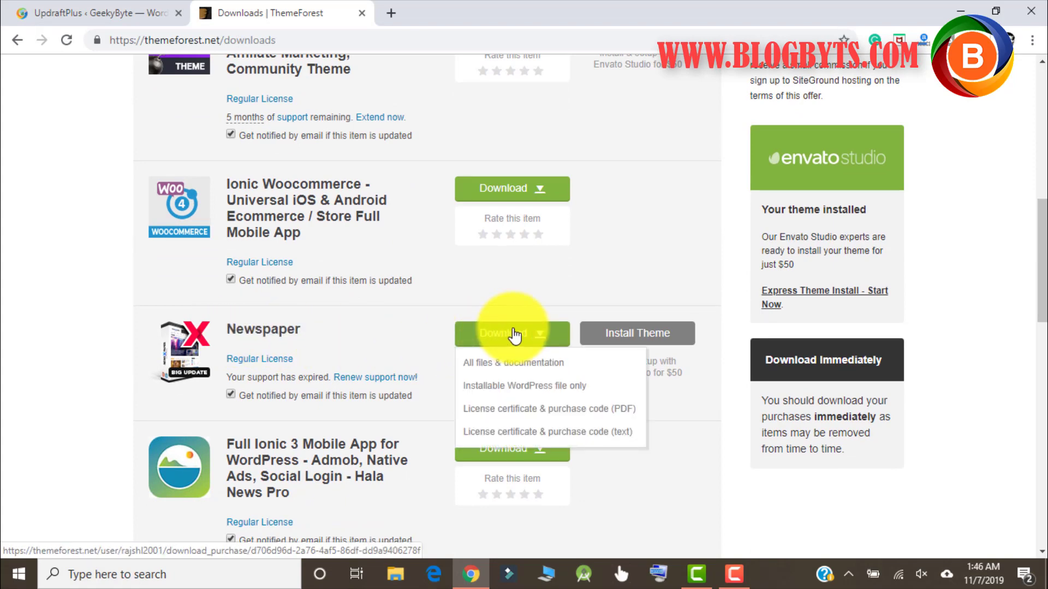
pyautogui.click(505, 368)
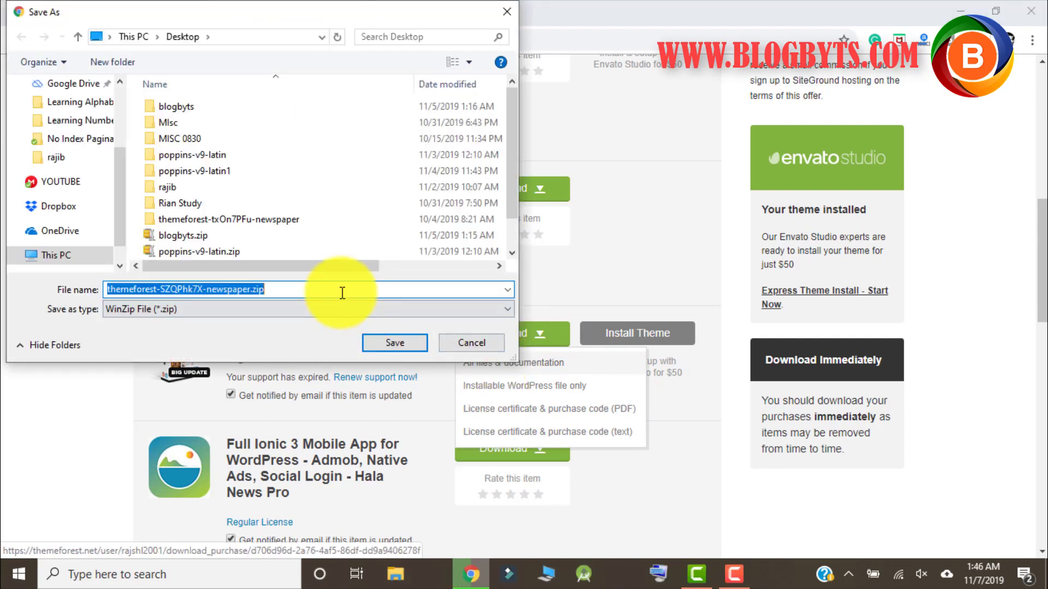
pyautogui.click(387, 345)
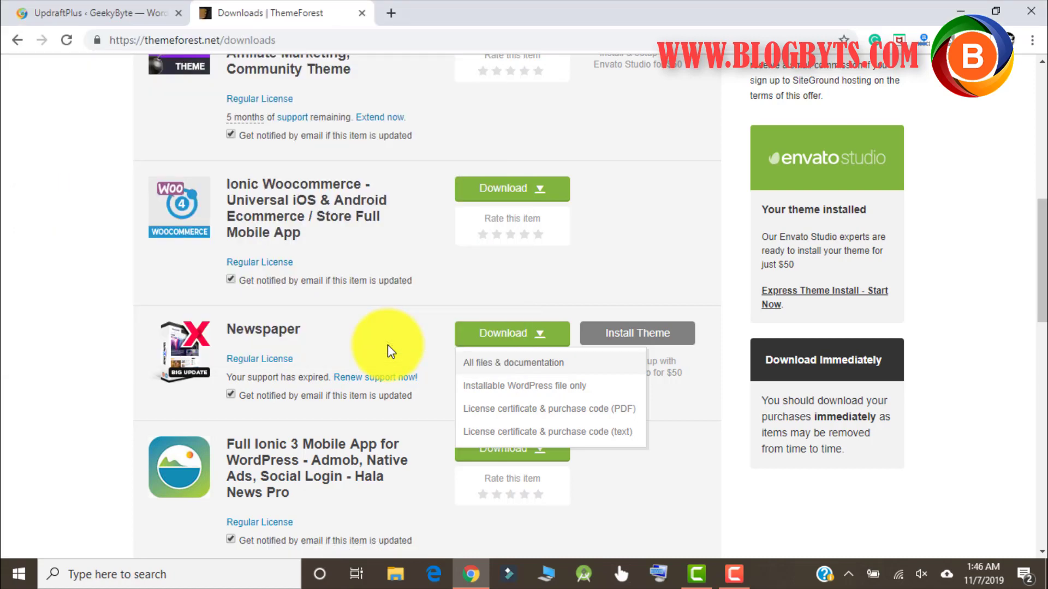
pyautogui.scroll(-2, 421, 280)
pyautogui.scroll(-1, 421, 281)
pyautogui.scroll(-2, 423, 279)
pyautogui.scroll(4, 423, 279)
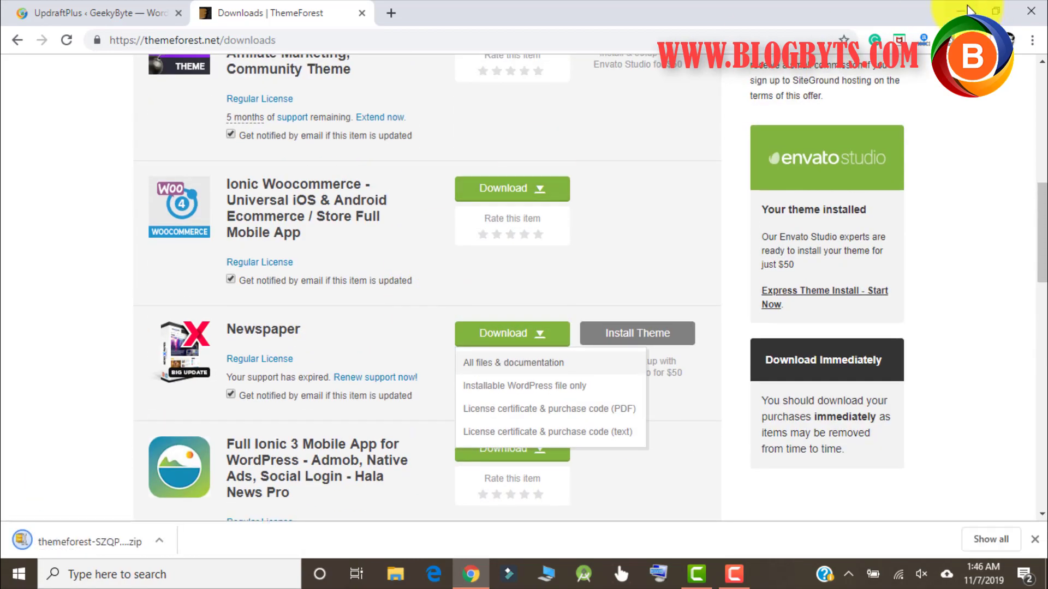
# Step: Launch 7-Zip File Manager and select themeforest-SZQPhk7X-newspaper.zip on the Desktop
pyautogui.click(960, 11)
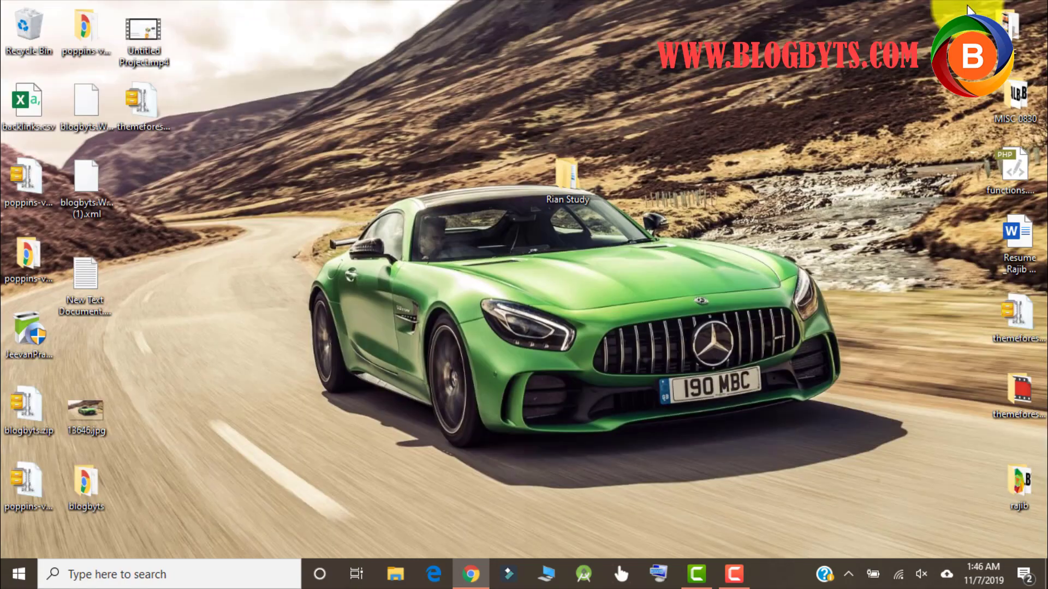
pyautogui.click(131, 575)
pyautogui.write('7')
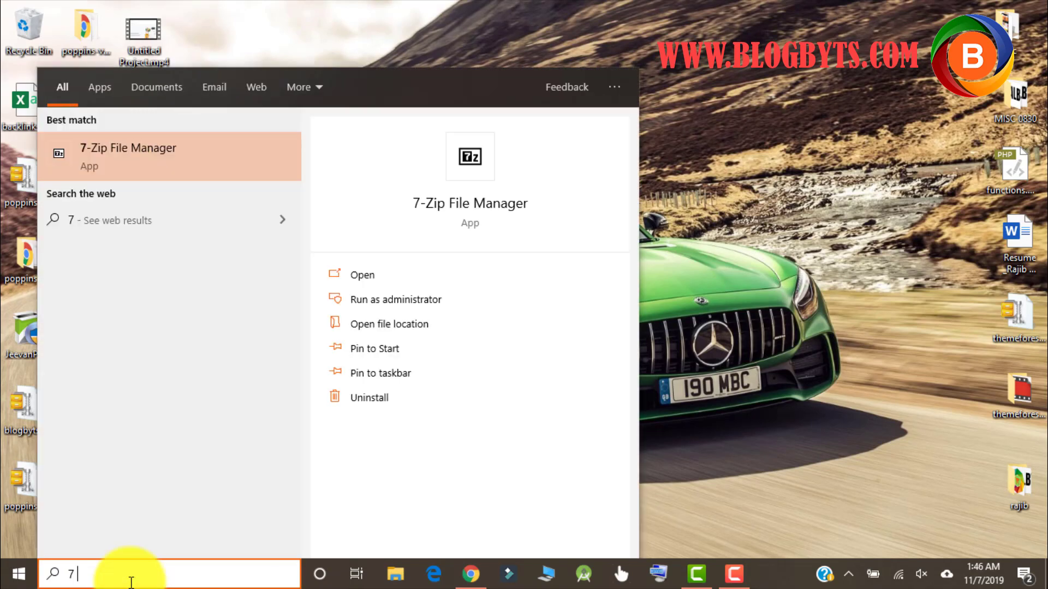
pyautogui.write(' zip')
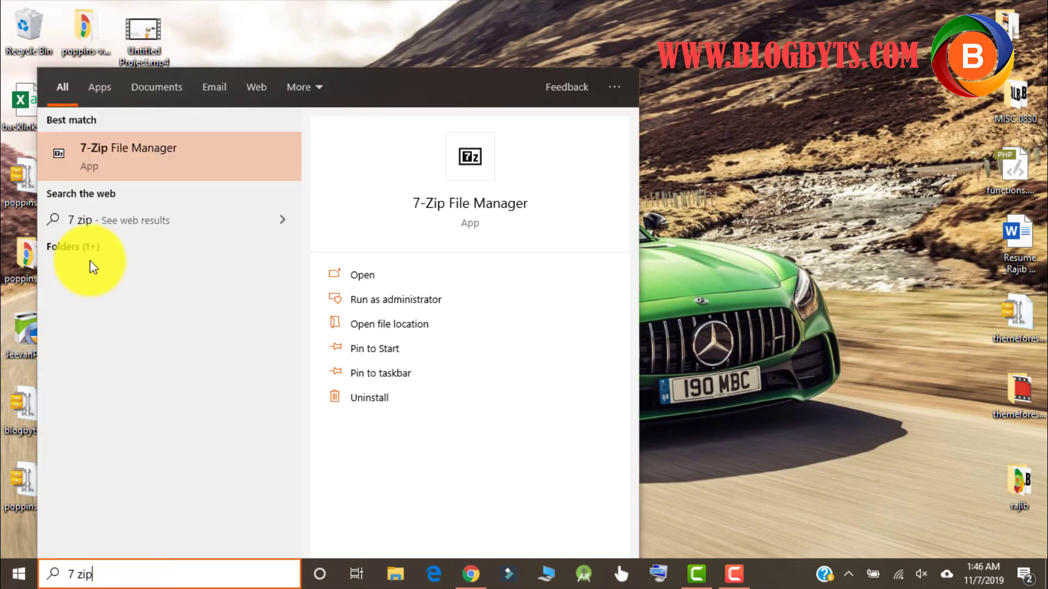
pyautogui.click(159, 161)
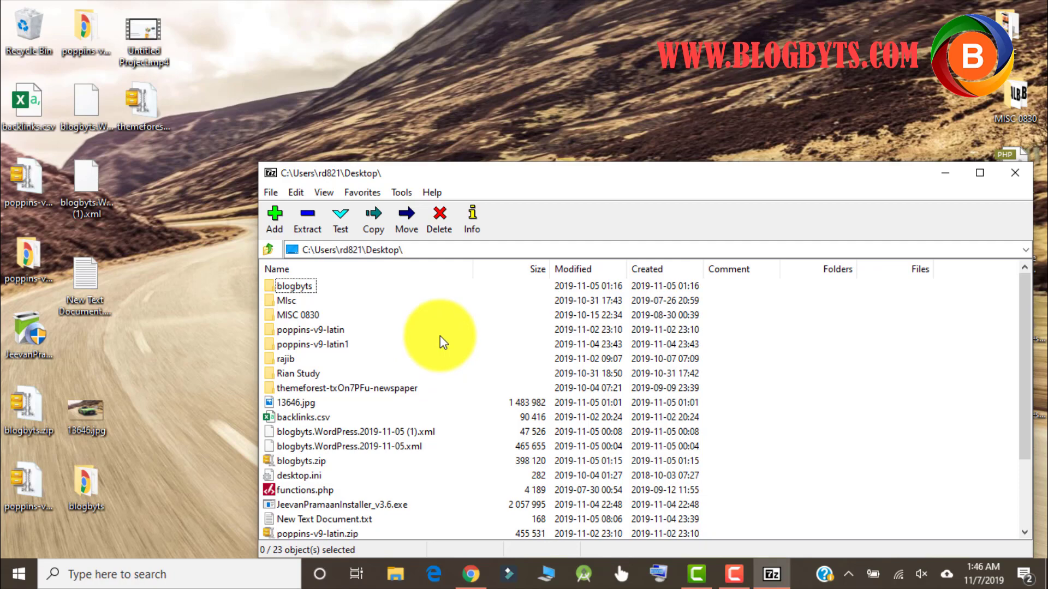
pyautogui.scroll(-3, 440, 342)
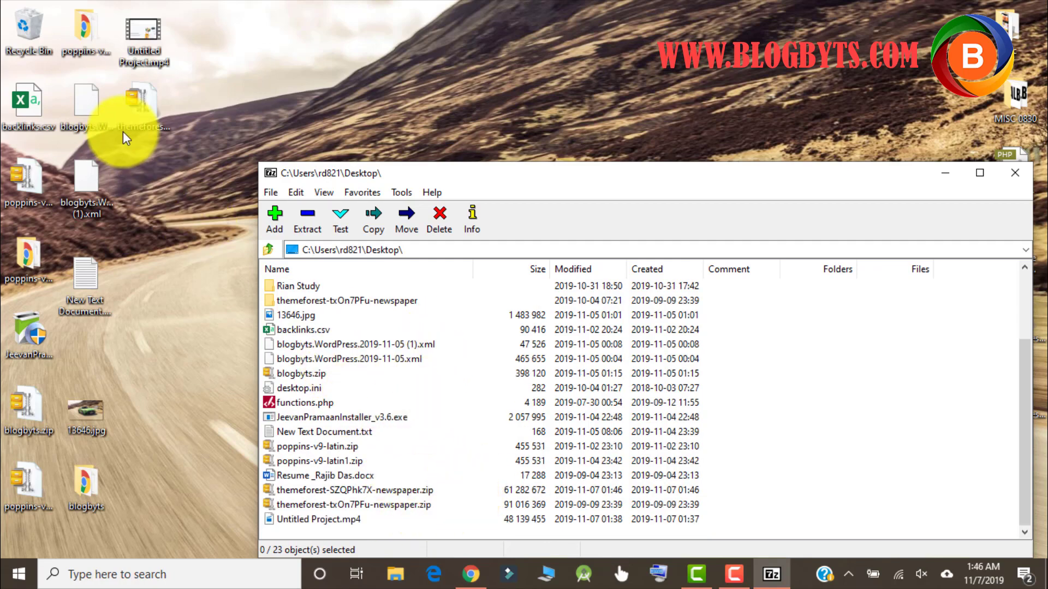
pyautogui.click(144, 111)
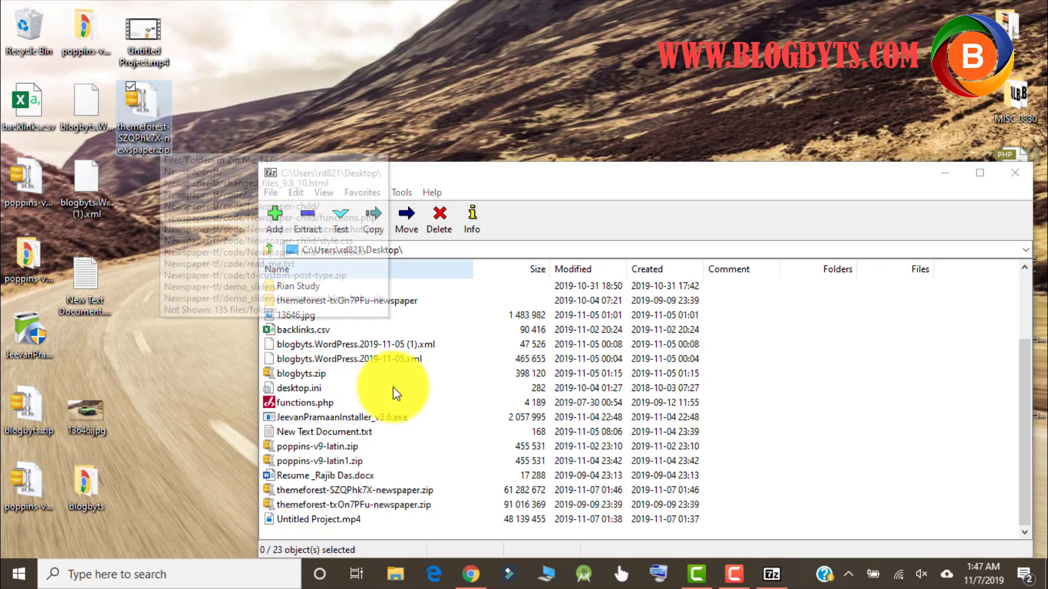
pyautogui.click(402, 492)
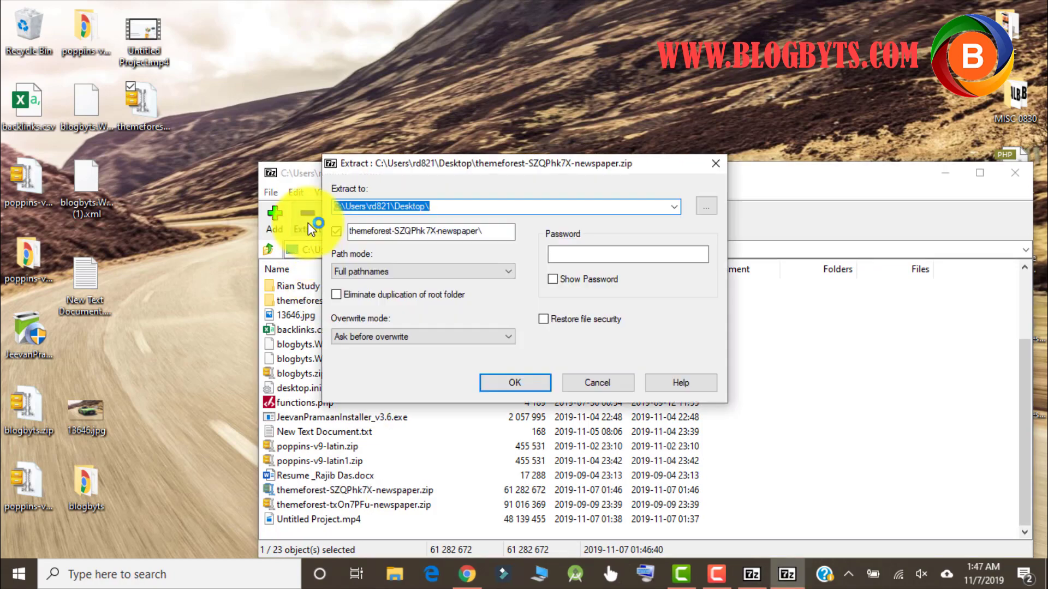
pyautogui.click(521, 380)
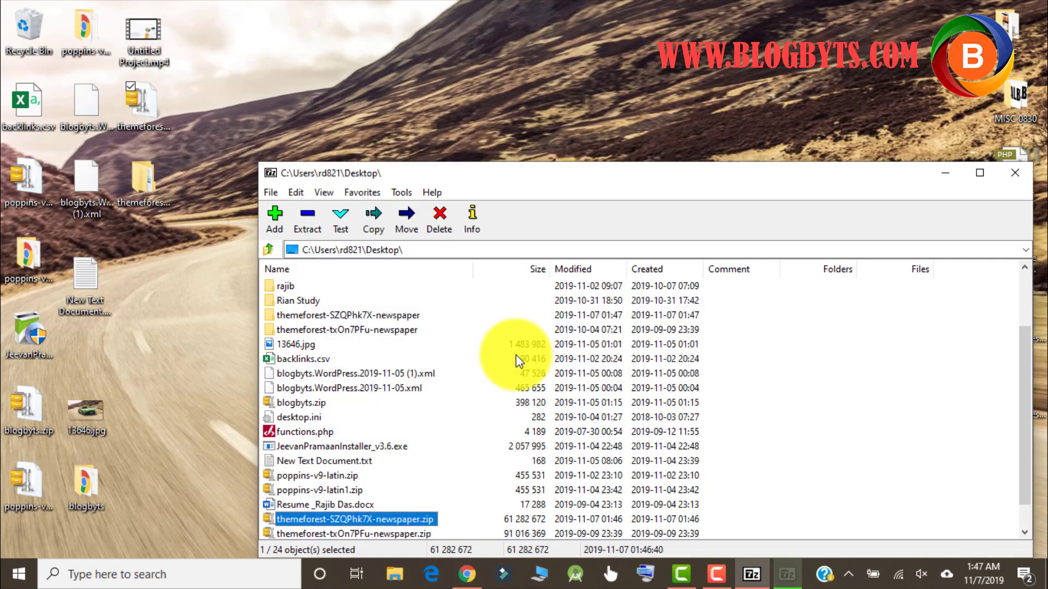
pyautogui.click(153, 187)
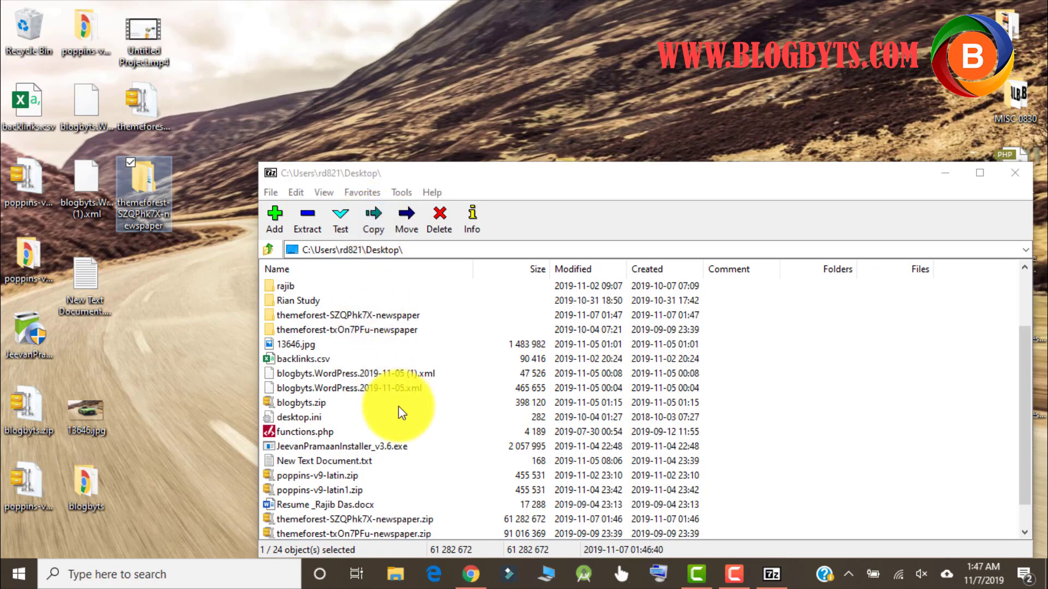
# Step: Browse the extracted Newspaper-tf folder, checking the code/Newspaper-child folder and returning
pyautogui.doubleClick(378, 315)
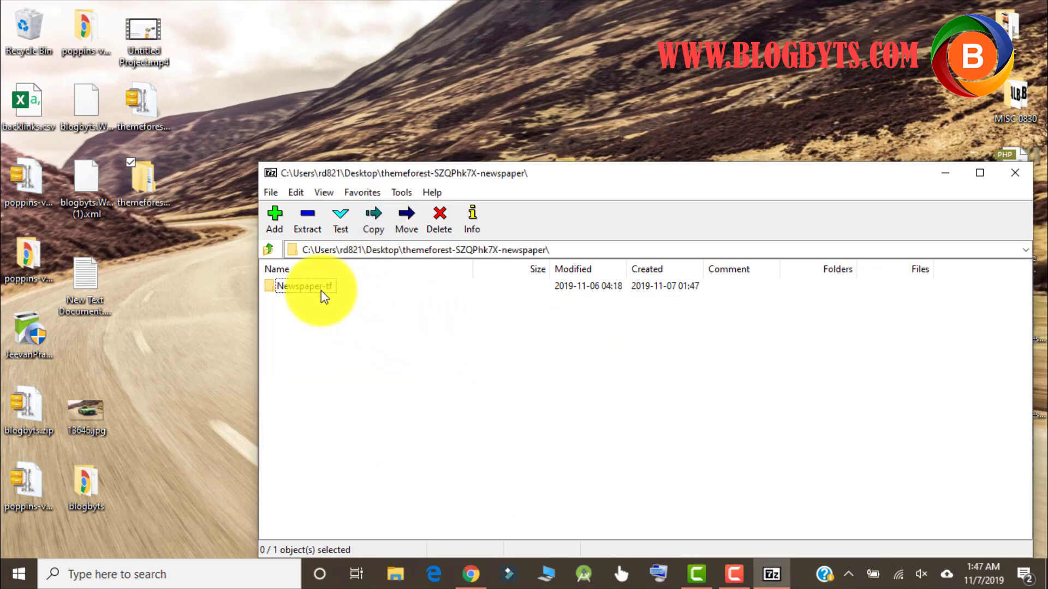
pyautogui.doubleClick(322, 297)
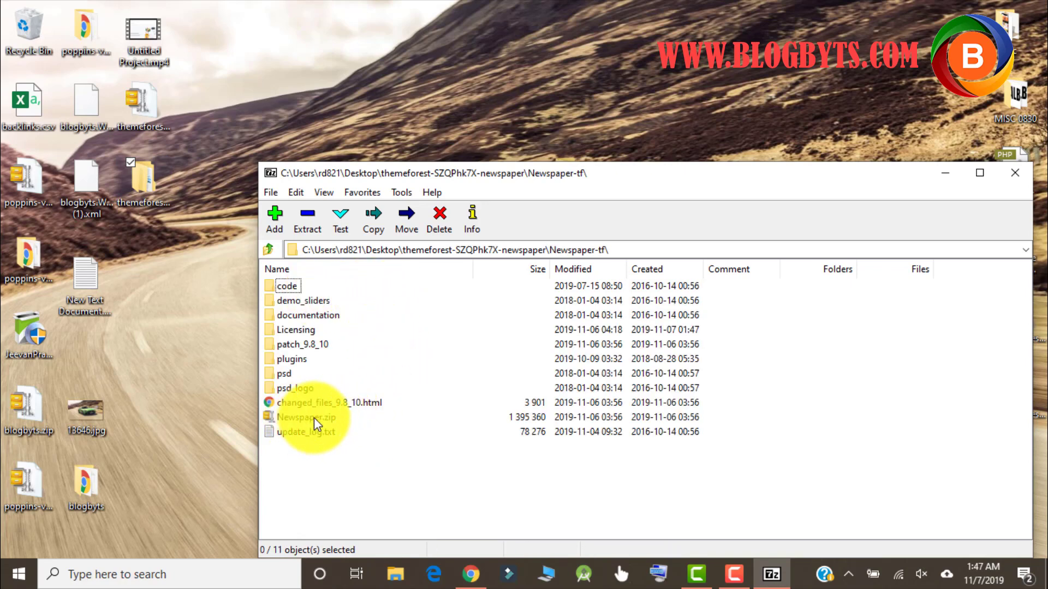
pyautogui.doubleClick(289, 287)
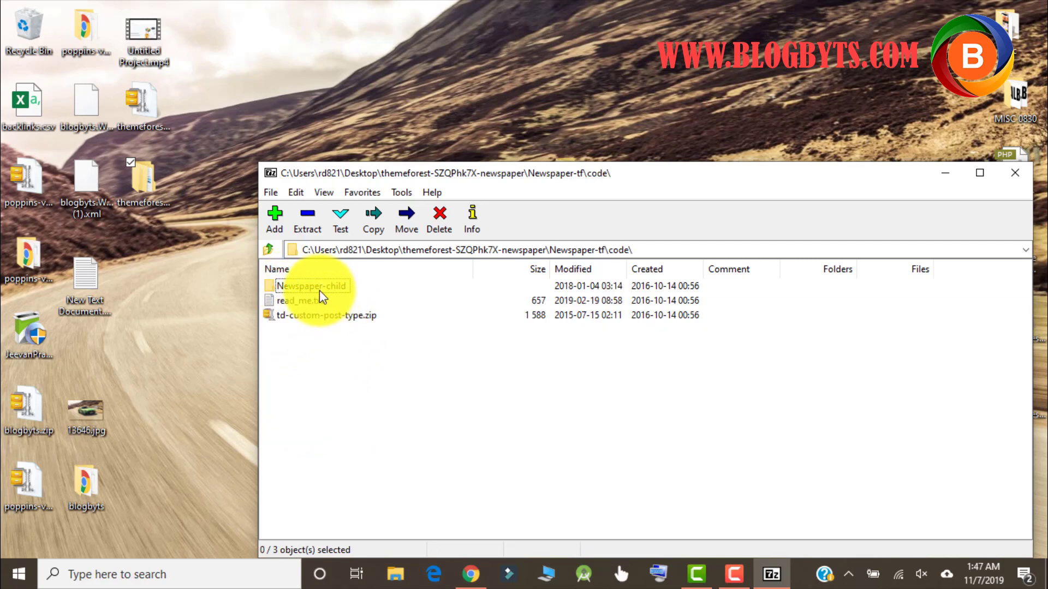
pyautogui.click(315, 290)
pyautogui.doubleClick(315, 287)
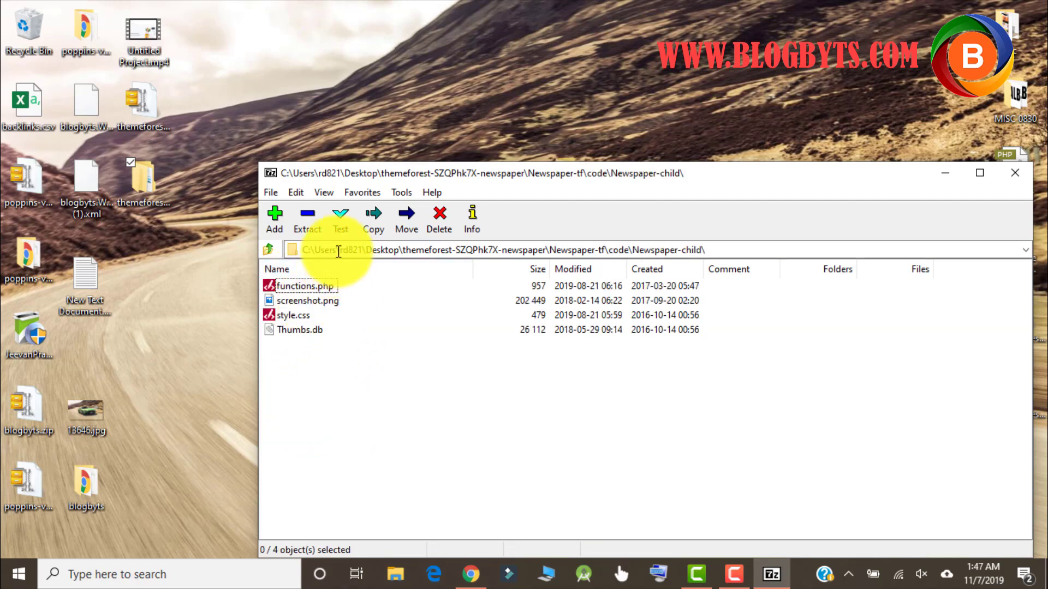
pyautogui.click(268, 248)
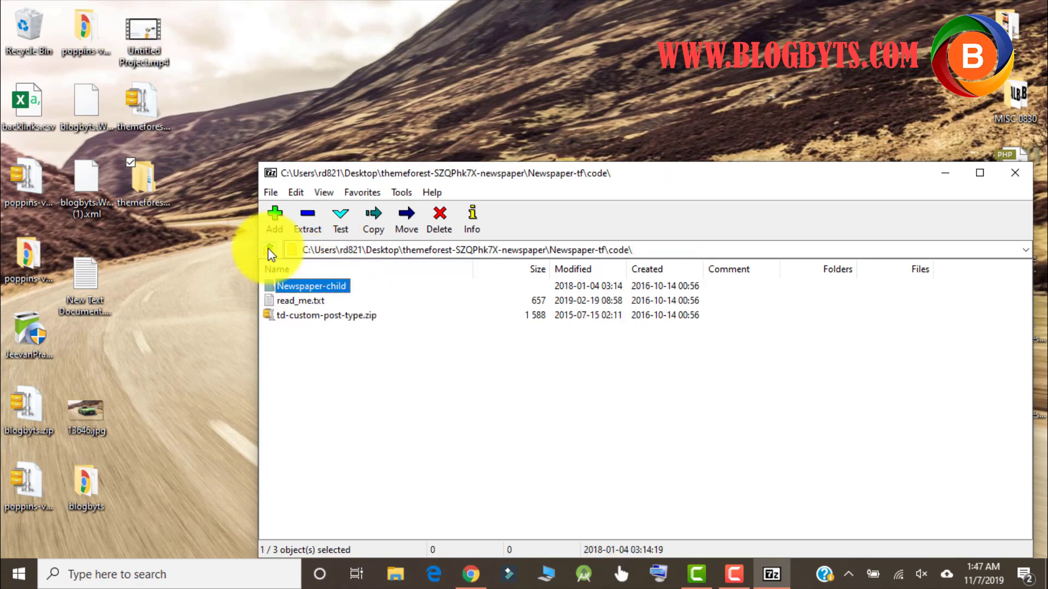
pyautogui.click(268, 247)
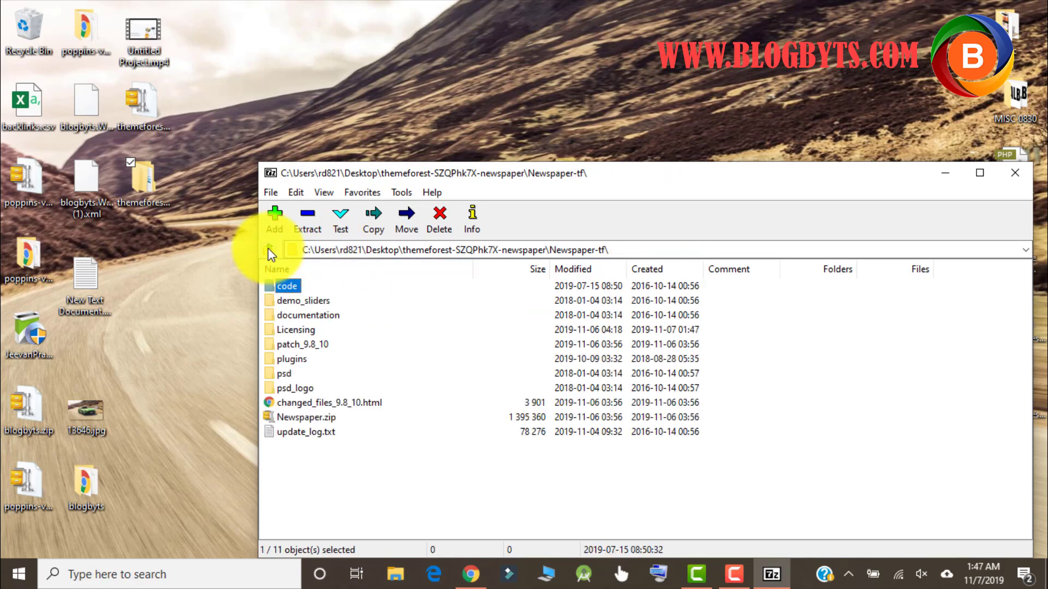
# Step: Extract Newspaper.zip into its own Newspaper folder and view the nested theme files
pyautogui.click(309, 418)
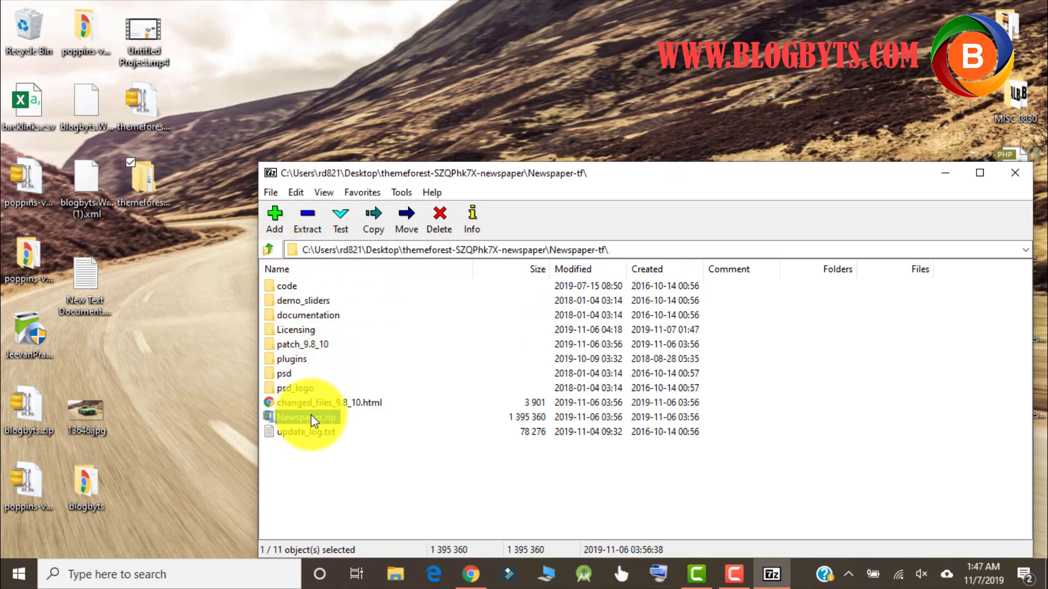
pyautogui.click(310, 414)
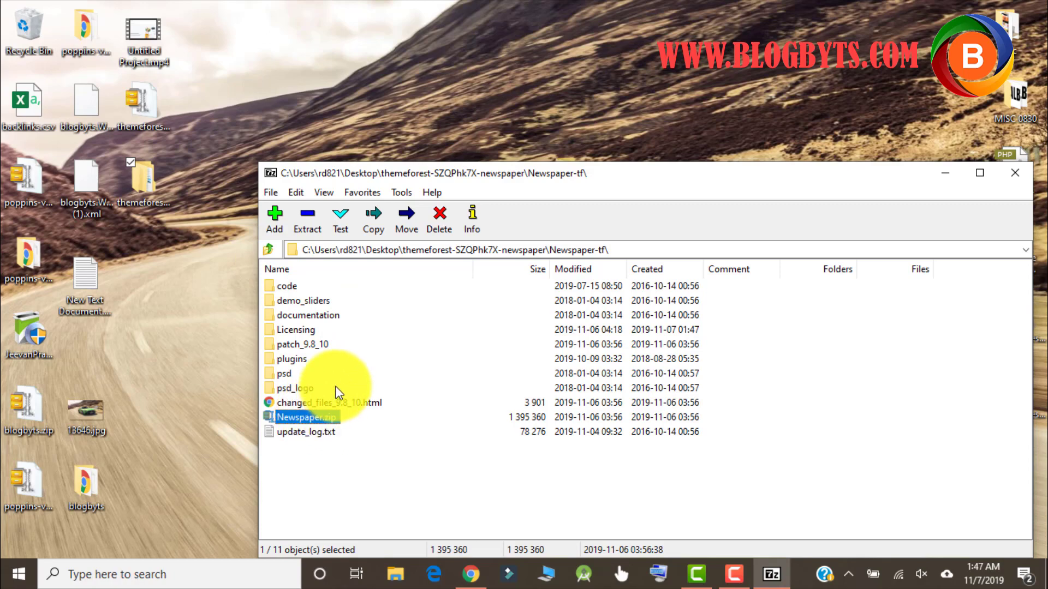
pyautogui.press('Escape')
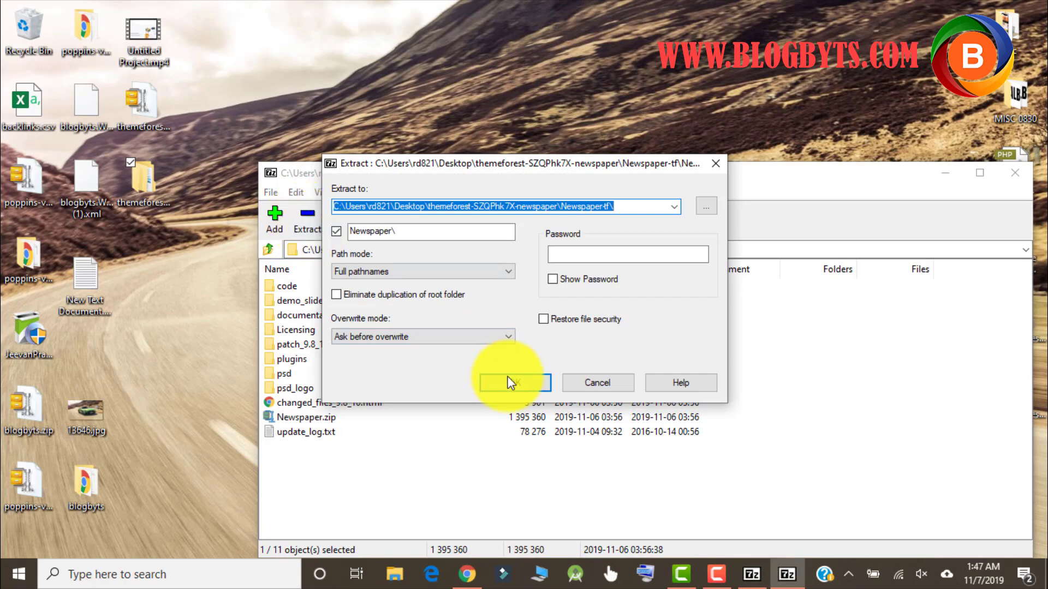
pyautogui.click(503, 379)
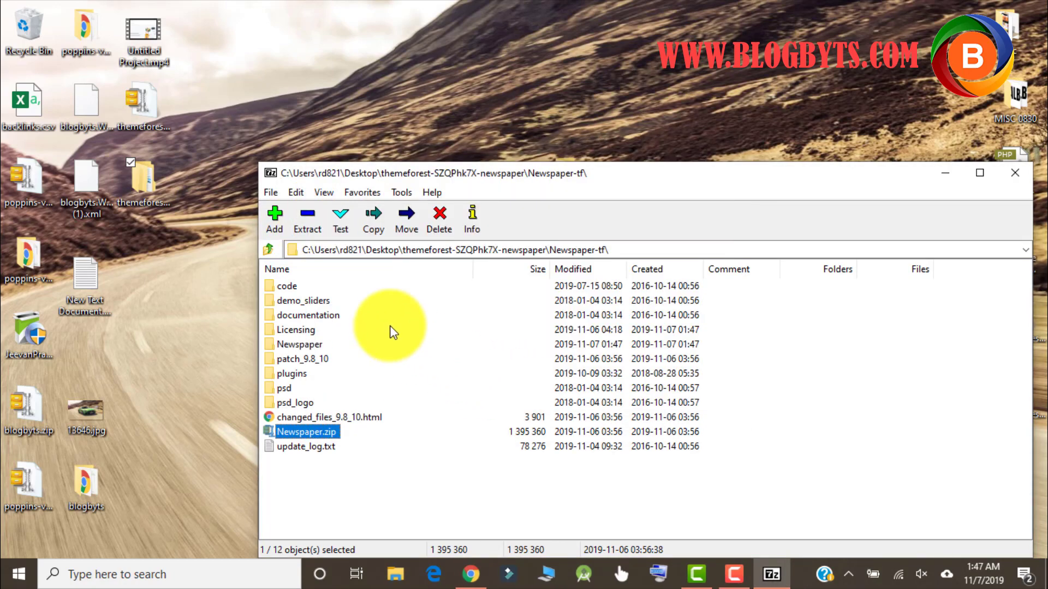
pyautogui.click(301, 343)
pyautogui.doubleClick(303, 344)
pyautogui.doubleClick(297, 285)
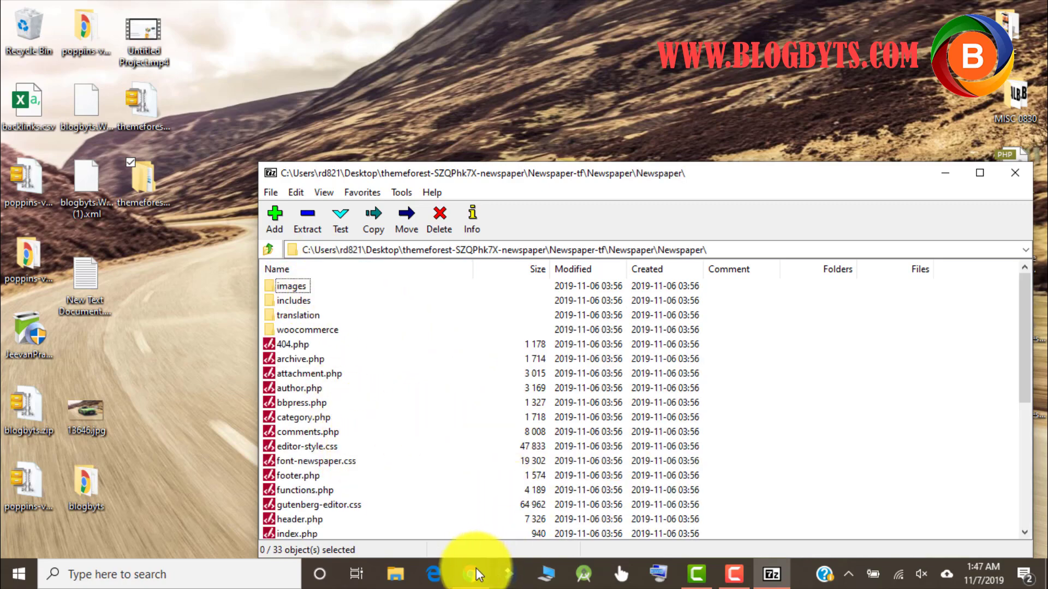
pyautogui.moveTo(470, 574)
pyautogui.click(458, 532)
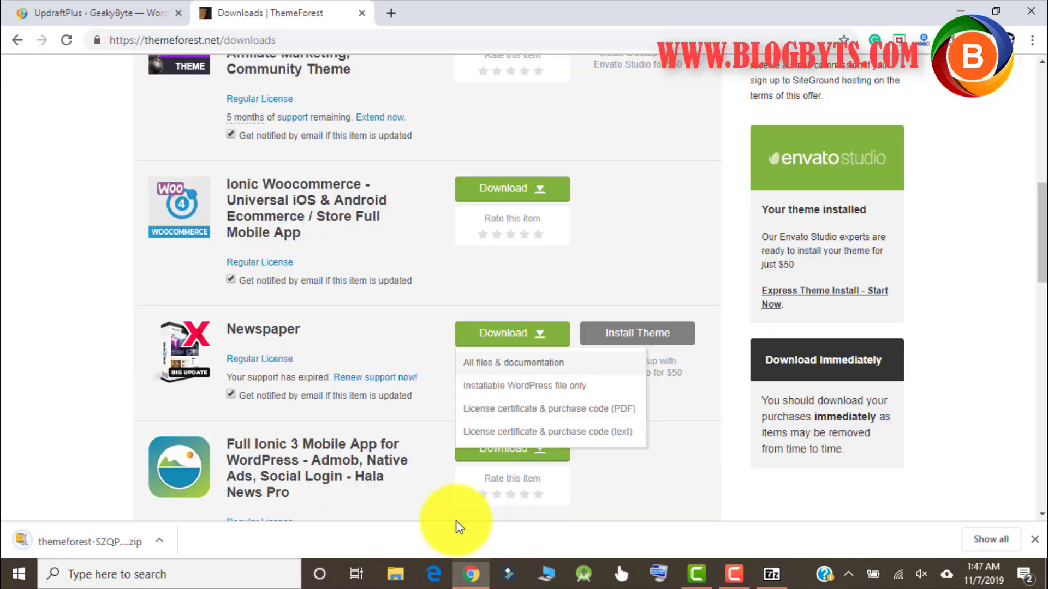
# Step: Return to the UpdraftPlus page and wait for the running backup to complete
pyautogui.click(74, 11)
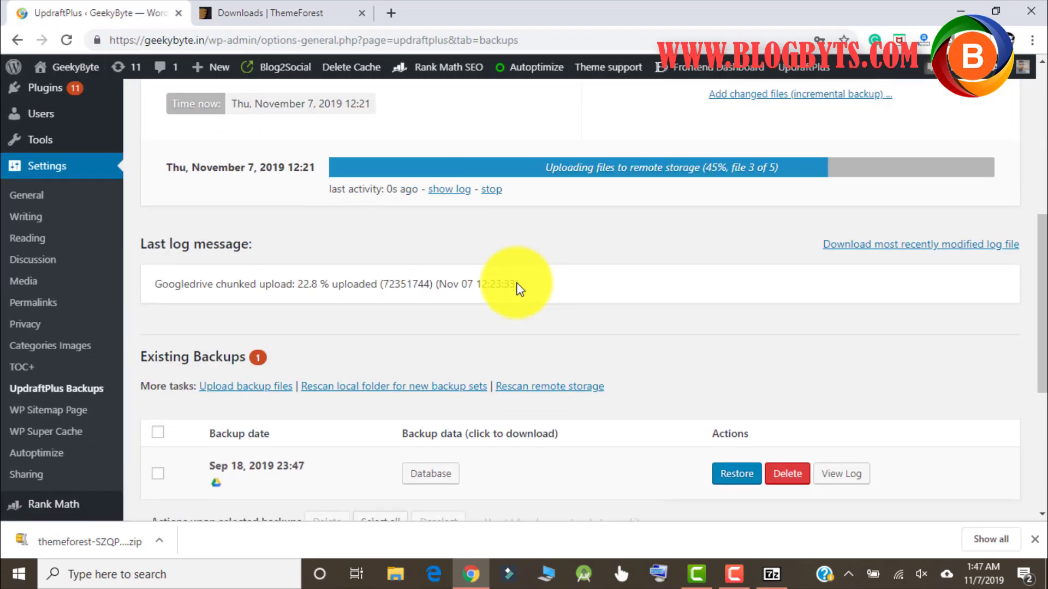
pyautogui.scroll(2, 641, 261)
pyautogui.scroll(1, 640, 260)
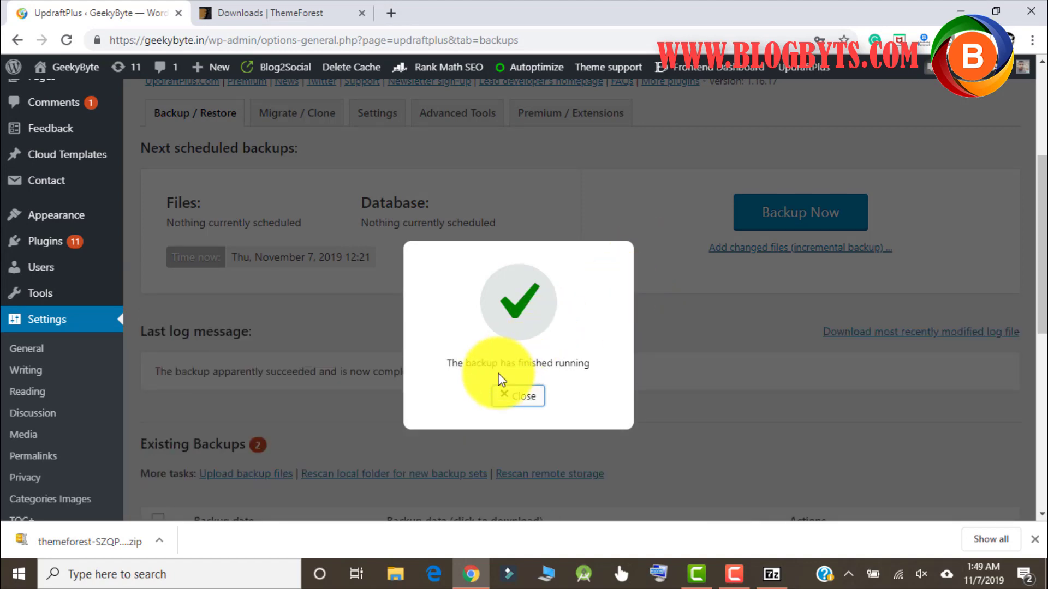
# Step: Close the backup-finished notice, leaving the Nov 07, 2019 backup listed
pyautogui.click(512, 399)
pyautogui.scroll(-3, 623, 304)
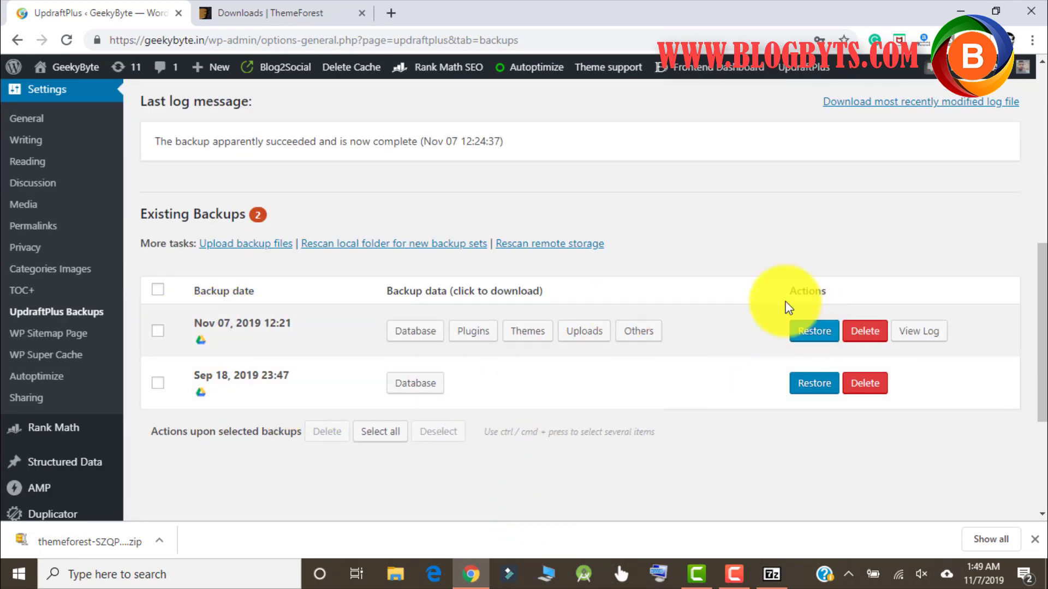
pyautogui.scroll(5, 84, 353)
pyautogui.scroll(2, 77, 303)
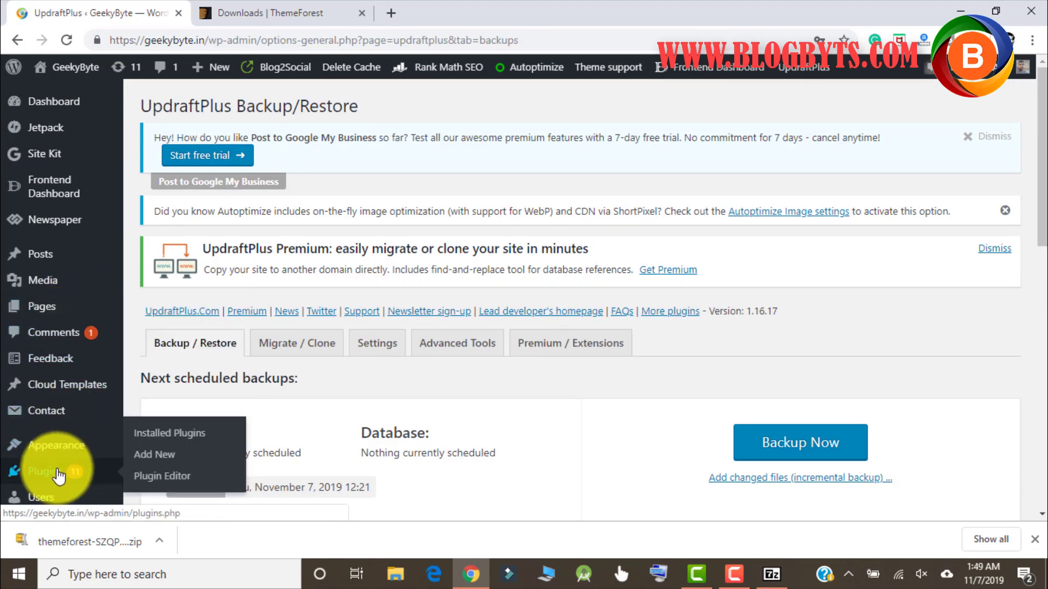
# Step: On Installed Plugins, tick tagDiv Social Counter, Mobile Theme and Composer for bulk action
pyautogui.moveTo(45, 471)
pyautogui.click(187, 433)
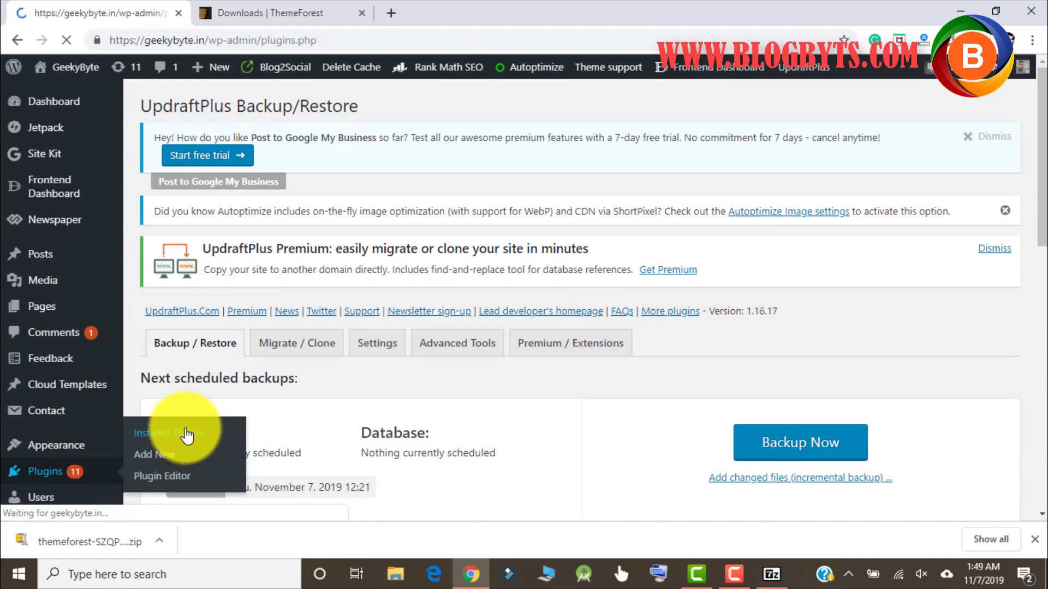
pyautogui.scroll(-2, 389, 204)
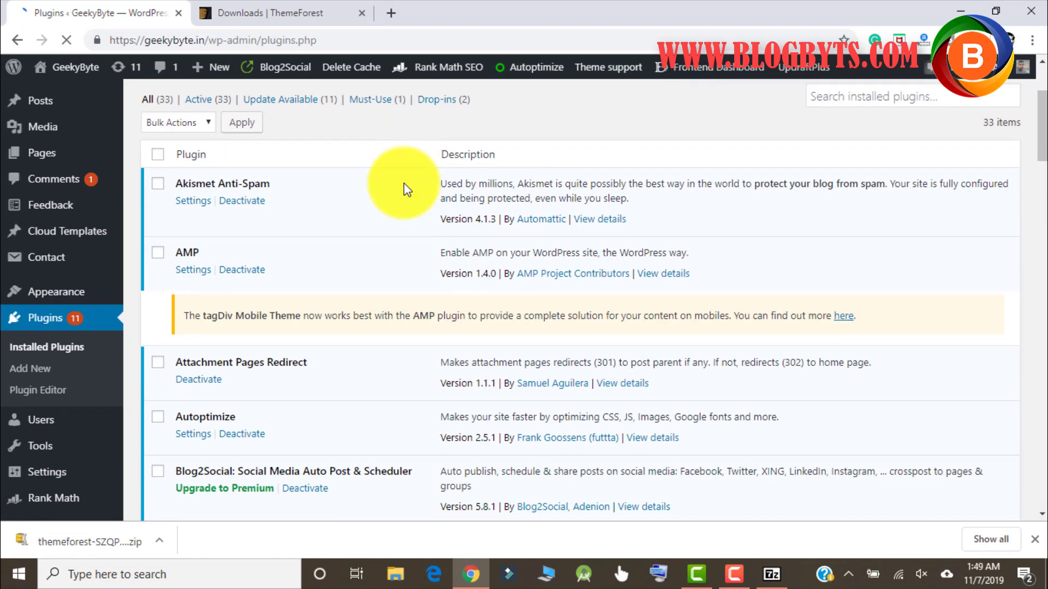
pyautogui.scroll(-2, 327, 205)
pyautogui.scroll(-2, 346, 253)
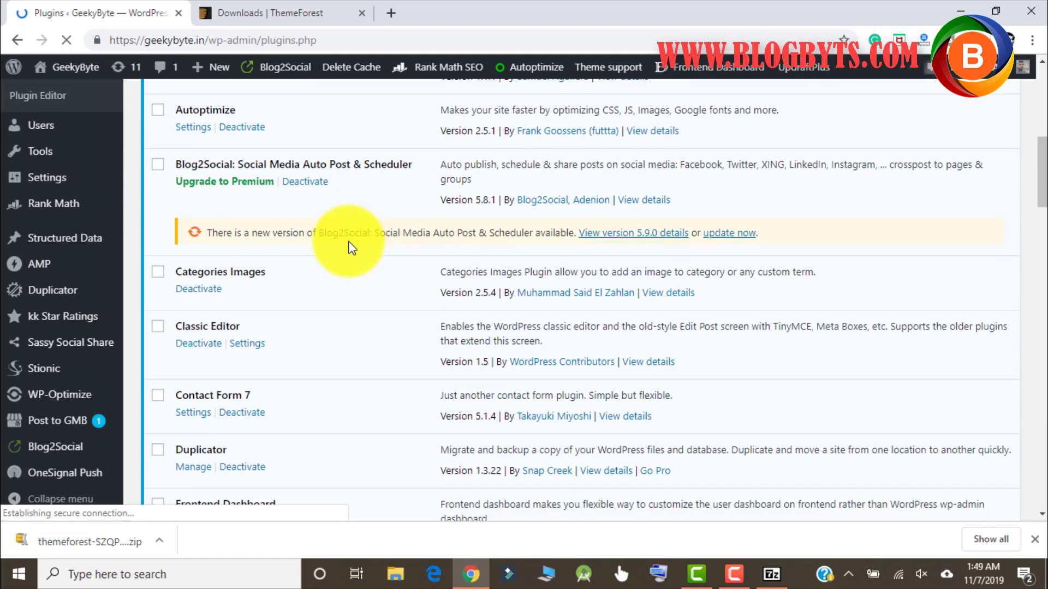
pyautogui.scroll(-2, 320, 213)
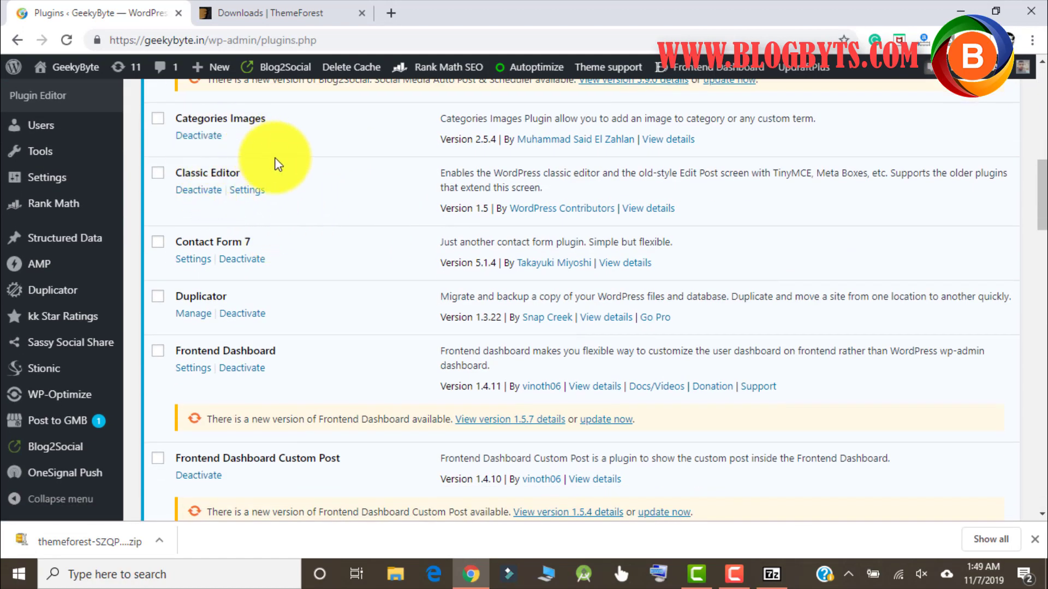
pyautogui.scroll(-2, 328, 218)
pyautogui.scroll(-2, 324, 215)
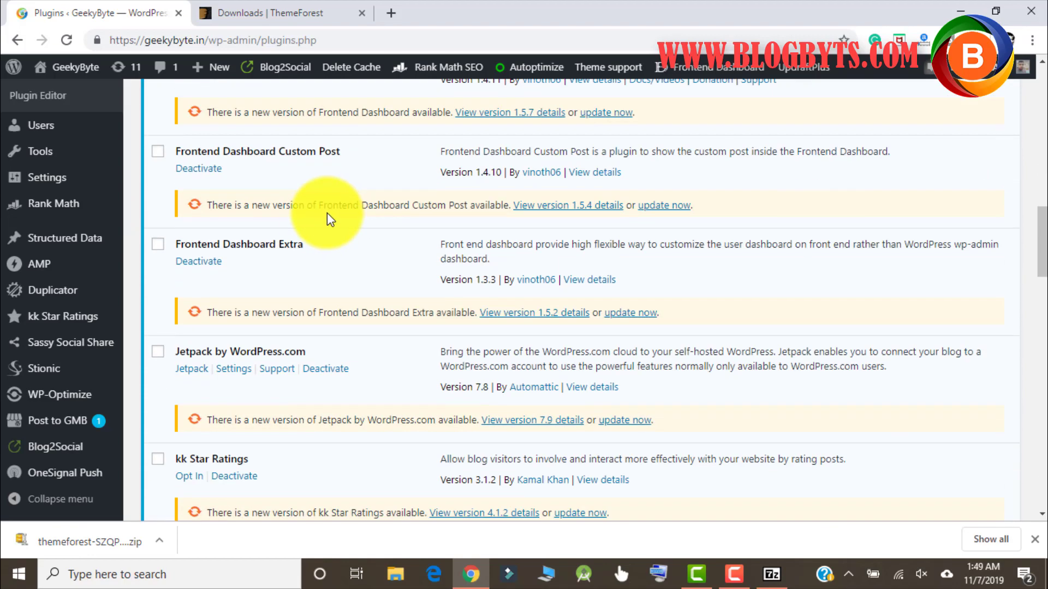
pyautogui.scroll(-2, 381, 176)
pyautogui.scroll(-2, 327, 222)
pyautogui.scroll(-2, 264, 222)
pyautogui.scroll(-2, 329, 201)
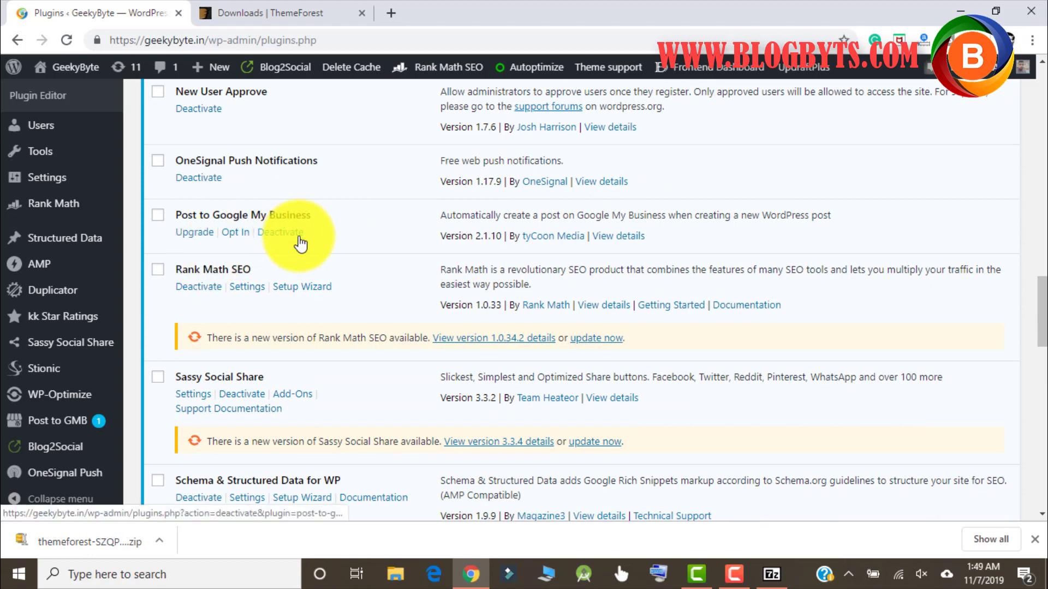
pyautogui.scroll(-2, 362, 216)
pyautogui.scroll(-2, 363, 216)
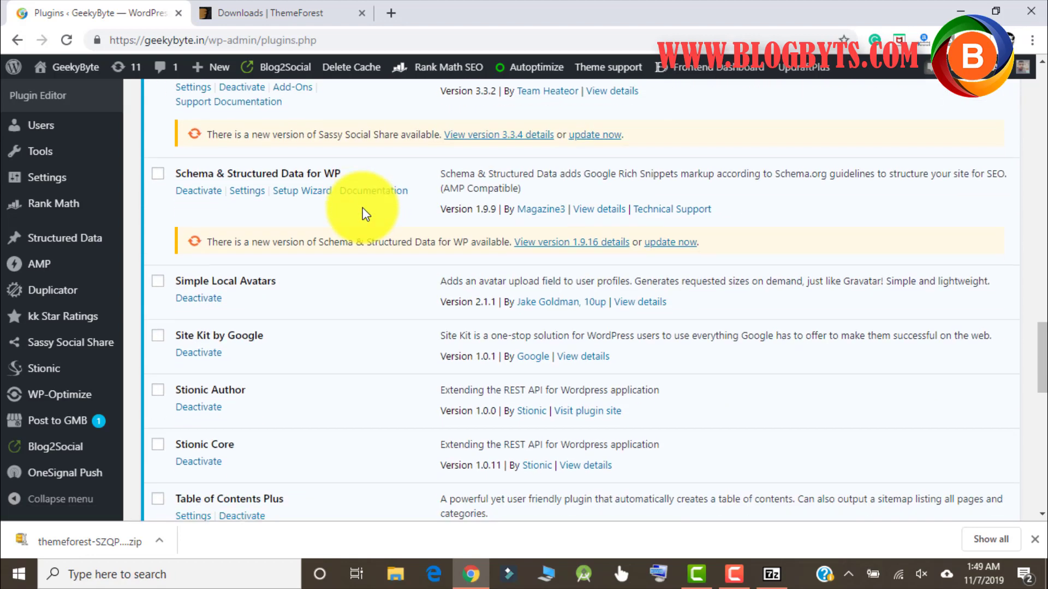
pyautogui.scroll(-1, 363, 214)
pyautogui.scroll(-2, 363, 214)
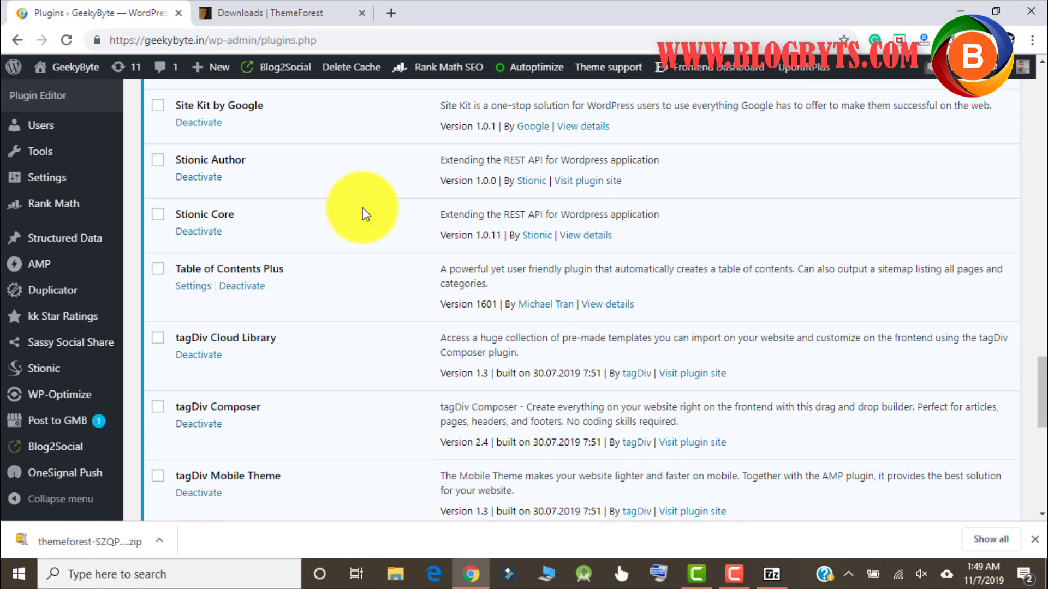
pyautogui.scroll(-1, 327, 303)
pyautogui.scroll(-1, 328, 273)
pyautogui.scroll(-1, 328, 272)
pyautogui.scroll(1, 287, 278)
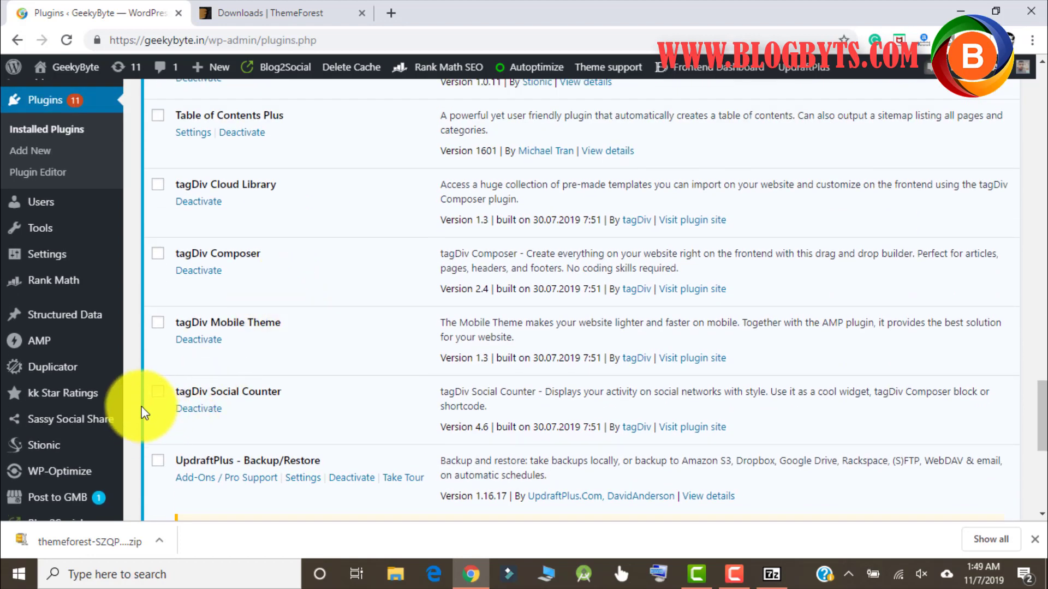
pyautogui.click(158, 393)
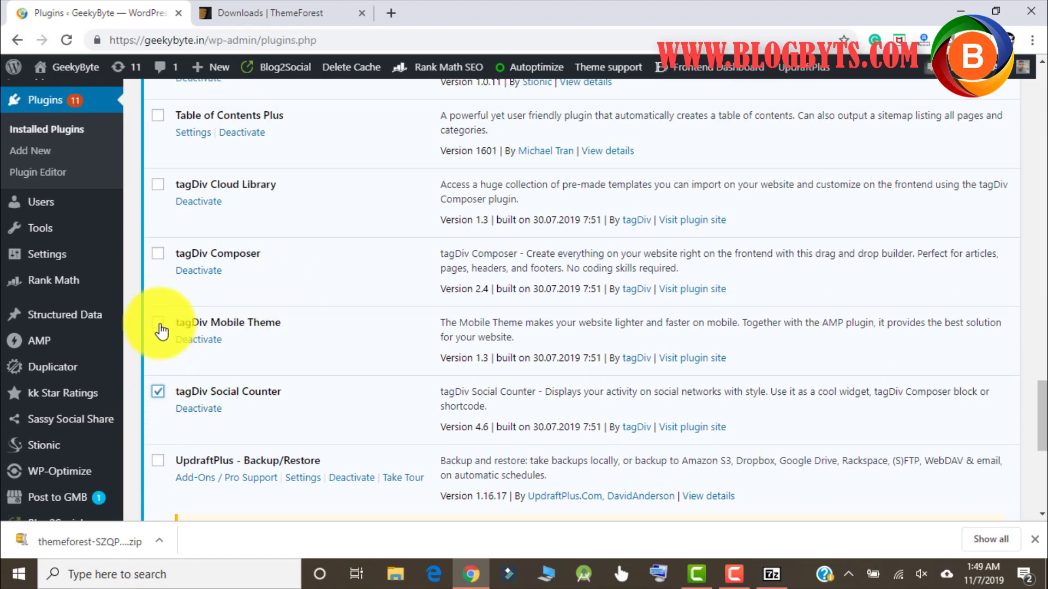
pyautogui.click(159, 325)
pyautogui.click(160, 260)
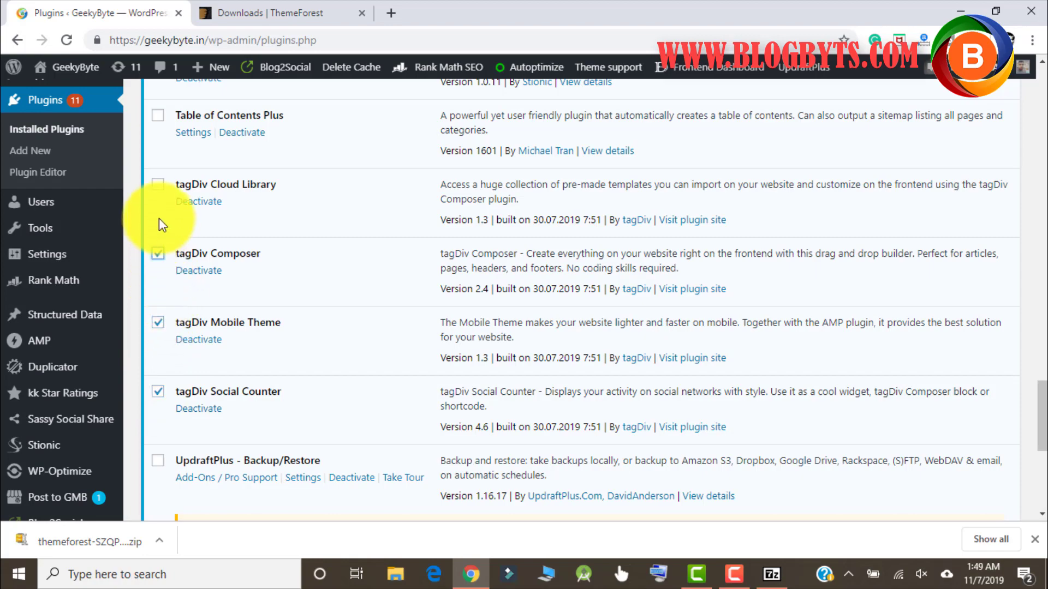
pyautogui.scroll(-2, 328, 281)
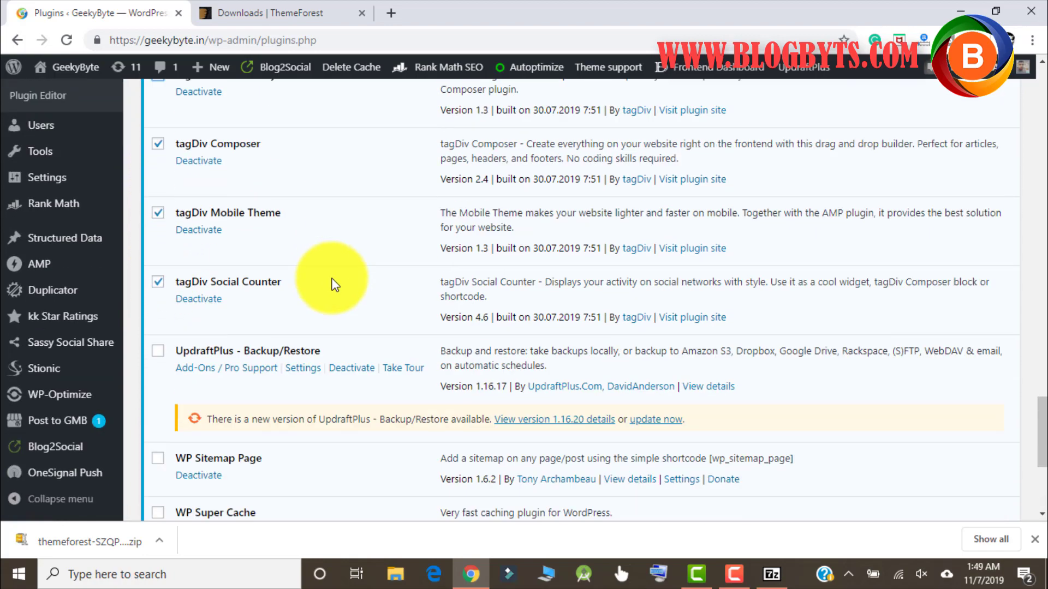
pyautogui.scroll(-1, 331, 284)
pyautogui.scroll(-2, 331, 284)
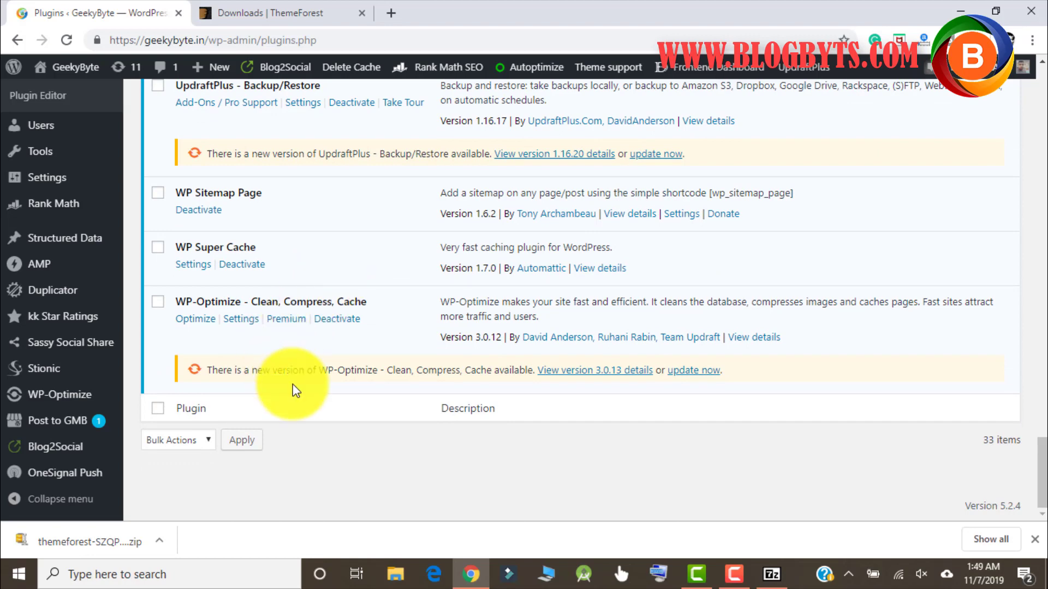
pyautogui.scroll(2, 292, 386)
pyautogui.scroll(1, 281, 386)
pyautogui.scroll(1, 386, 276)
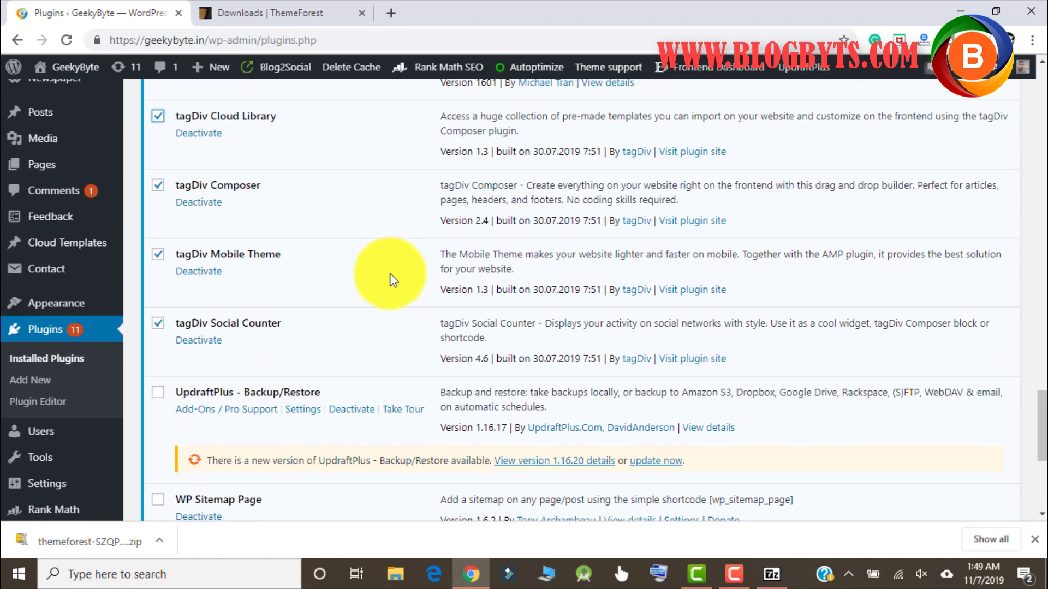
pyautogui.scroll(2, 389, 279)
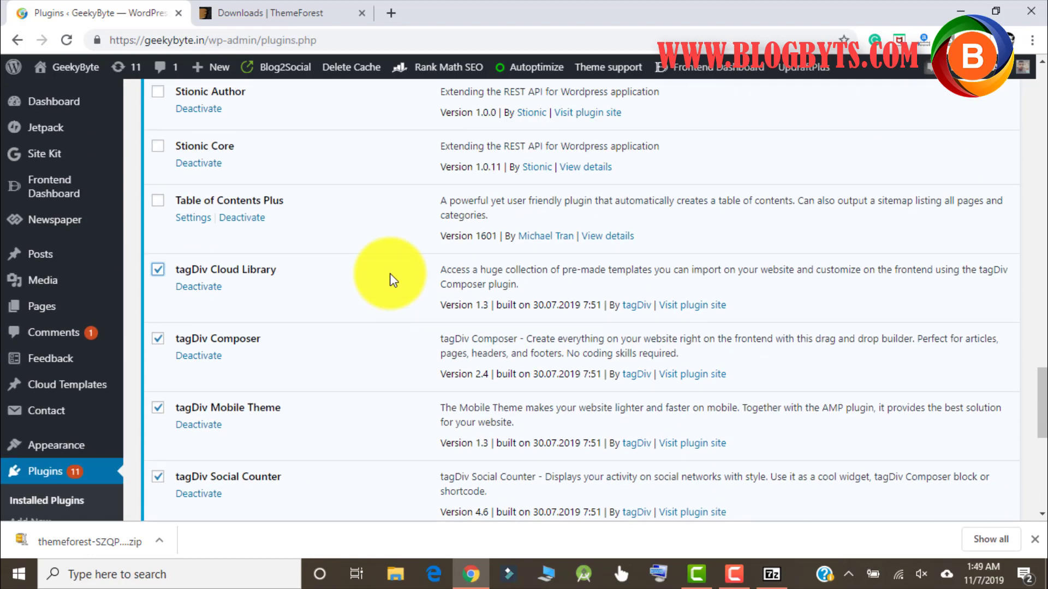
pyautogui.scroll(2, 389, 279)
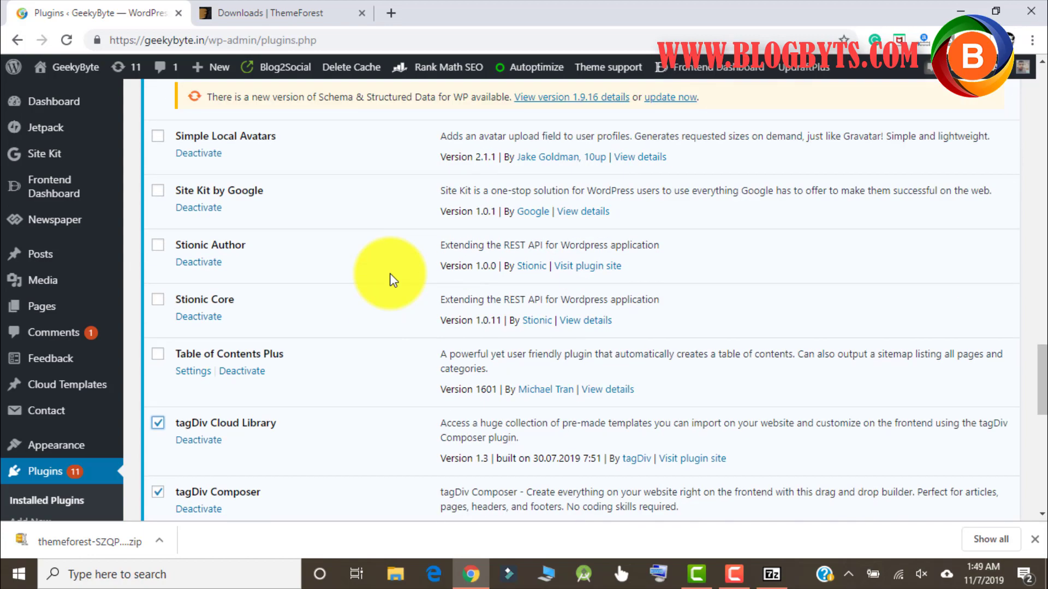
pyautogui.scroll(2, 385, 280)
pyautogui.scroll(1, 384, 281)
pyautogui.scroll(2, 389, 274)
pyautogui.scroll(2, 390, 275)
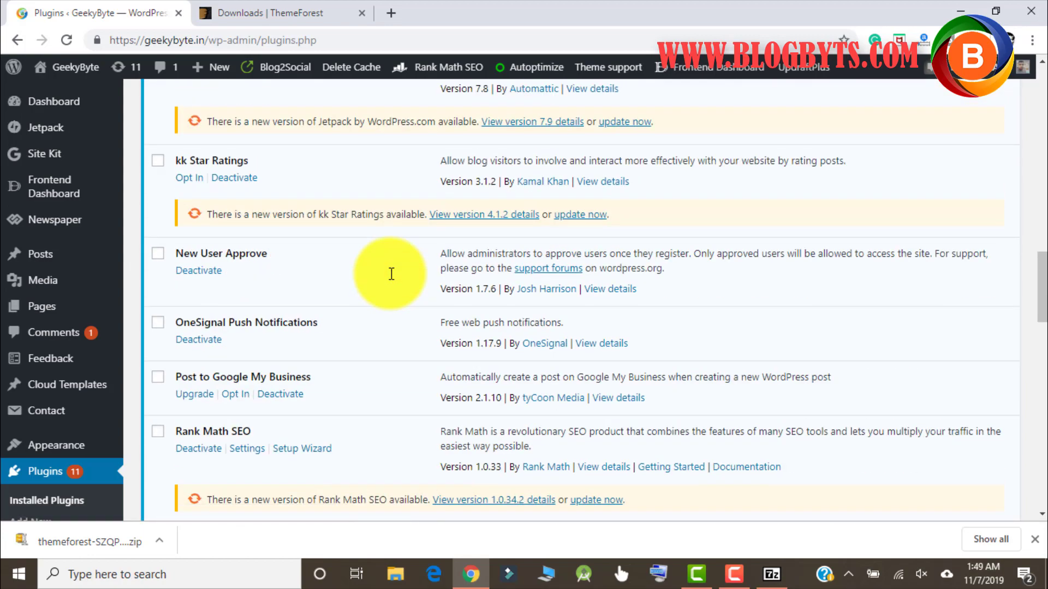
pyautogui.scroll(3, 390, 276)
pyautogui.scroll(1, 389, 276)
pyautogui.scroll(2, 390, 279)
pyautogui.scroll(3, 390, 279)
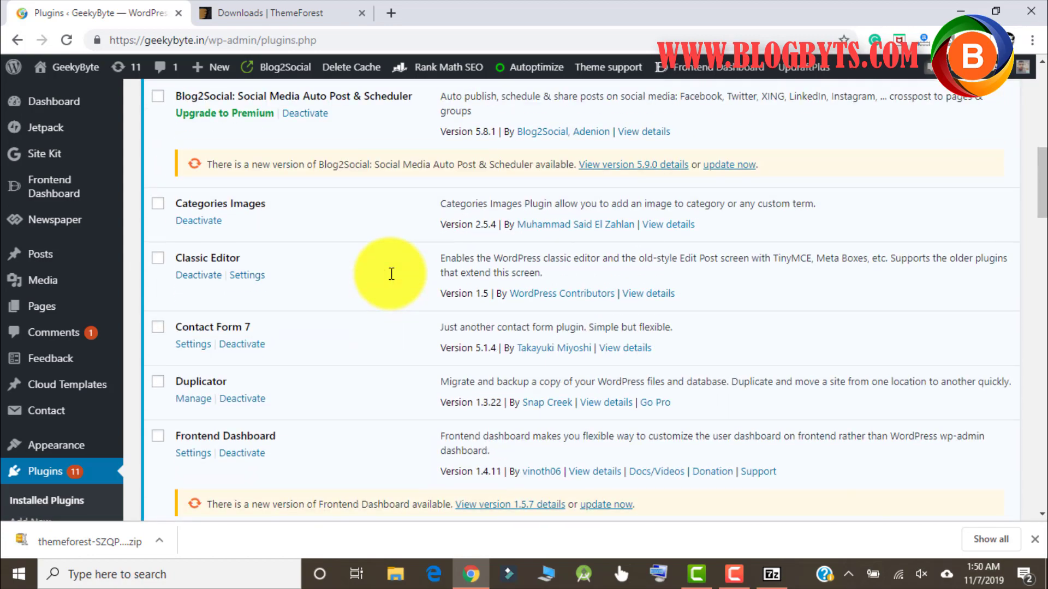
pyautogui.scroll(2, 390, 280)
pyautogui.scroll(3, 390, 278)
pyautogui.scroll(2, 389, 279)
pyautogui.scroll(1, 391, 279)
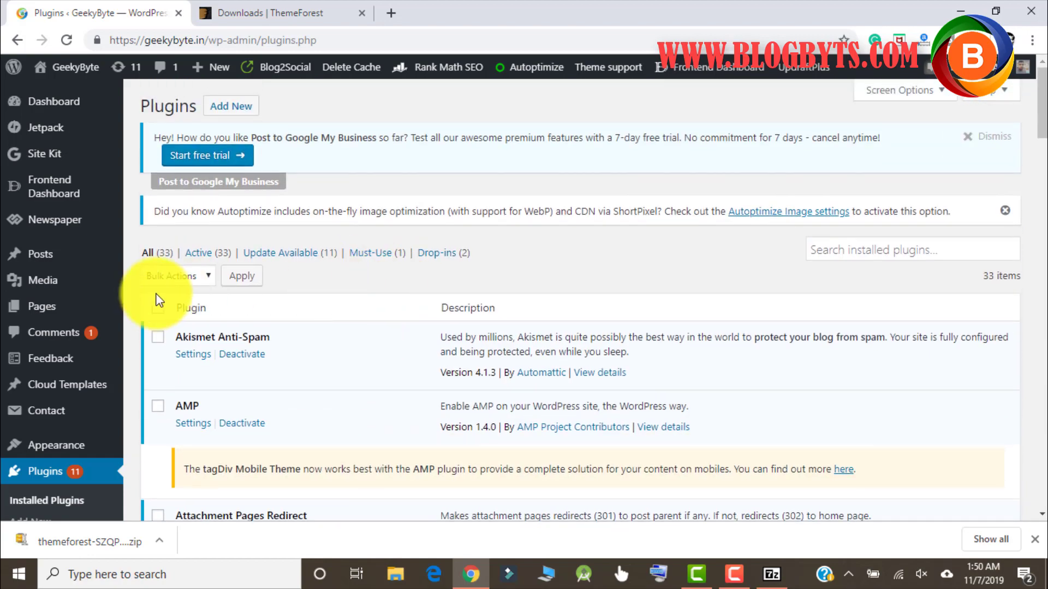
# Step: Apply the Deactivate bulk action to the selected tagDiv plugins
pyautogui.click(170, 279)
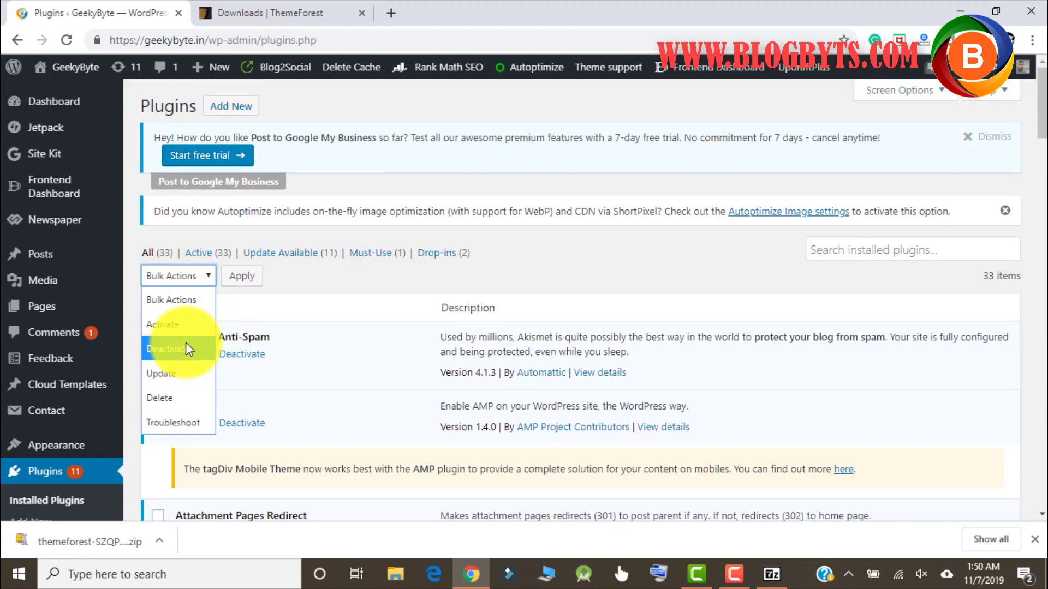
pyautogui.click(195, 348)
pyautogui.click(242, 278)
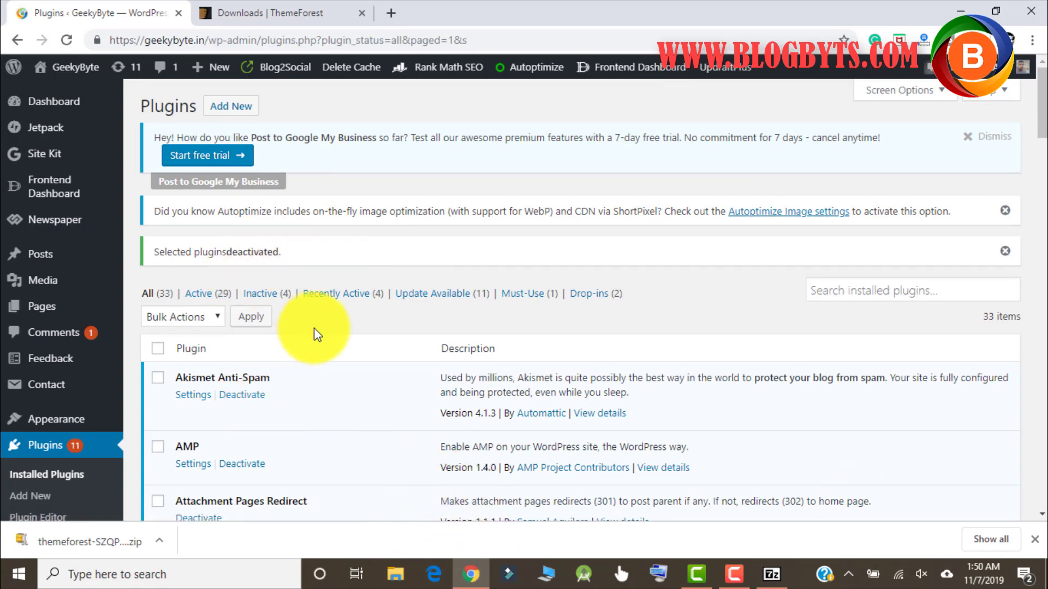
pyautogui.scroll(-3, 313, 328)
pyautogui.scroll(-4, 314, 328)
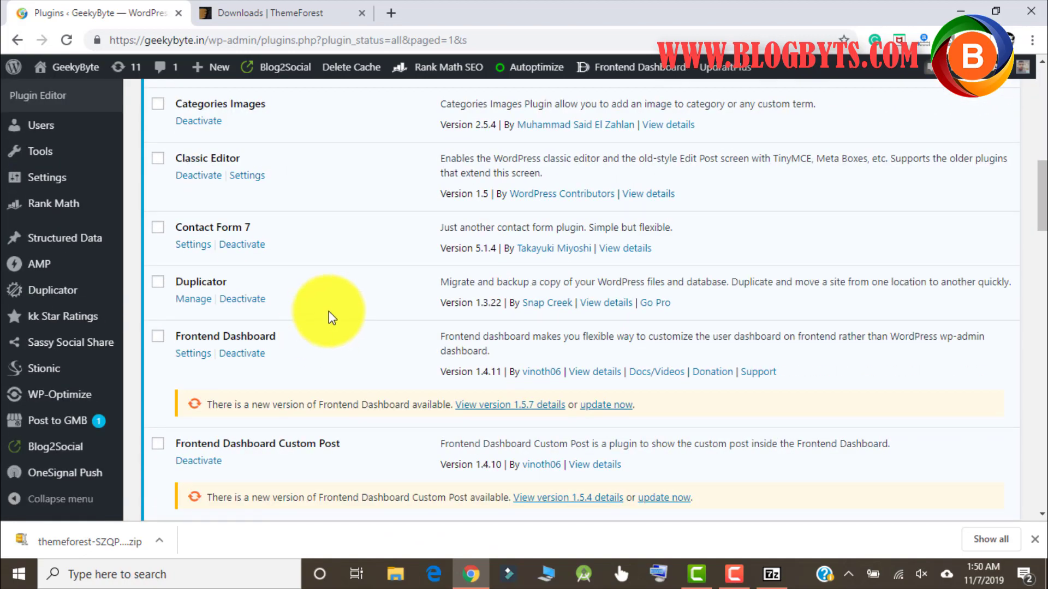
pyautogui.scroll(7, 329, 311)
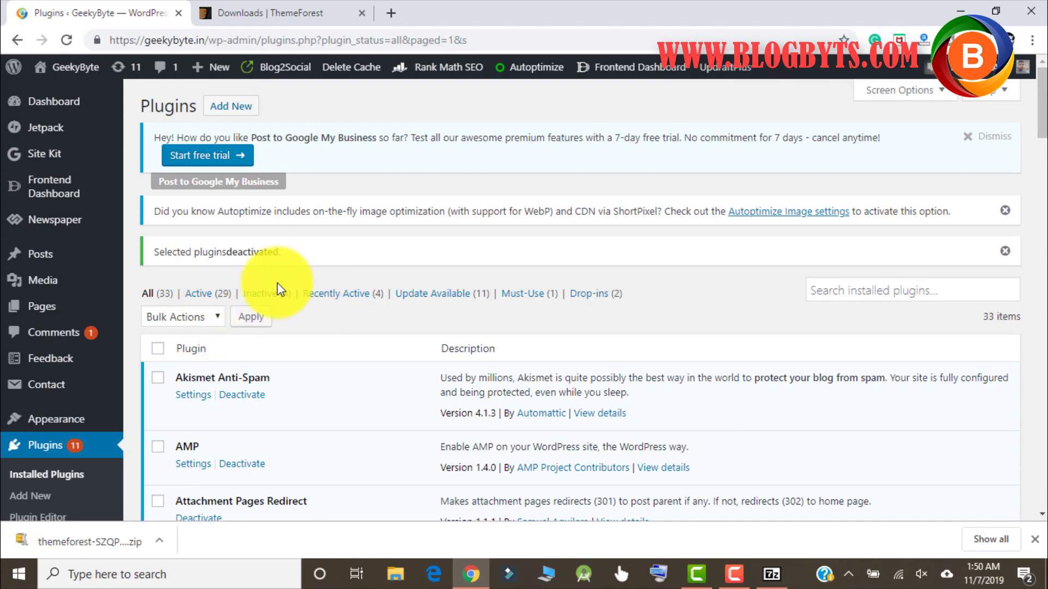
# Step: Select all inactive tagDiv plugins and bulk-delete them, confirming the data removal
pyautogui.click(252, 303)
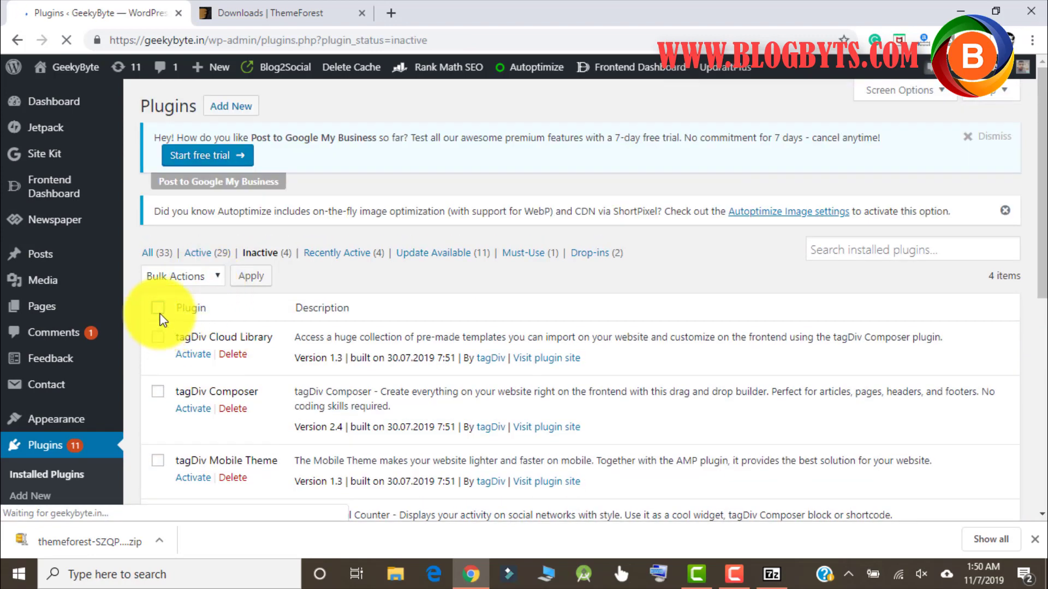
pyautogui.click(158, 309)
pyautogui.scroll(-2, 246, 313)
pyautogui.scroll(1, 238, 315)
pyautogui.scroll(1, 213, 306)
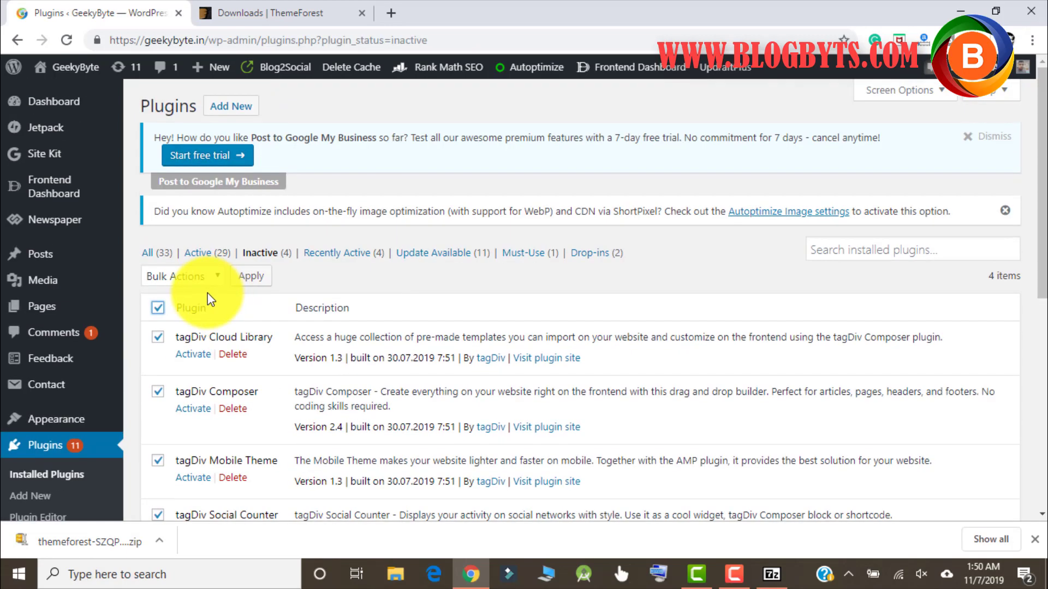
pyautogui.click(196, 276)
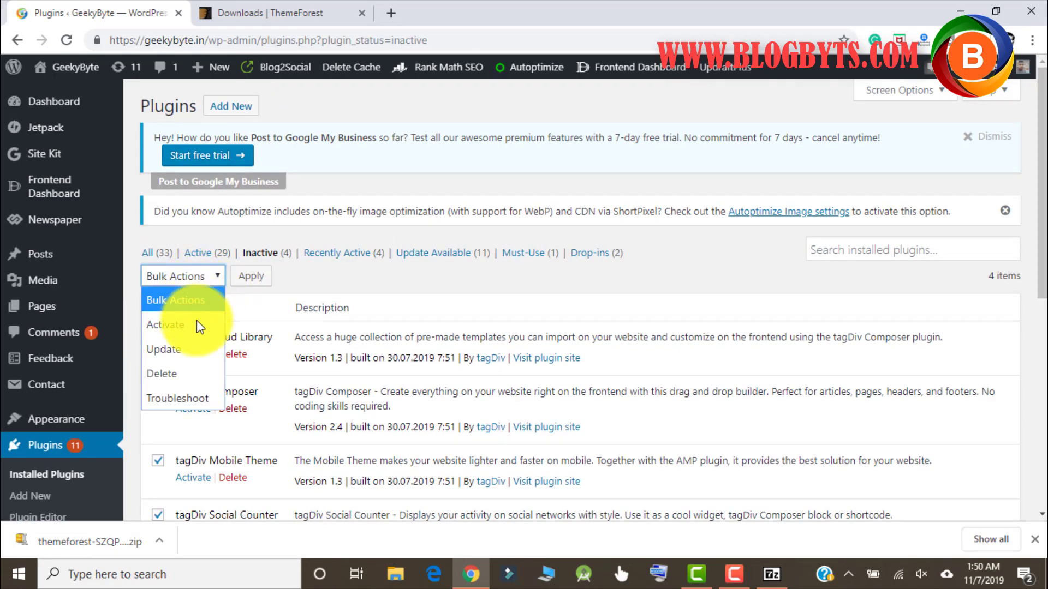
pyautogui.click(178, 373)
pyautogui.scroll(-2, 269, 294)
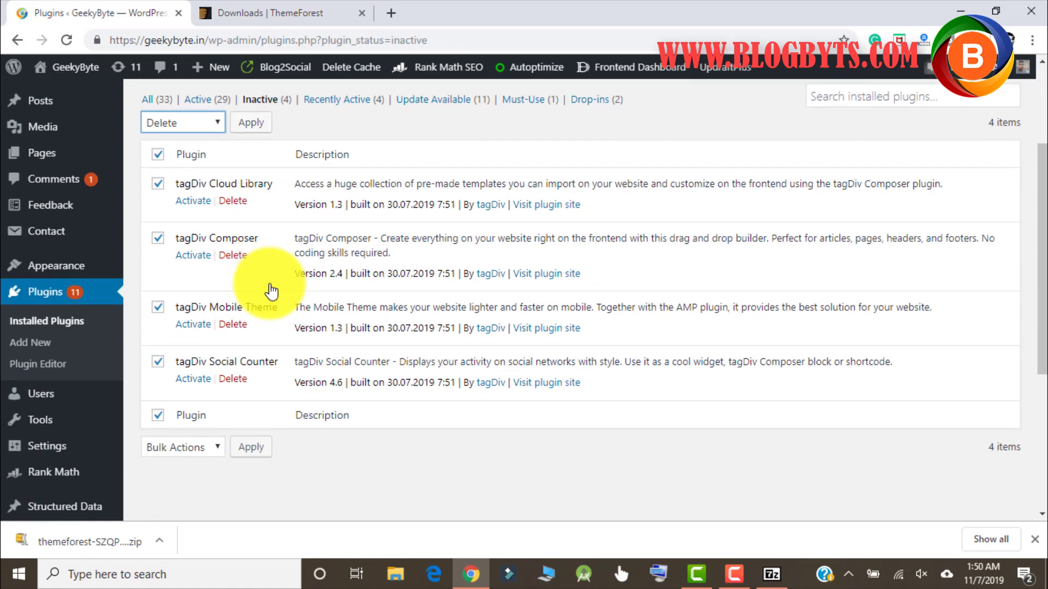
pyautogui.scroll(1, 259, 261)
pyautogui.click(250, 201)
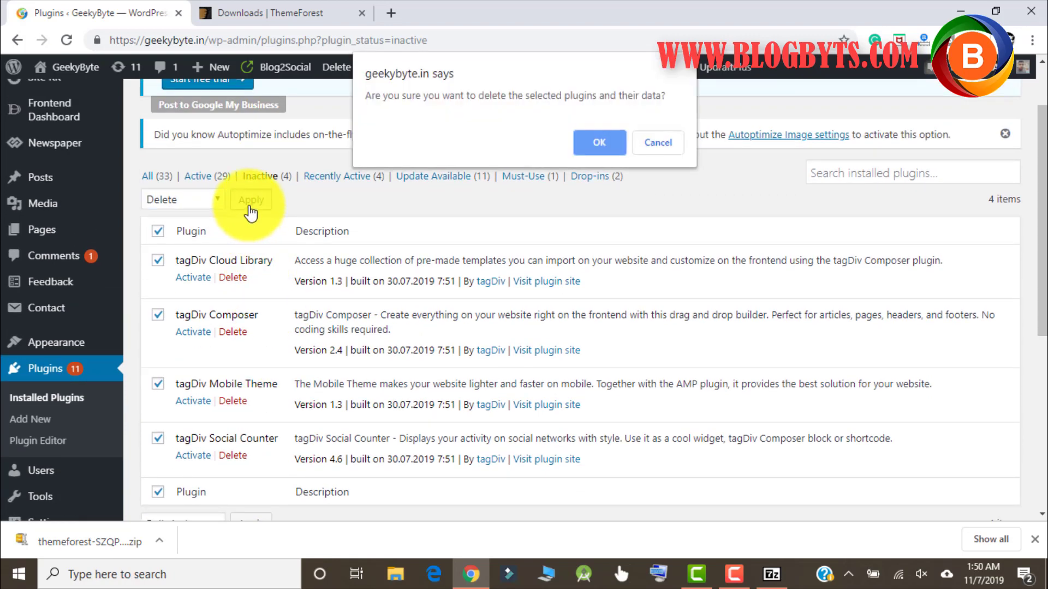
pyautogui.click(596, 147)
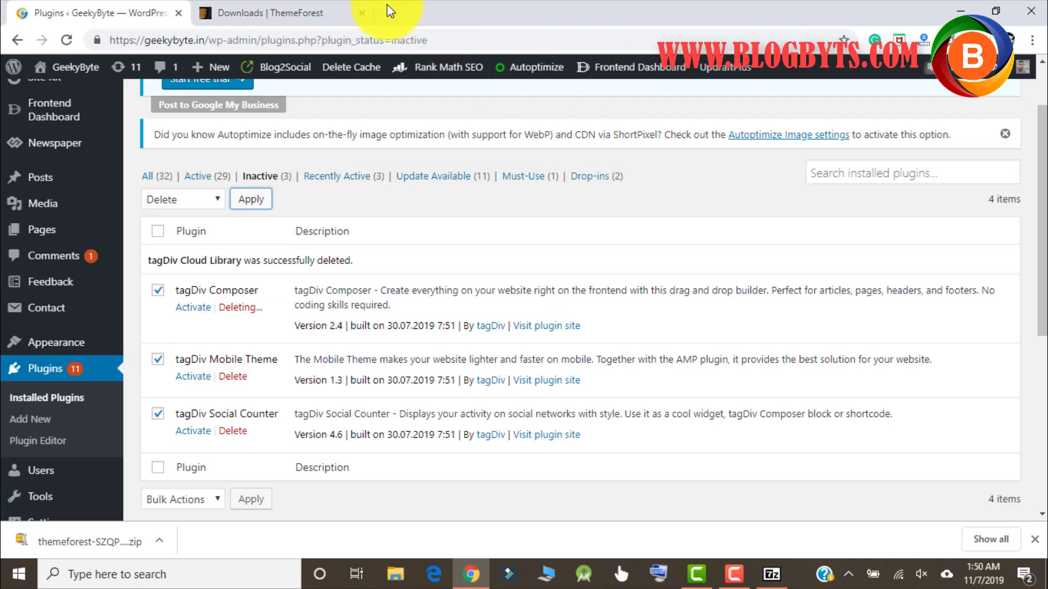
# Step: Log in to mimicreation.in/wp-admin in a new tab with the saved credentials
pyautogui.click(396, 19)
pyautogui.write('mi')
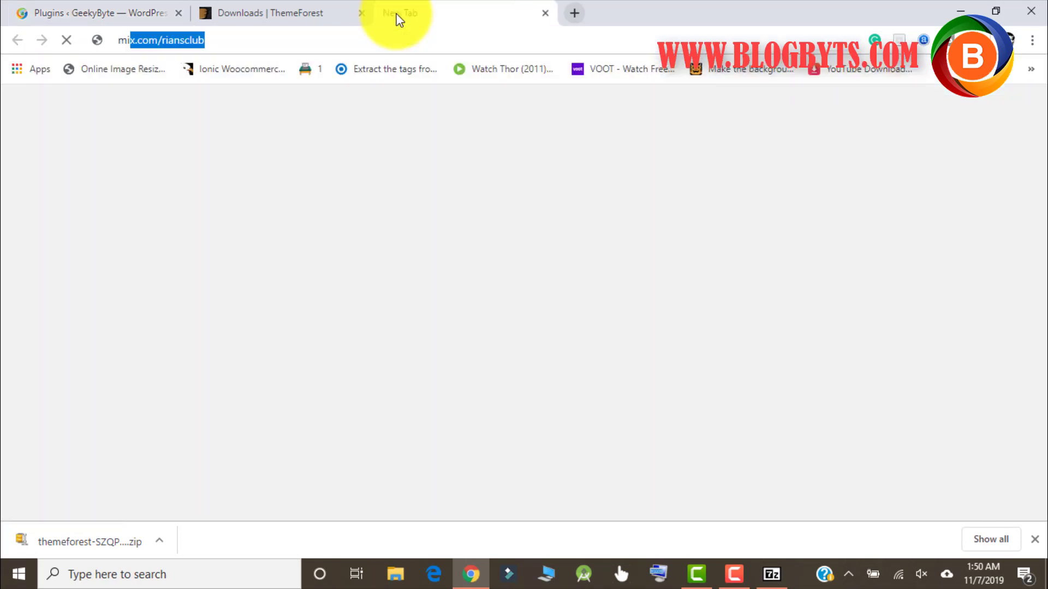
pyautogui.write('mi')
pyautogui.press('Down')
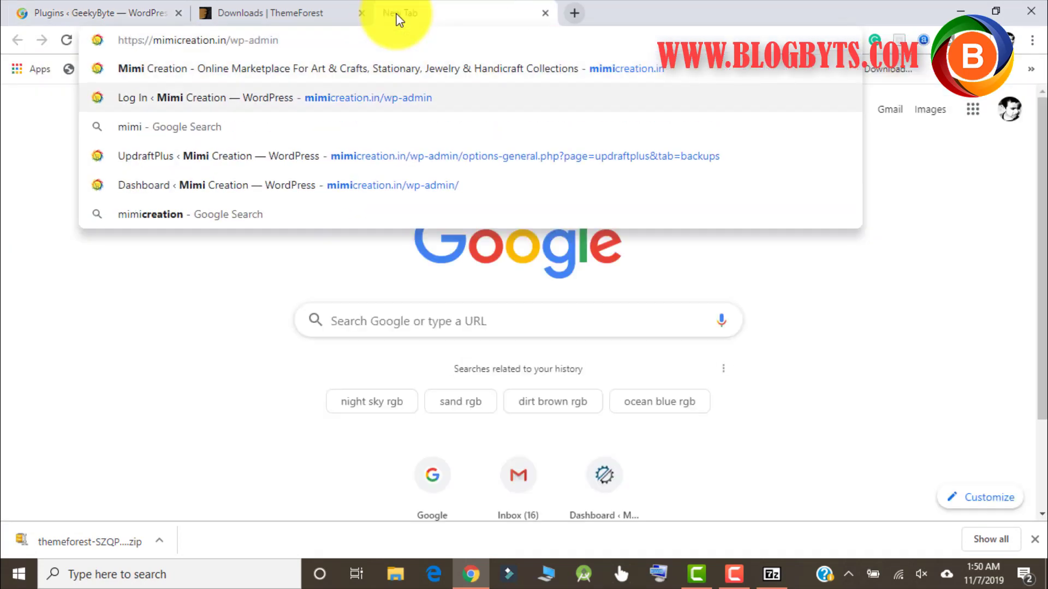
pyautogui.press('Return')
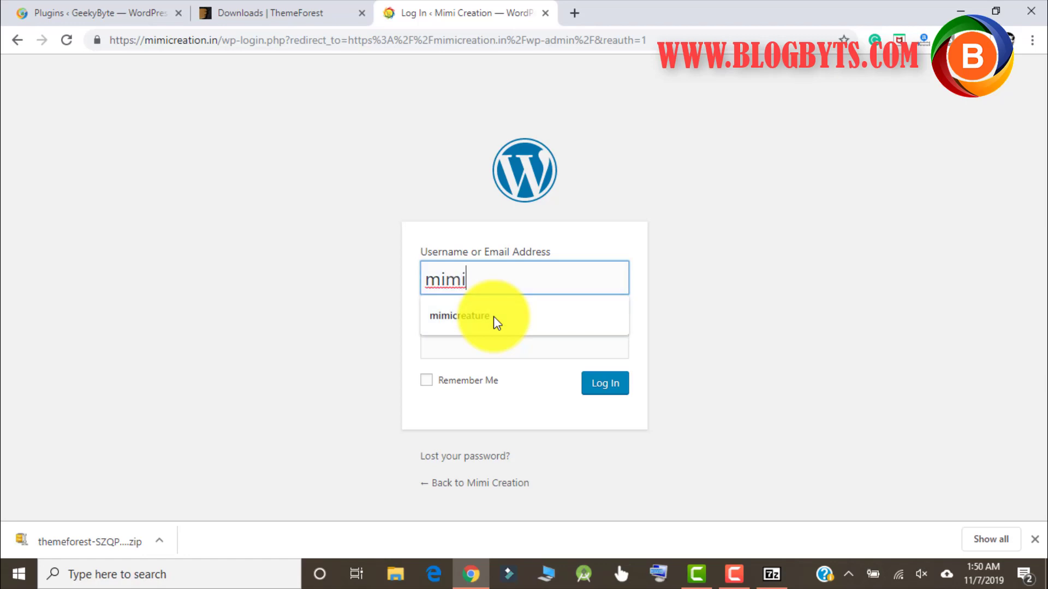
pyautogui.click(493, 316)
pyautogui.click(485, 344)
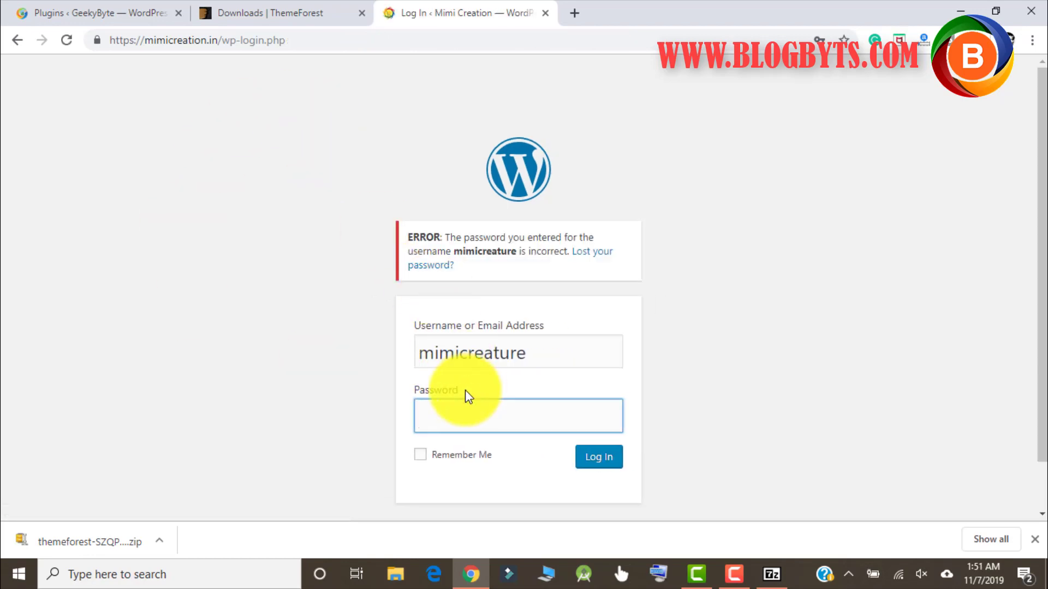
pyautogui.write('•••')
pyautogui.press('Return')
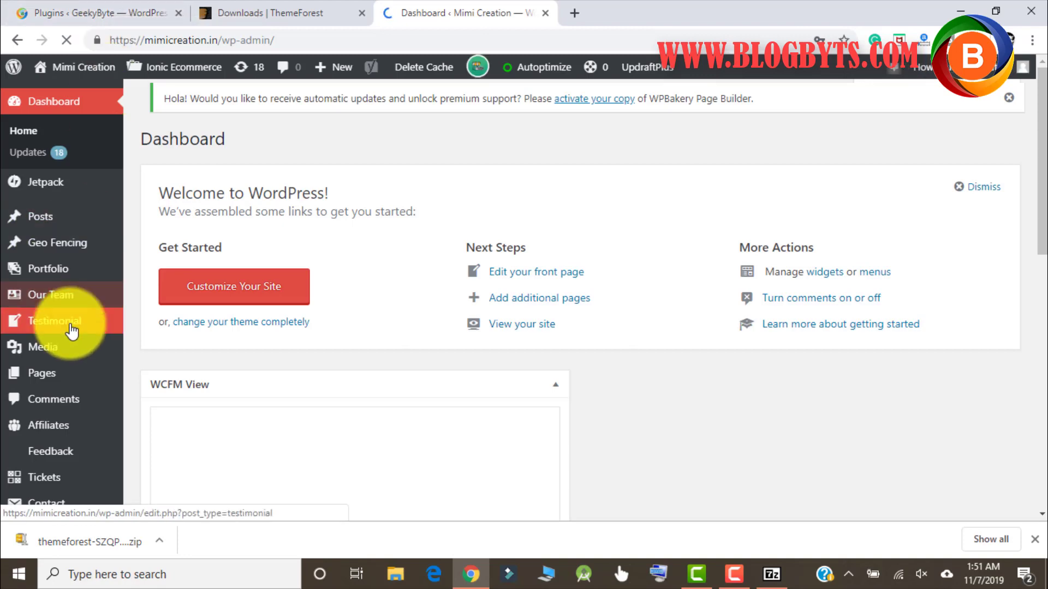
pyautogui.scroll(-2, 70, 262)
pyautogui.scroll(-2, 70, 262)
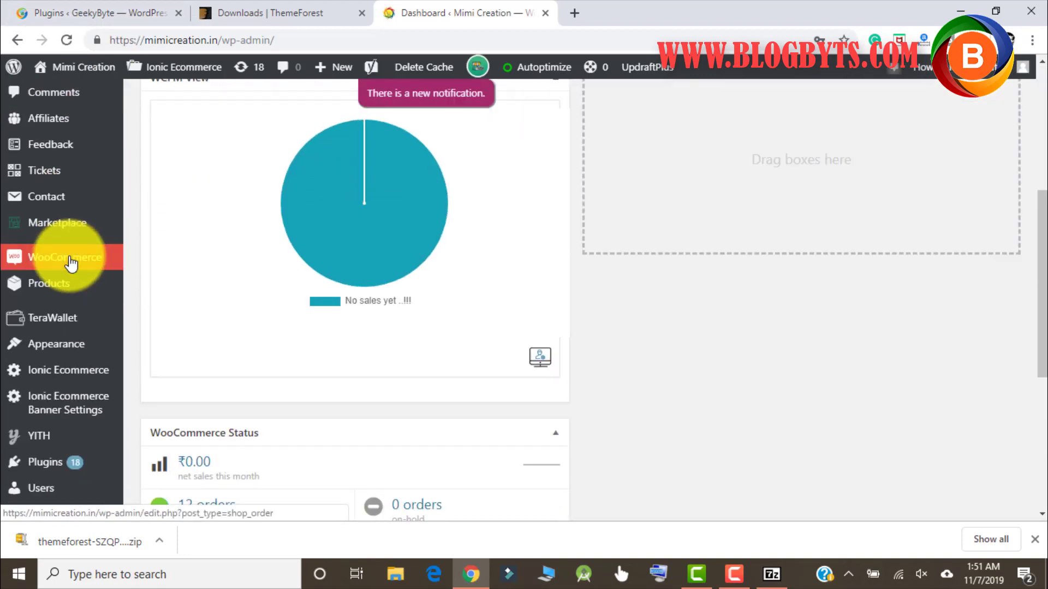
pyautogui.scroll(-2, 73, 340)
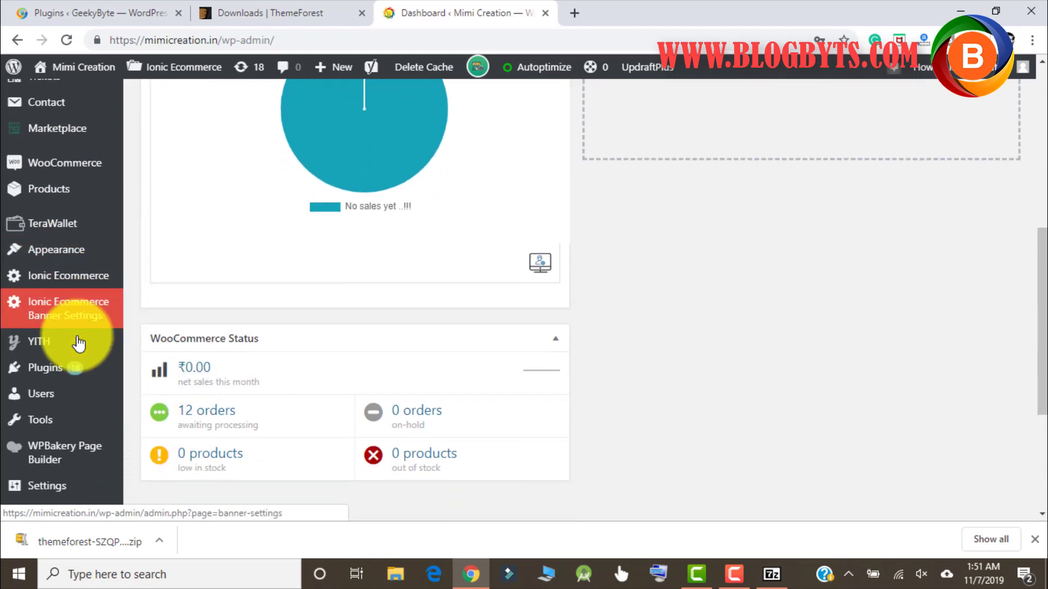
pyautogui.scroll(-3, 78, 343)
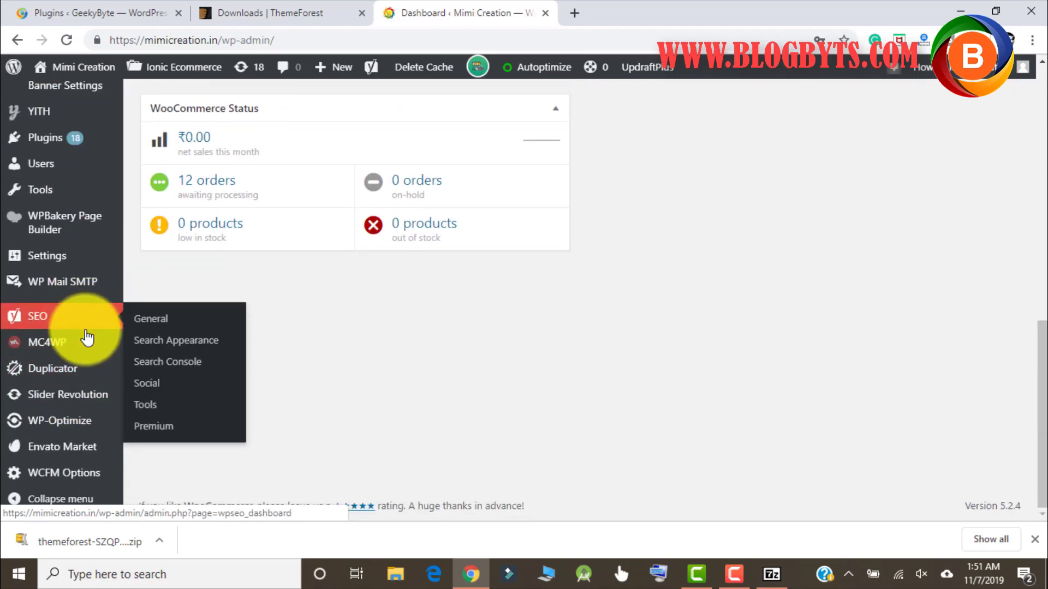
# Step: Return to the GeekyByte Plugins page confirming the four tagDiv plugins deleted
pyautogui.click(64, 451)
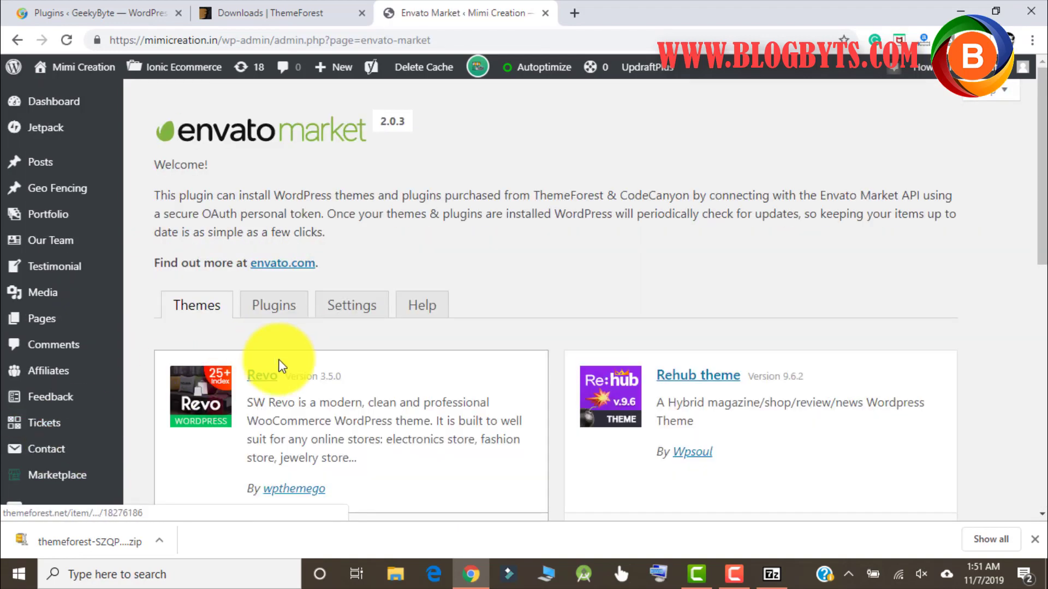
pyautogui.scroll(-1, 437, 212)
pyautogui.scroll(-1, 439, 211)
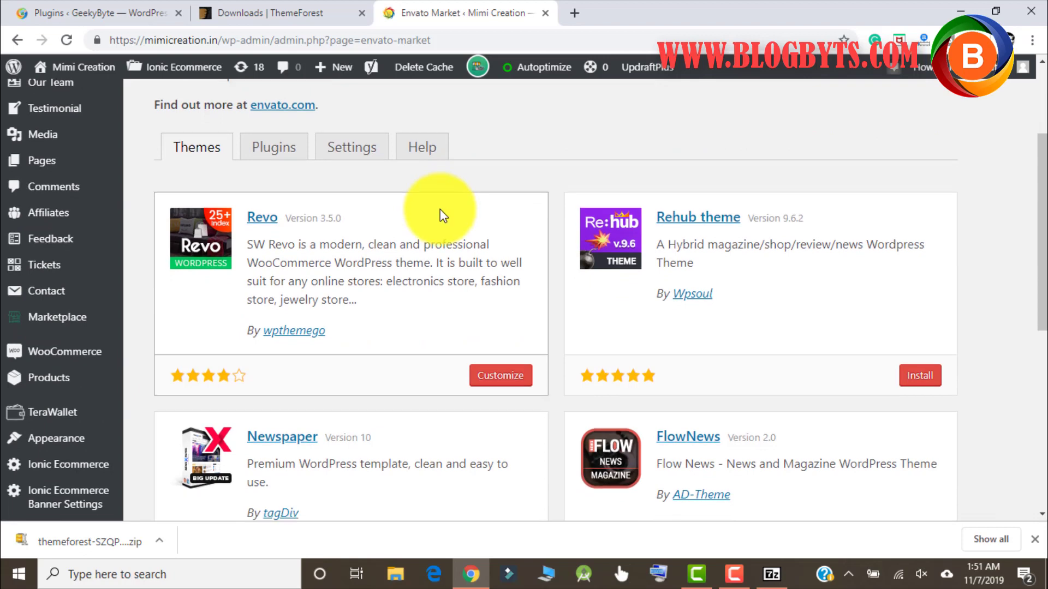
pyautogui.scroll(-1, 439, 215)
pyautogui.scroll(2, 385, 225)
pyautogui.scroll(-2, 320, 287)
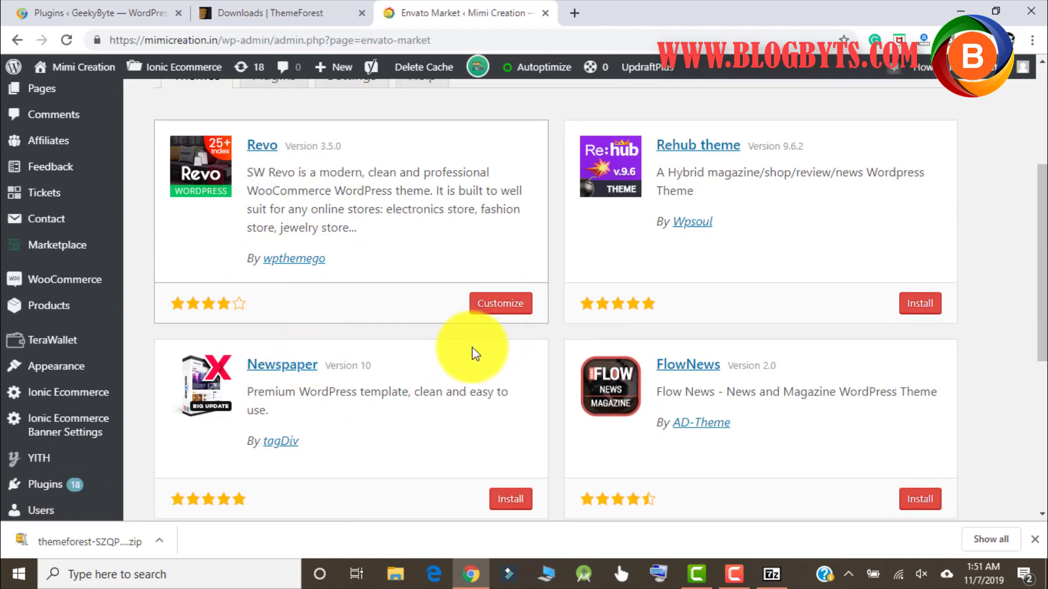
pyautogui.scroll(-2, 446, 344)
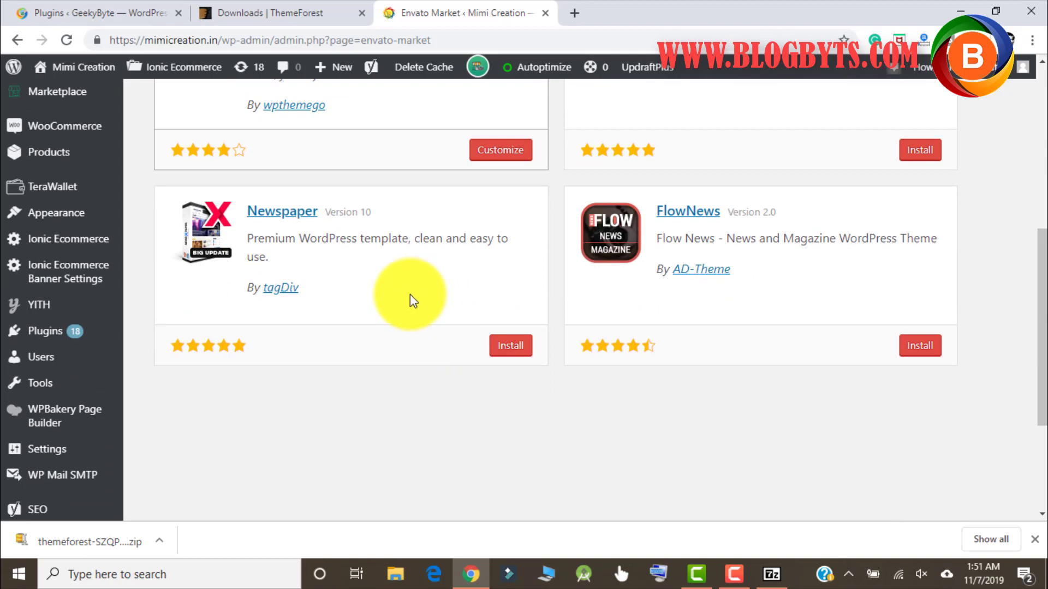
pyautogui.scroll(2, 410, 294)
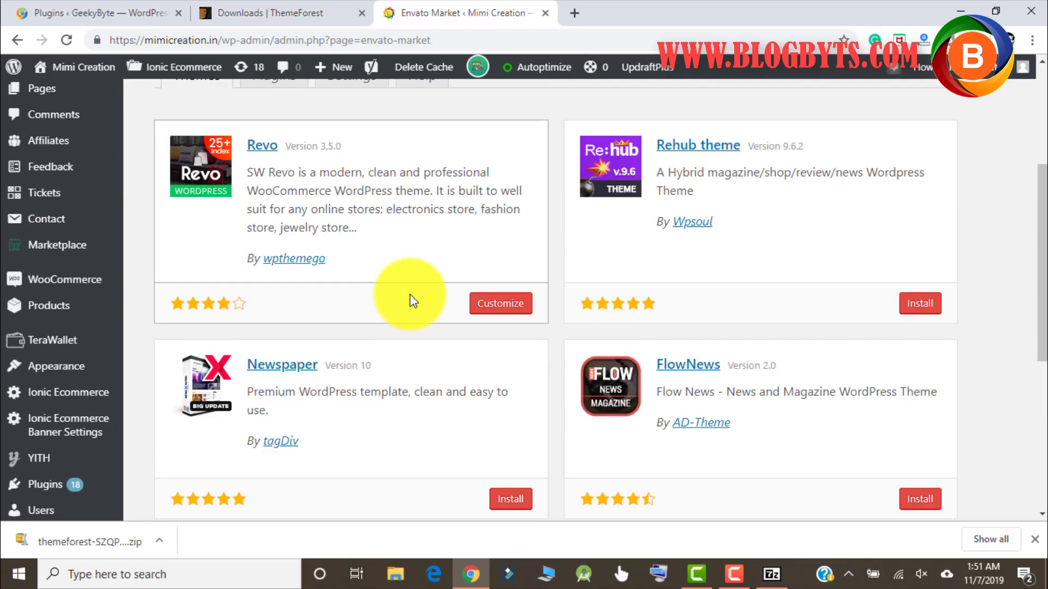
# Step: Activate the Twenty Nineteen theme from Appearance > Themes on GeekyByte
pyautogui.click(71, 16)
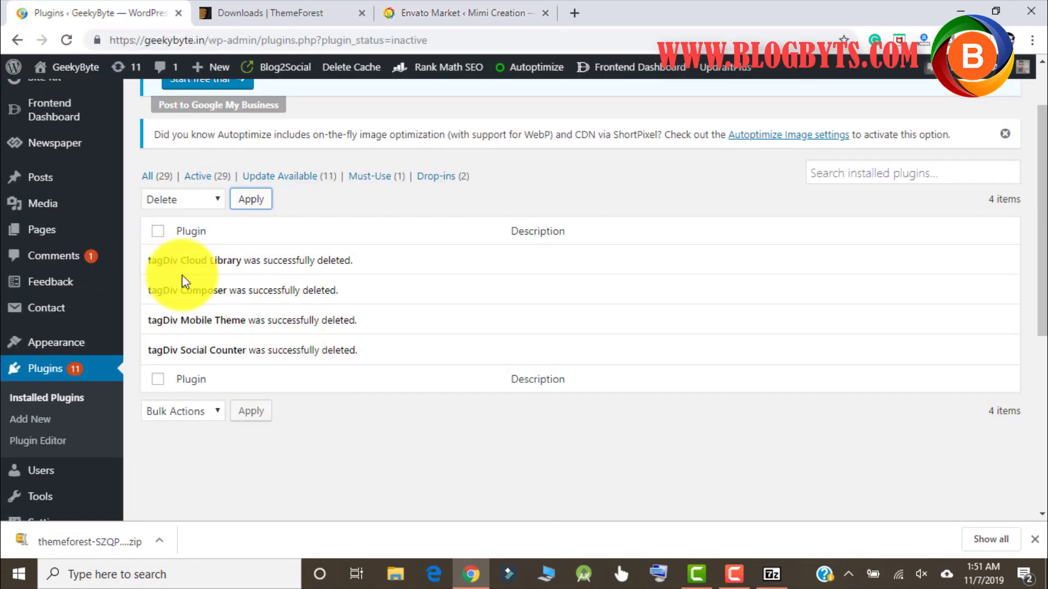
pyautogui.scroll(1, 306, 311)
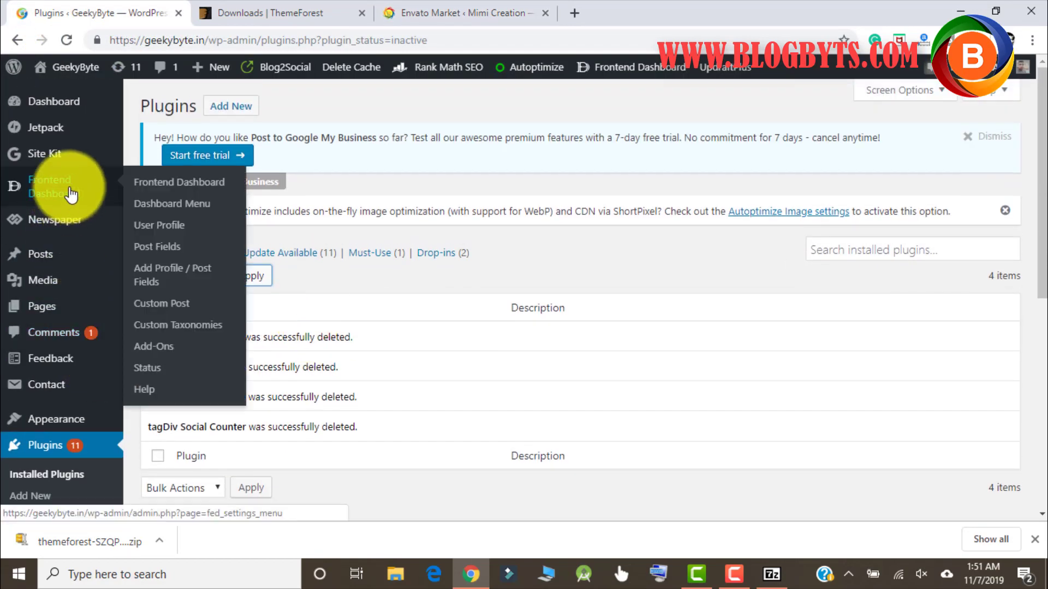
pyautogui.scroll(-3, 74, 192)
pyautogui.scroll(3, 107, 377)
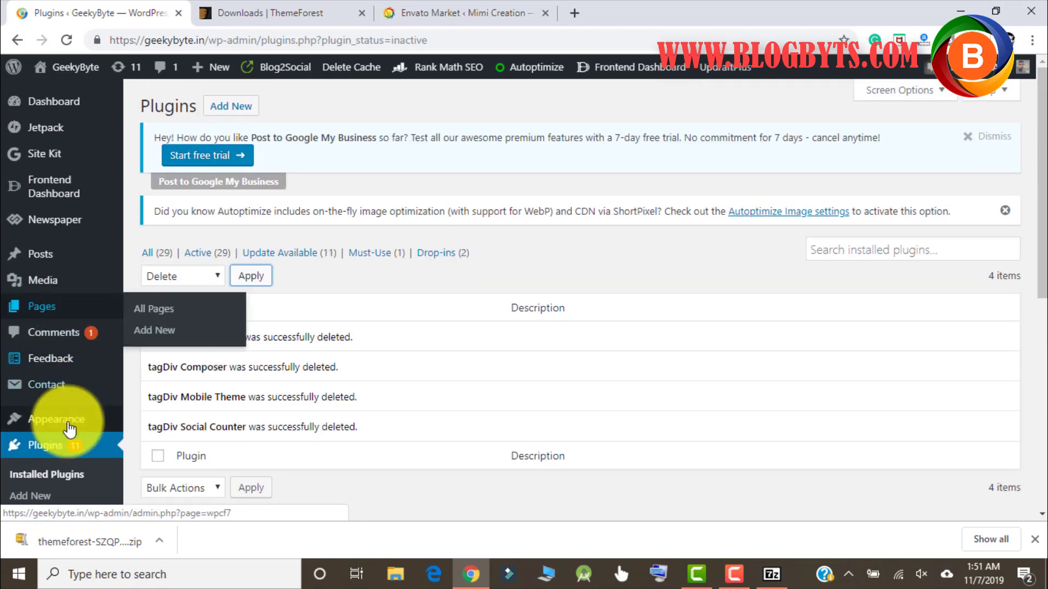
pyautogui.moveTo(56, 419)
pyautogui.click(151, 359)
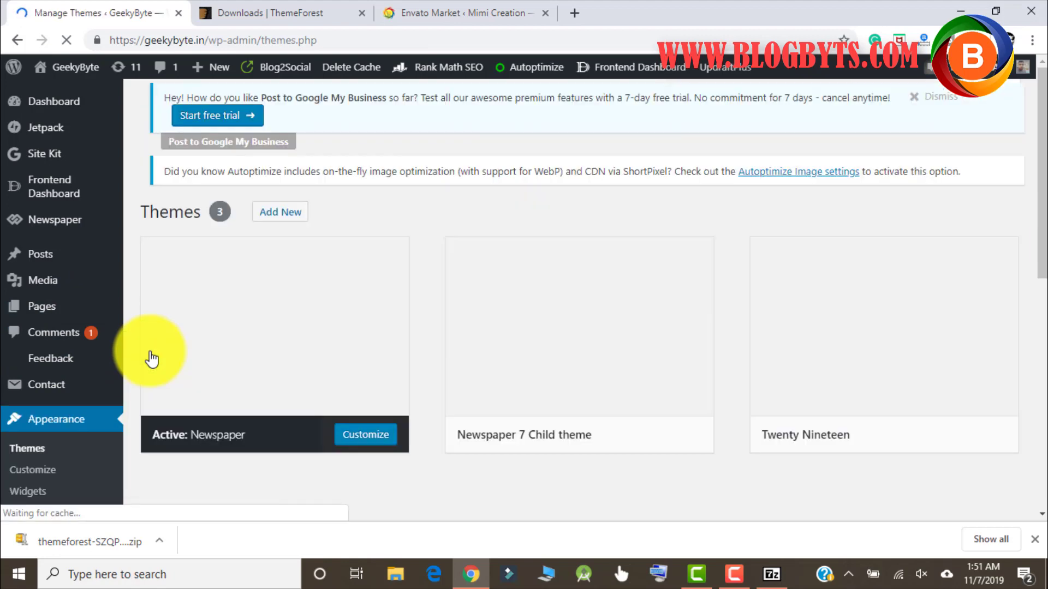
pyautogui.scroll(-1, 491, 320)
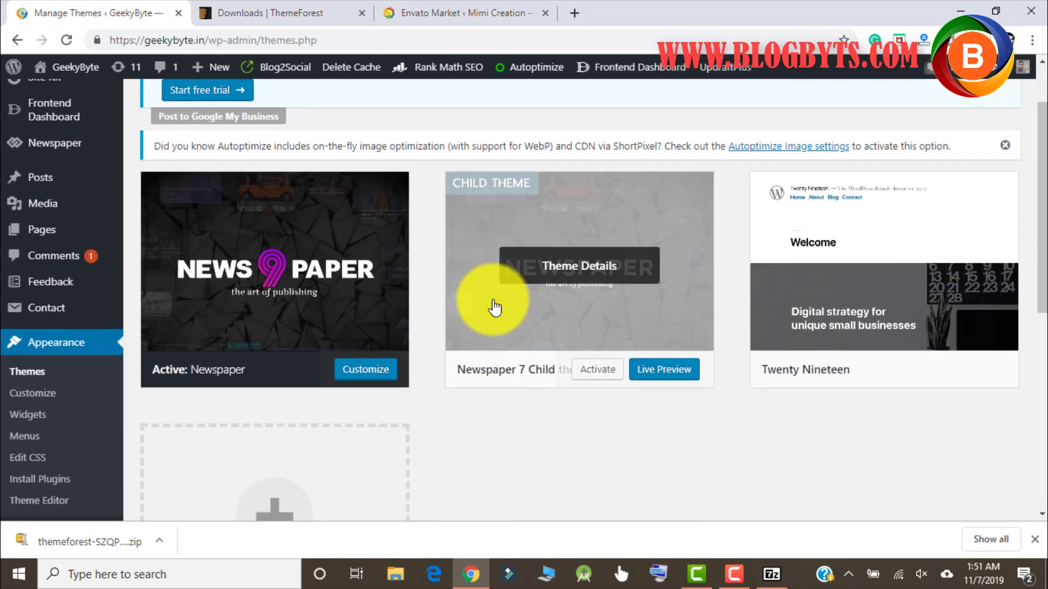
pyautogui.moveTo(579, 262)
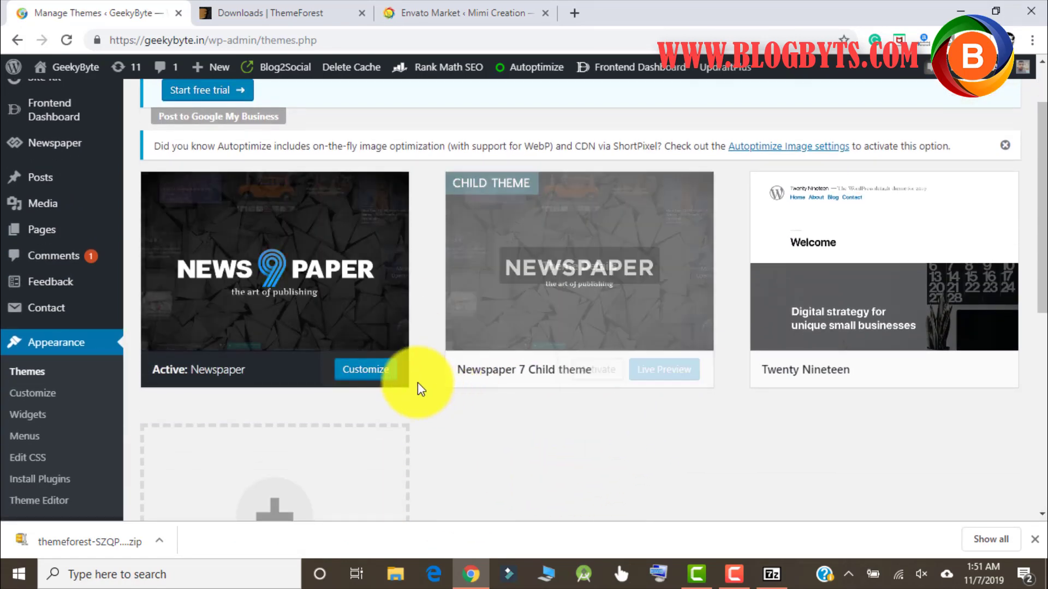
pyautogui.click(908, 374)
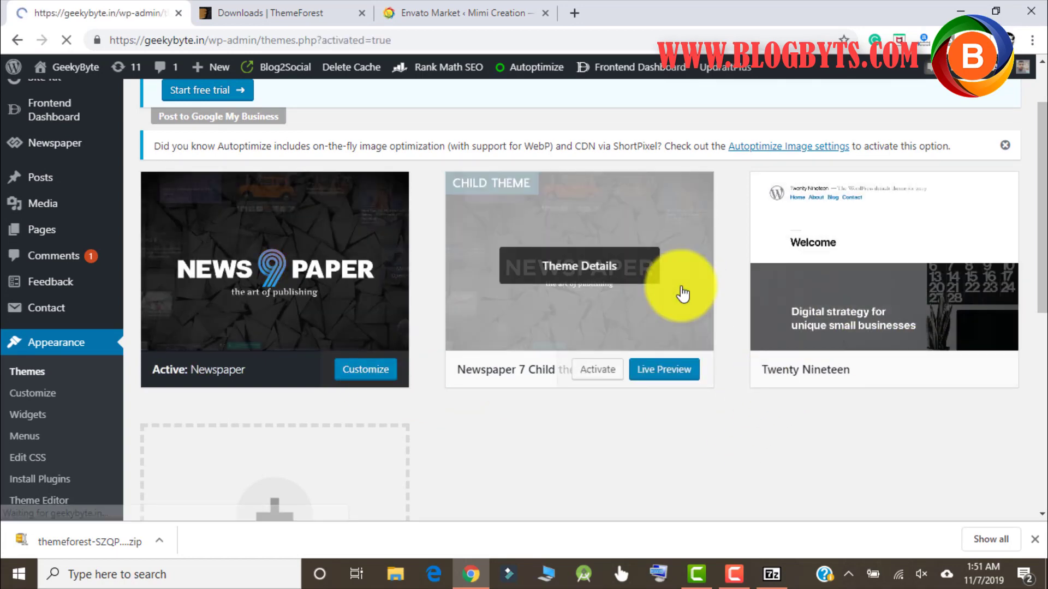
pyautogui.scroll(-2, 519, 283)
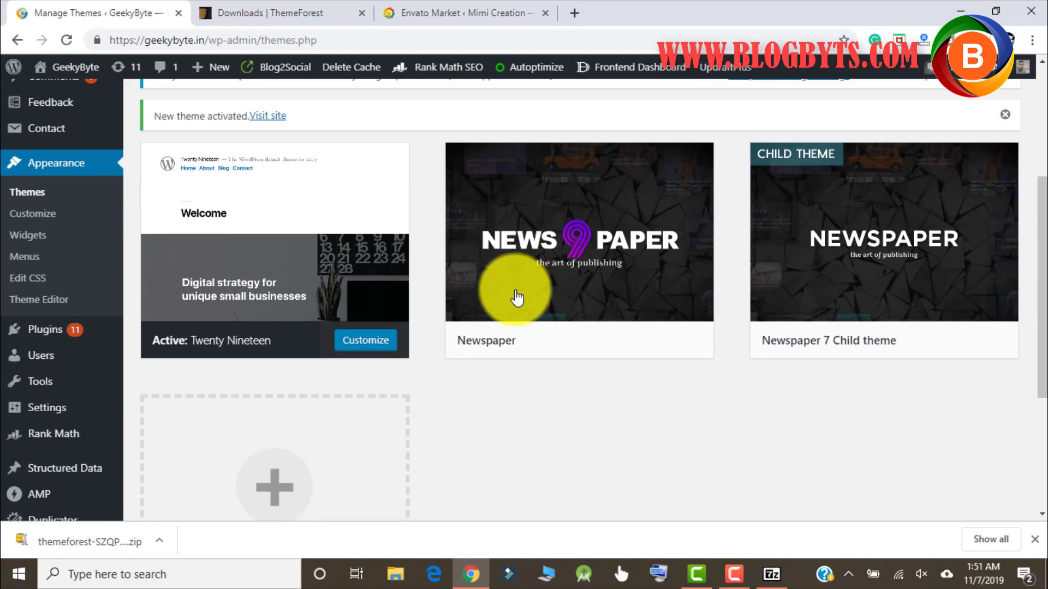
# Step: Delete the Newspaper theme from its details panel and confirm
pyautogui.moveTo(578, 232)
pyautogui.click(554, 291)
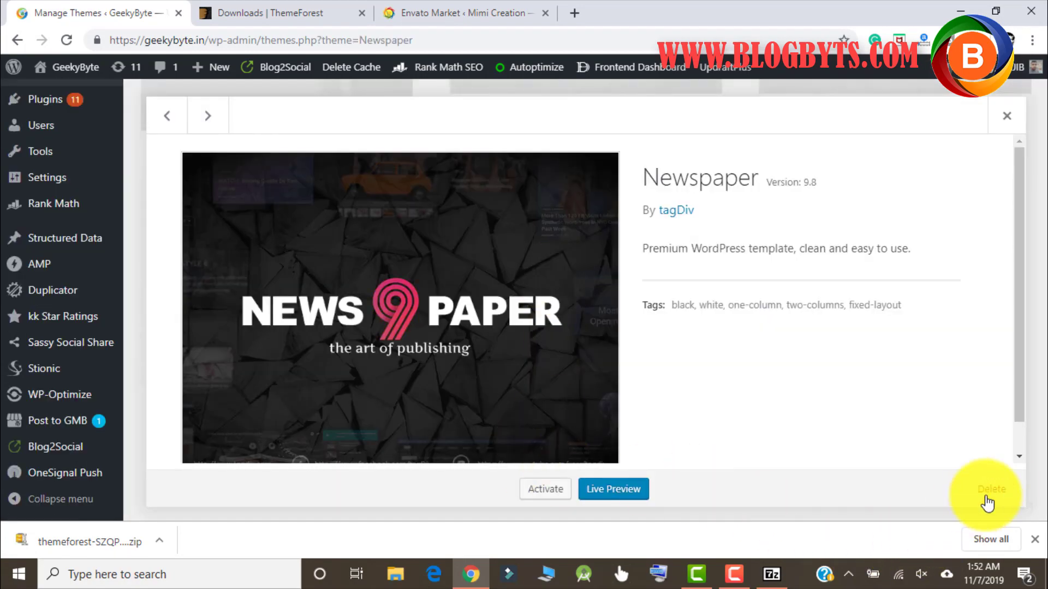
pyautogui.click(1002, 495)
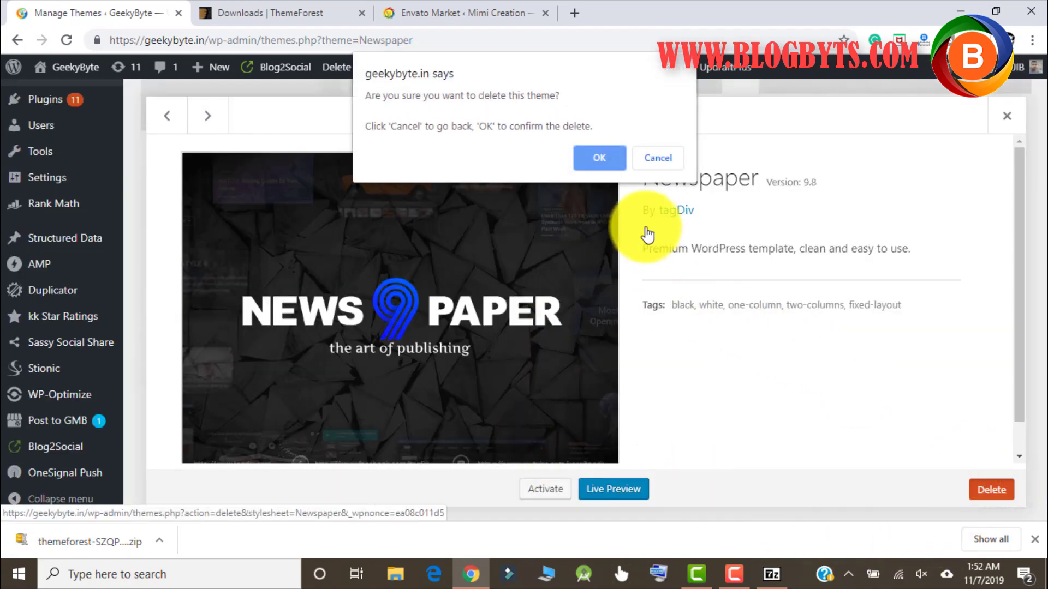
pyautogui.click(602, 158)
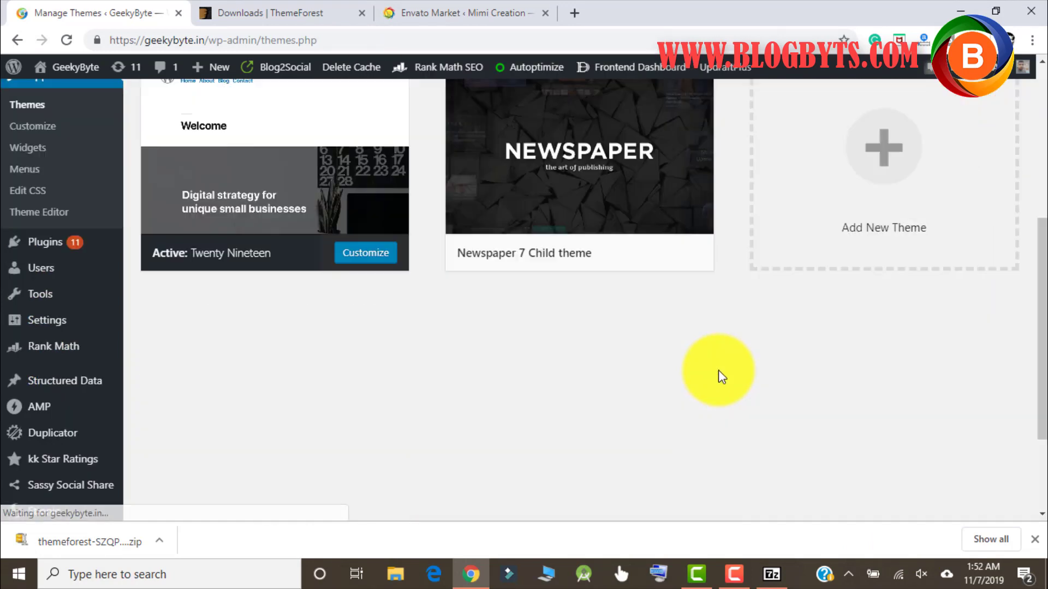
pyautogui.scroll(2, 678, 358)
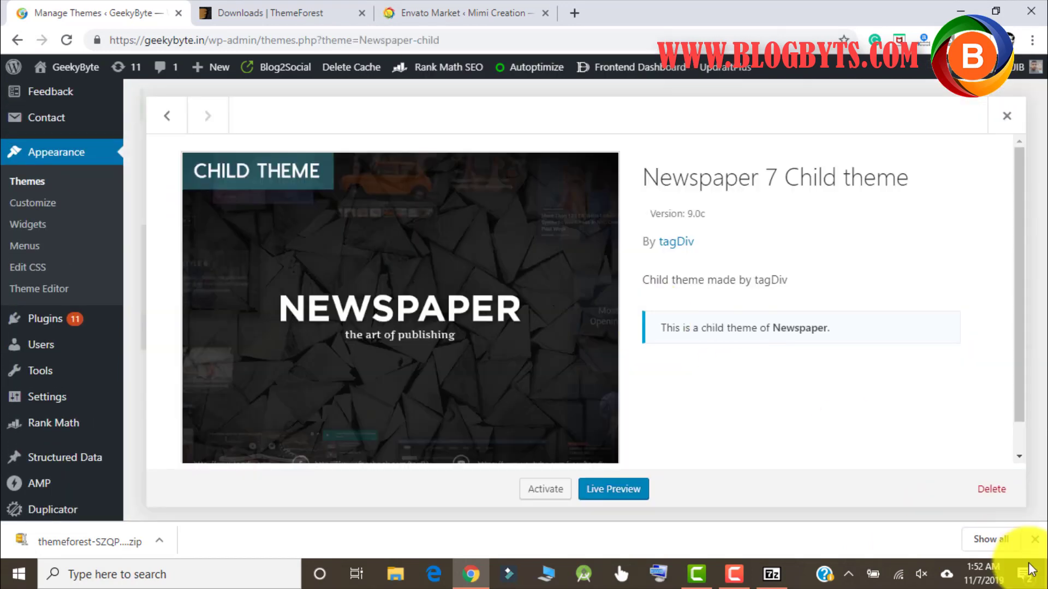
# Step: Delete the Newspaper 7 Child theme and confirm, leaving only Twenty Nineteen
pyautogui.click(991, 489)
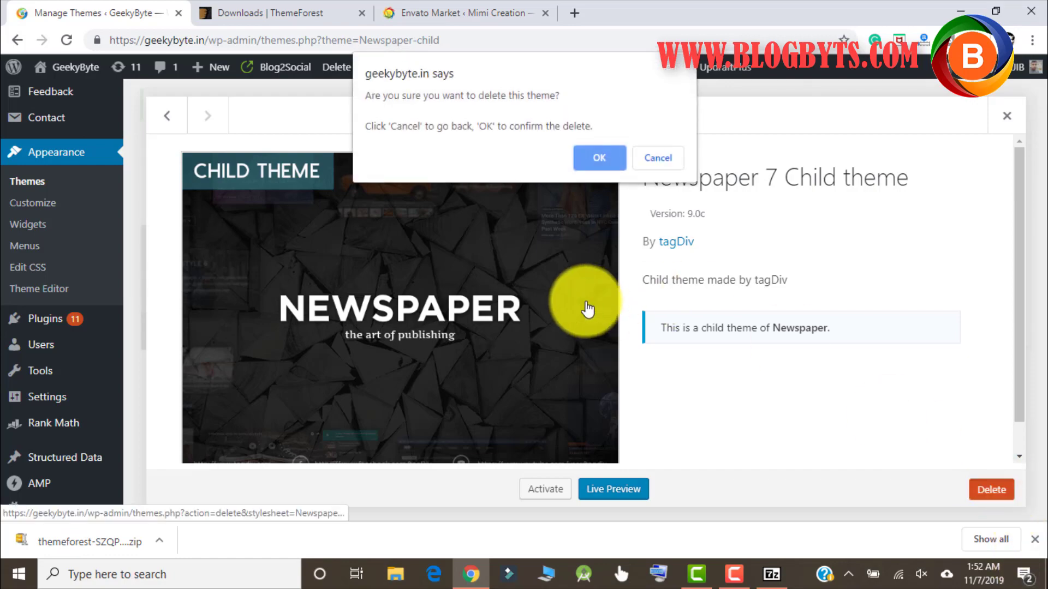
pyautogui.click(595, 160)
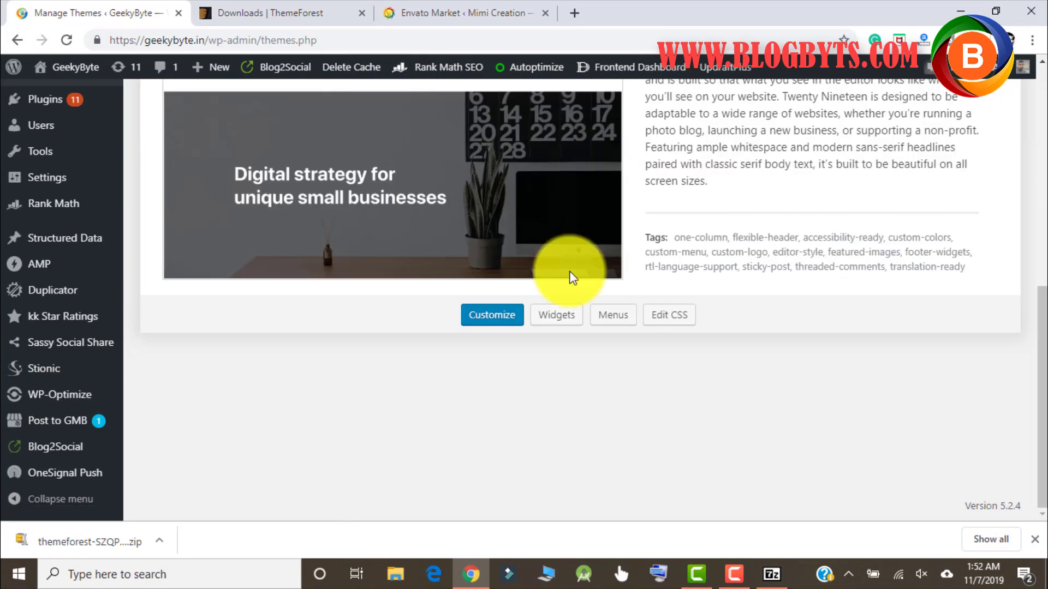
pyautogui.scroll(3, 491, 319)
pyautogui.scroll(2, 483, 321)
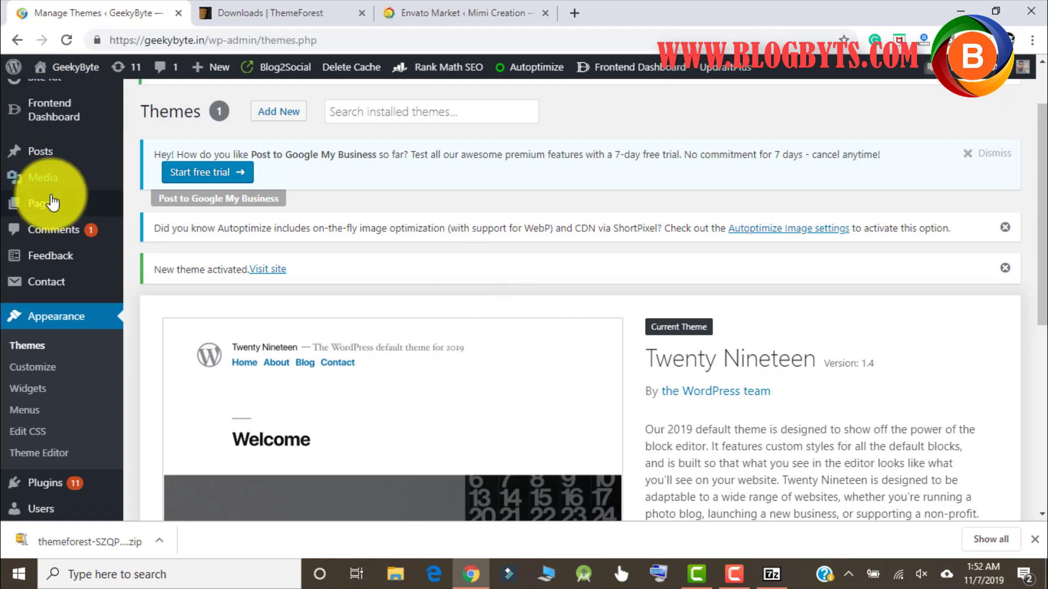
pyautogui.scroll(1, 51, 202)
# Step: View the GeekyByte homepage in a new tab via Visit Site, then return to Manage Themes
pyautogui.moveTo(68, 66)
pyautogui.rightClick(64, 113)
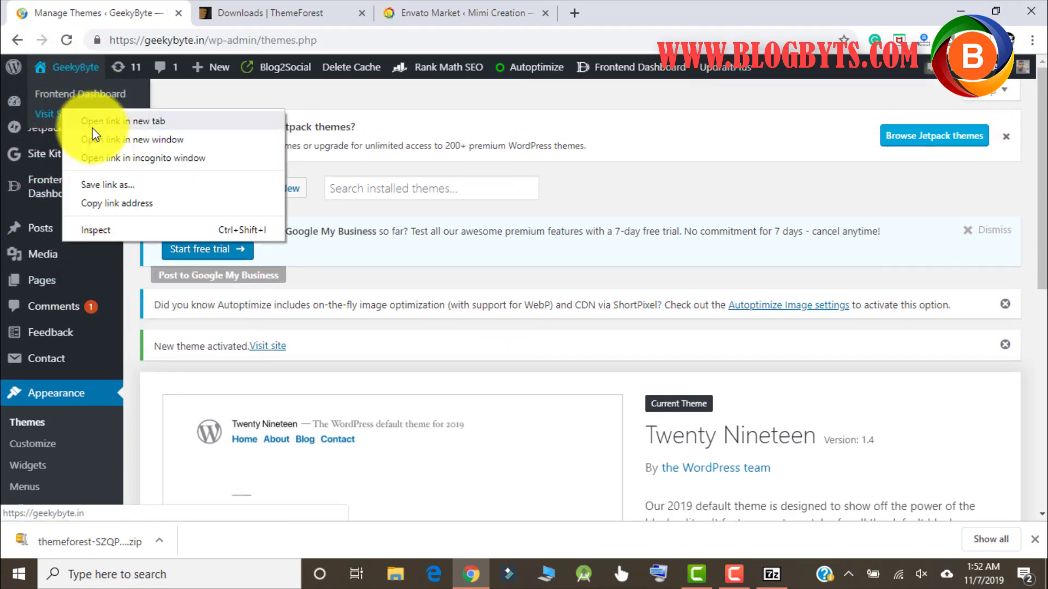
pyautogui.click(94, 128)
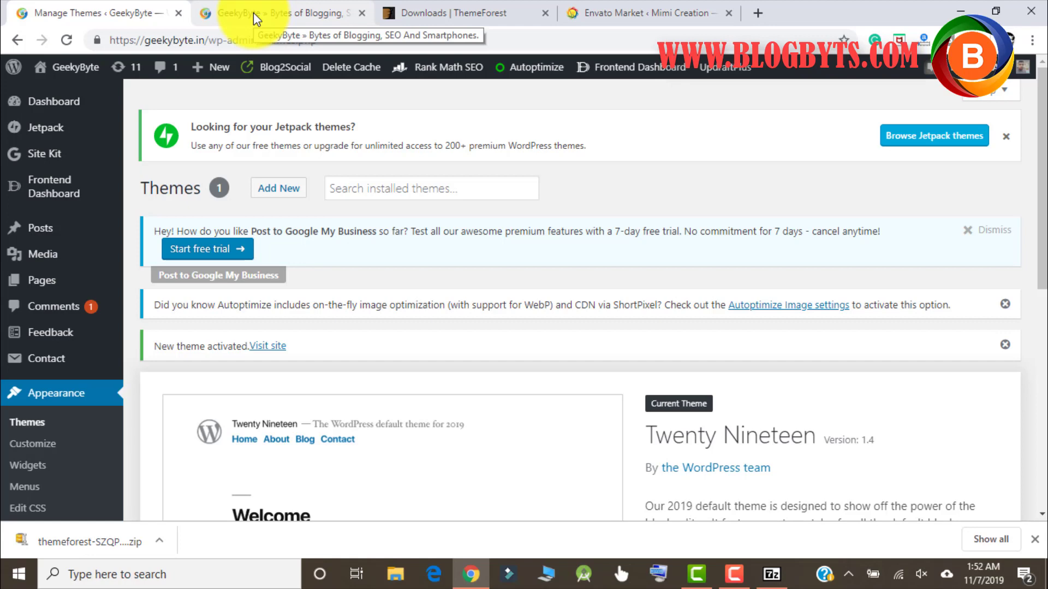
pyautogui.click(253, 12)
pyautogui.scroll(-3, 369, 270)
pyautogui.scroll(-3, 368, 270)
pyautogui.scroll(3, 353, 270)
pyautogui.scroll(-2, 288, 227)
pyautogui.scroll(-3, 363, 289)
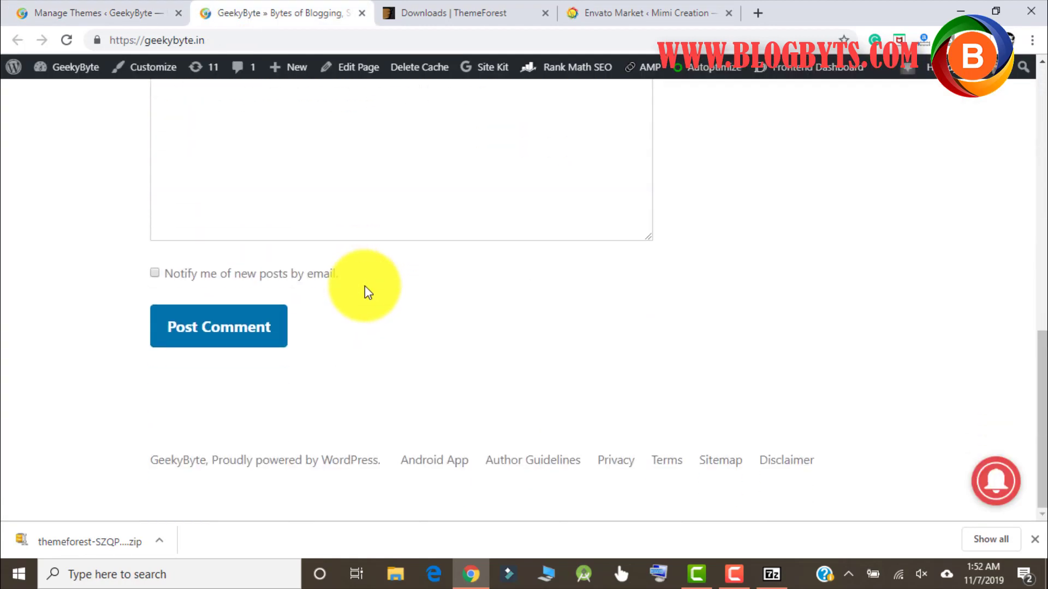
pyautogui.scroll(1, 368, 292)
pyautogui.scroll(6, 365, 285)
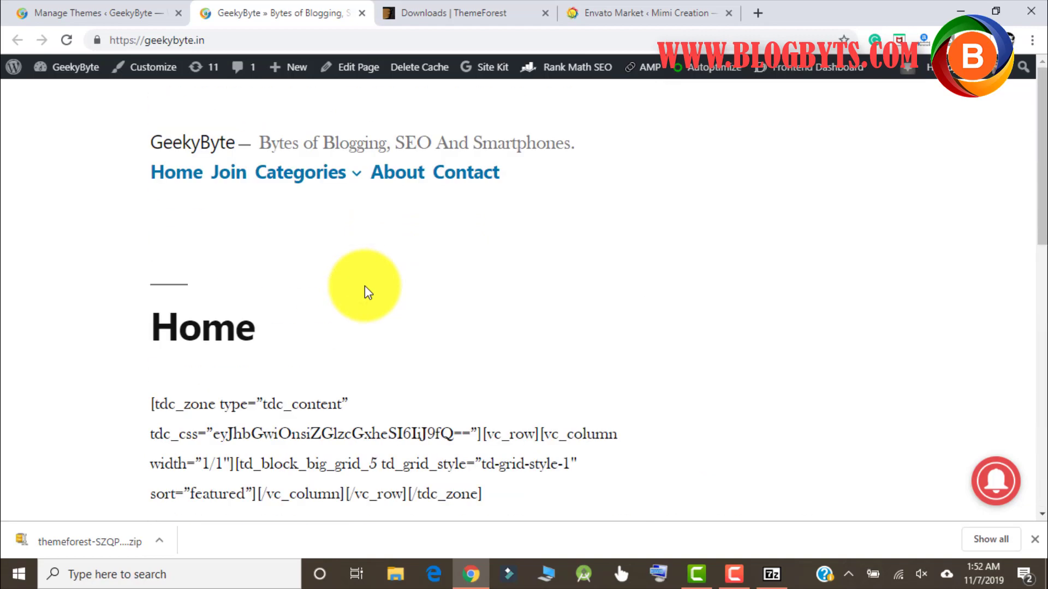
pyautogui.click(93, 13)
pyautogui.scroll(-2, 66, 348)
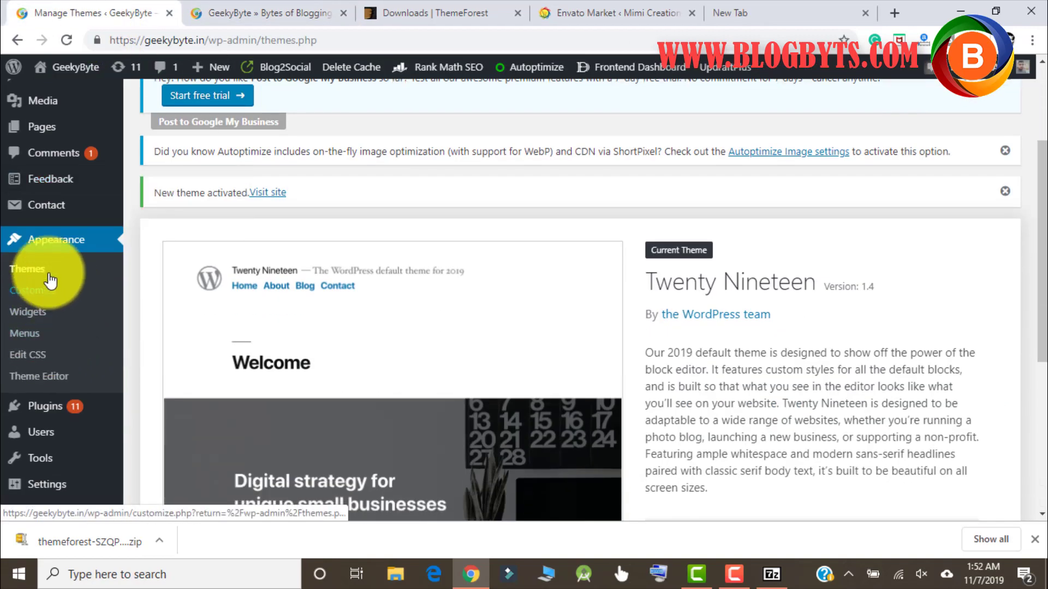
pyautogui.scroll(2, 188, 253)
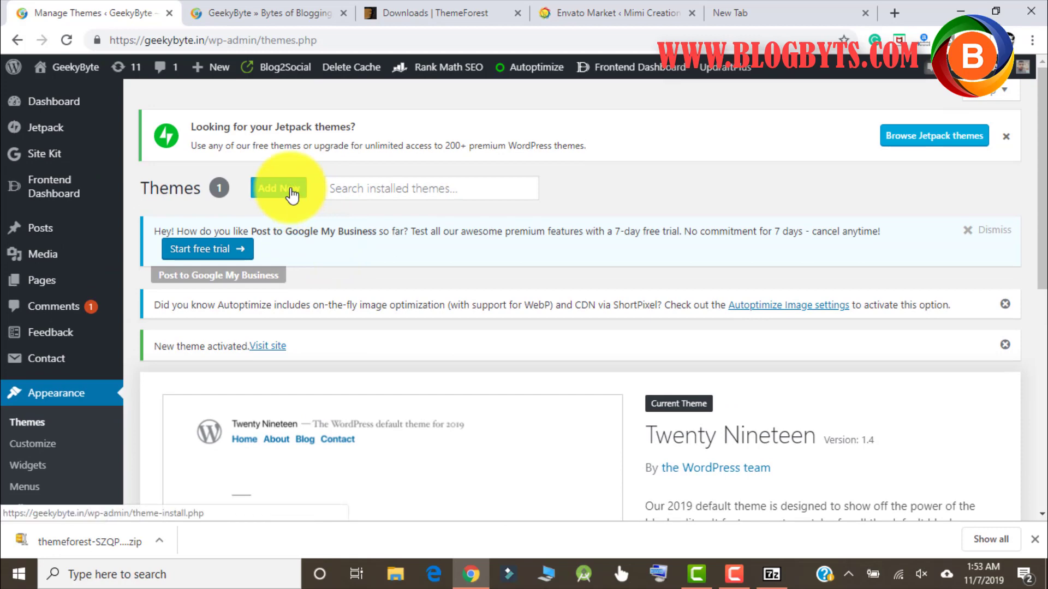
# Step: Start adding a new theme and switch to the Upload Theme form
pyautogui.click(290, 190)
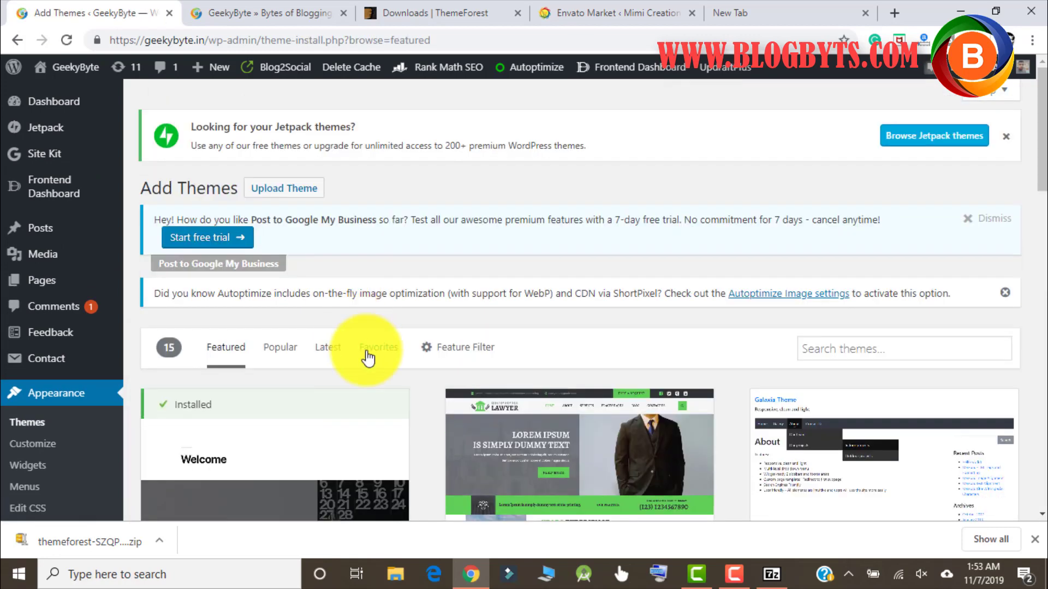
pyautogui.scroll(-1, 361, 311)
pyautogui.scroll(1, 352, 213)
pyautogui.click(296, 189)
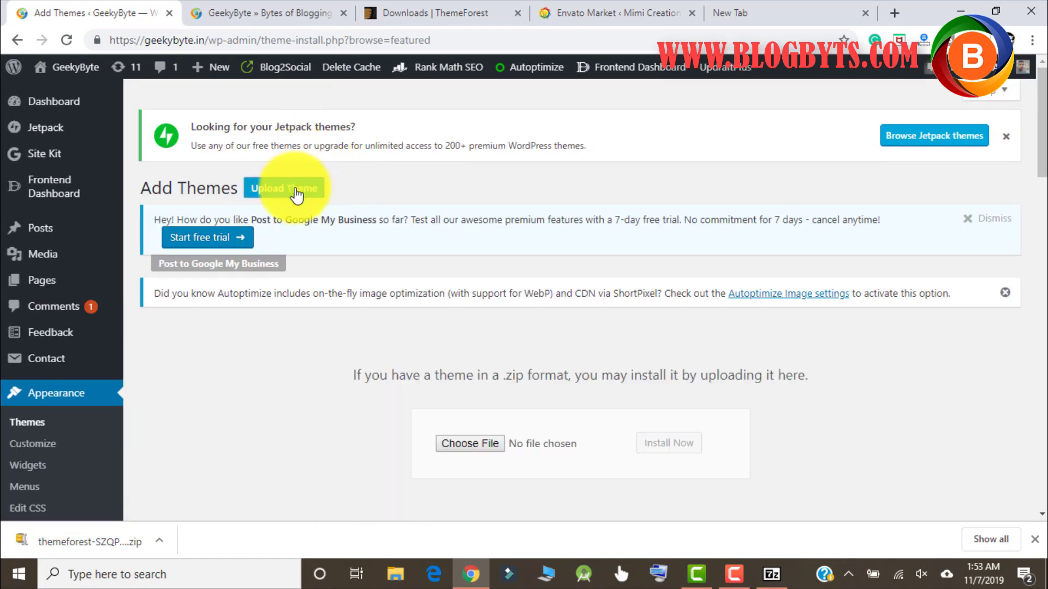
# Step: Browse the file picker to Desktop > themeforest folder > Newspaper-tf
pyautogui.click(450, 443)
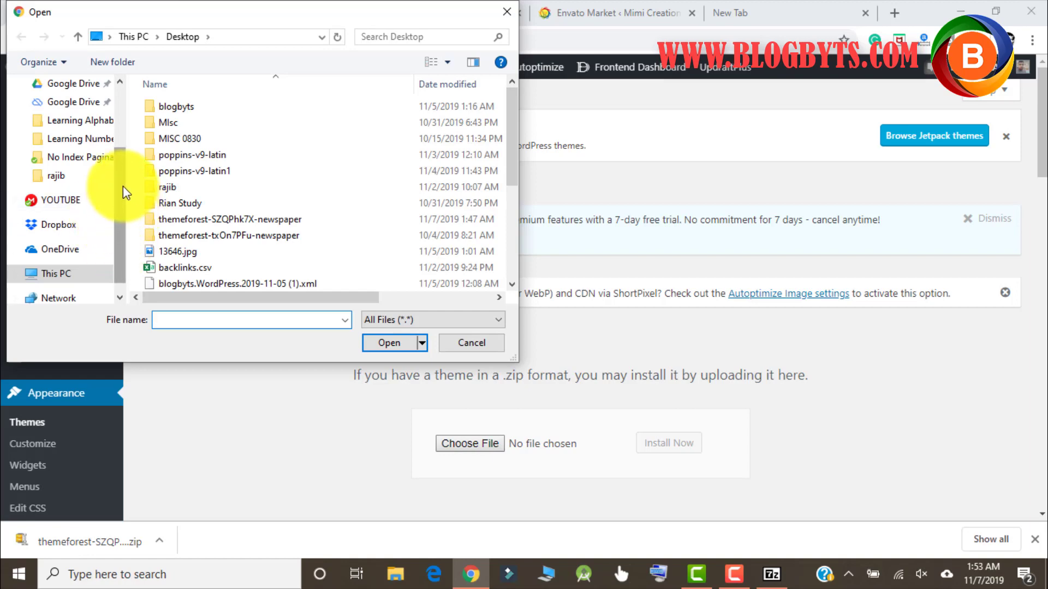
pyautogui.moveTo(123, 186); pyautogui.dragTo(120, 112)
pyautogui.click(75, 115)
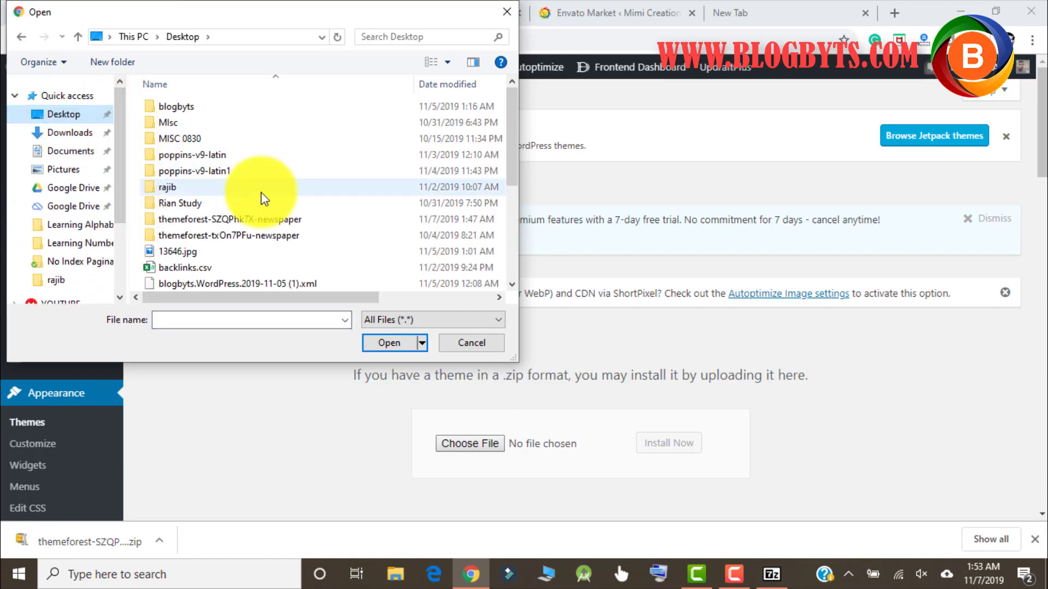
pyautogui.doubleClick(261, 225)
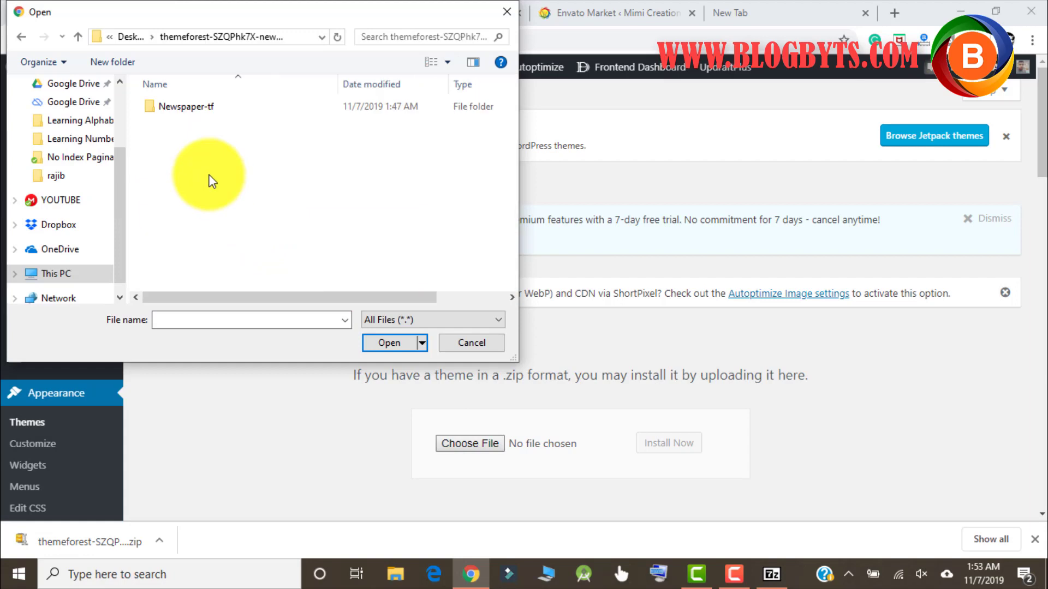
pyautogui.click(176, 110)
pyautogui.doubleClick(176, 107)
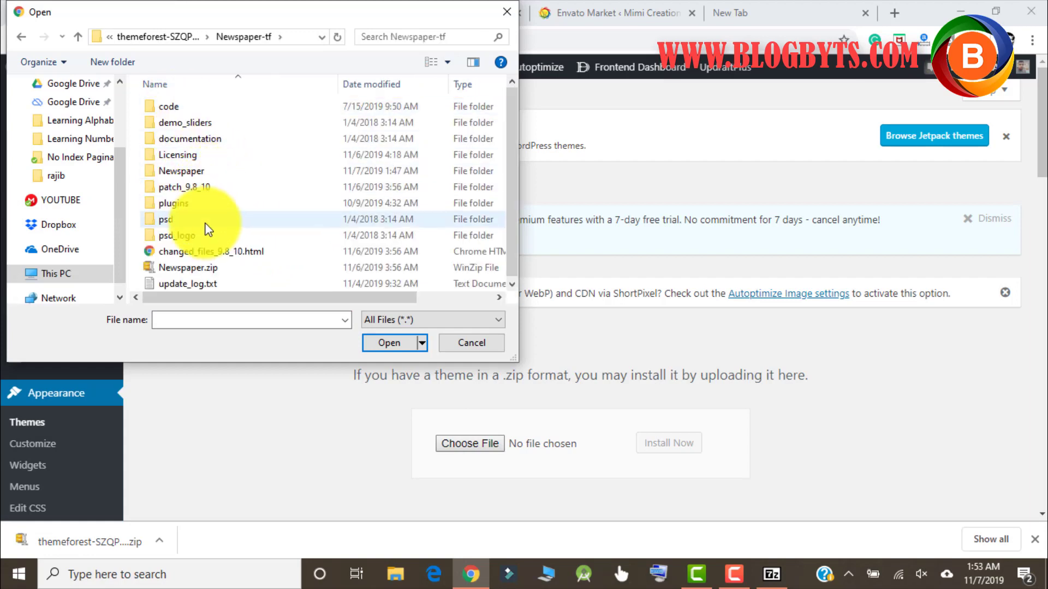
# Step: Select Newspaper.zip in the Newspaper-tf folder as the theme file to upload
pyautogui.doubleClick(197, 171)
pyautogui.click(188, 110)
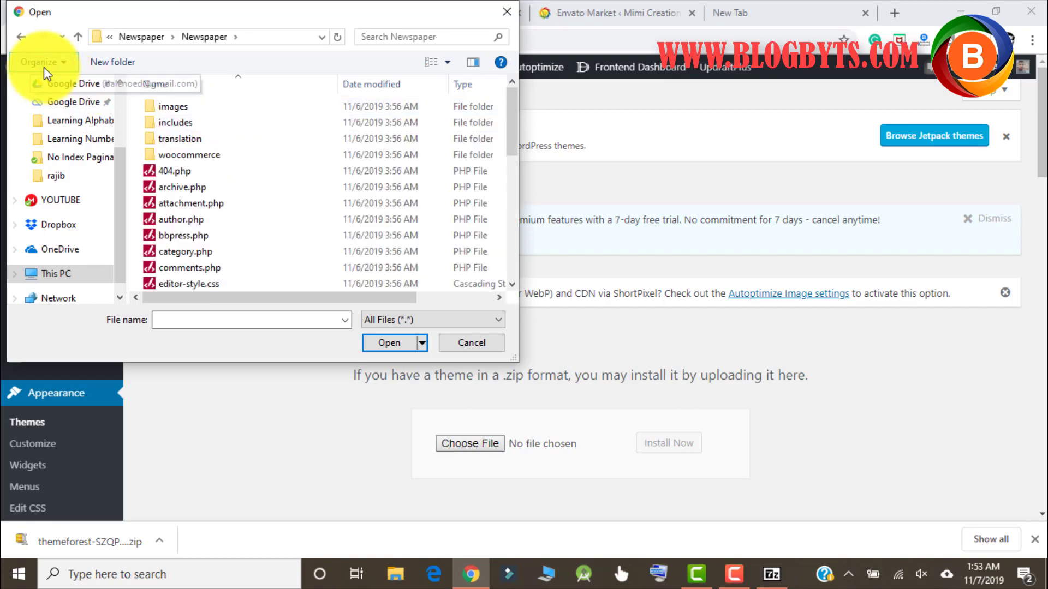
pyautogui.click(20, 39)
pyautogui.click(20, 38)
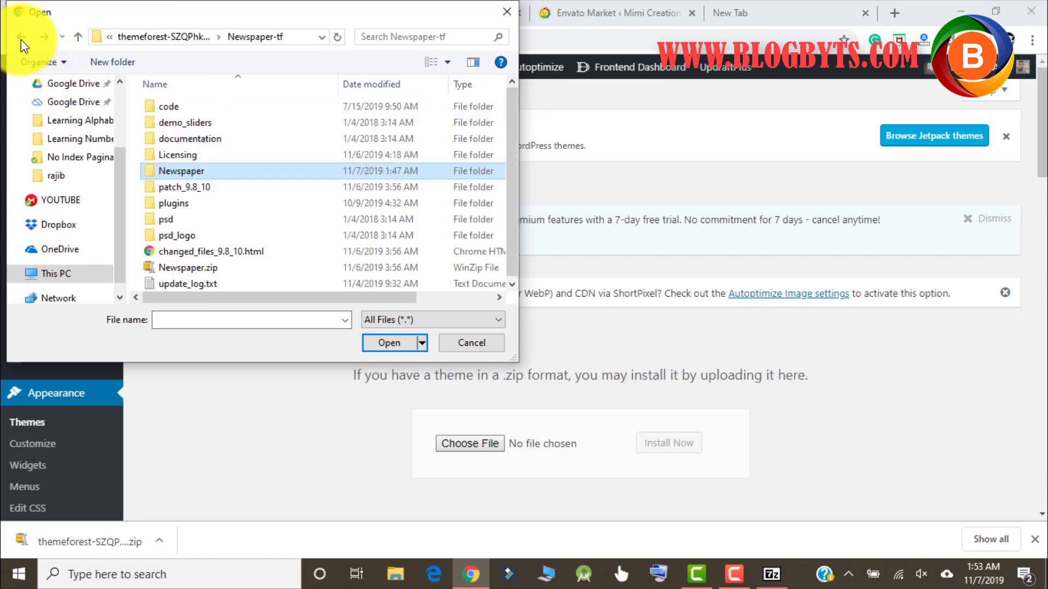
pyautogui.click(209, 267)
pyautogui.click(389, 357)
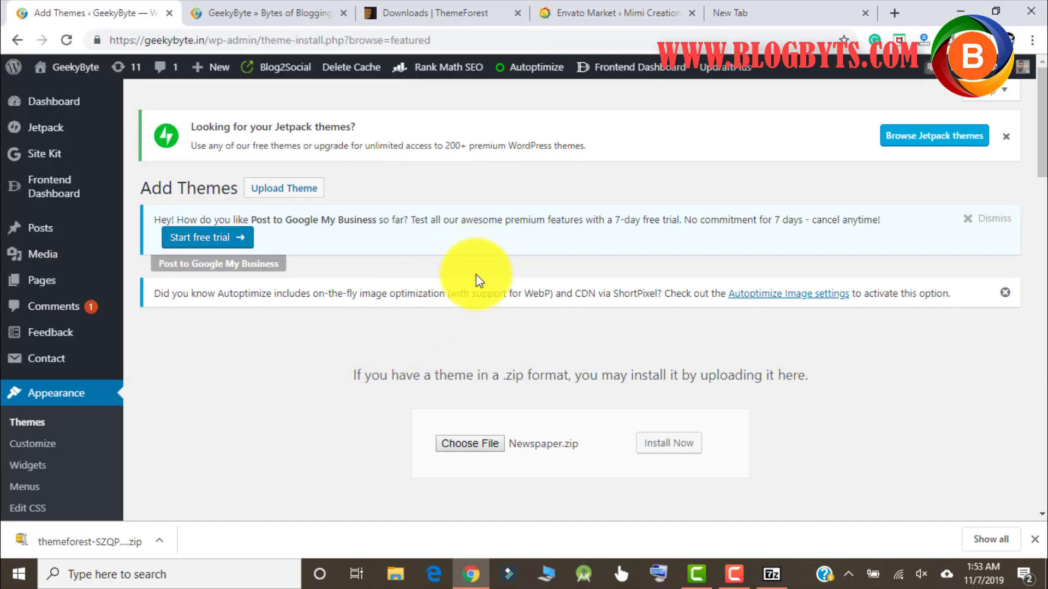
# Step: Install the uploaded Newspaper.zip theme with Install Now
pyautogui.click(671, 450)
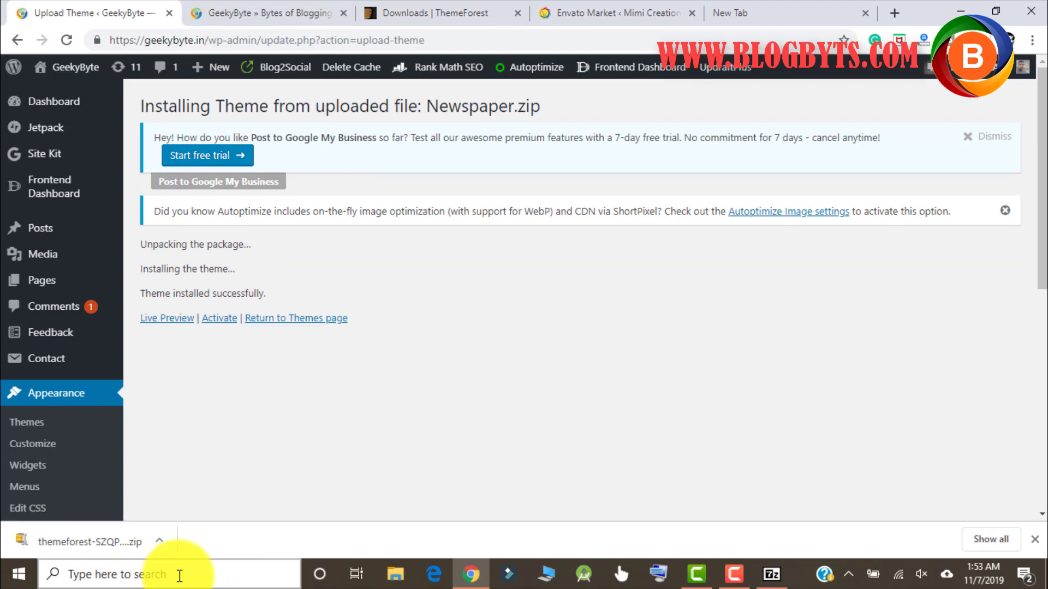
# Step: Launch FileZilla from Windows search and dismiss its Check for Updates notice
pyautogui.click(261, 581)
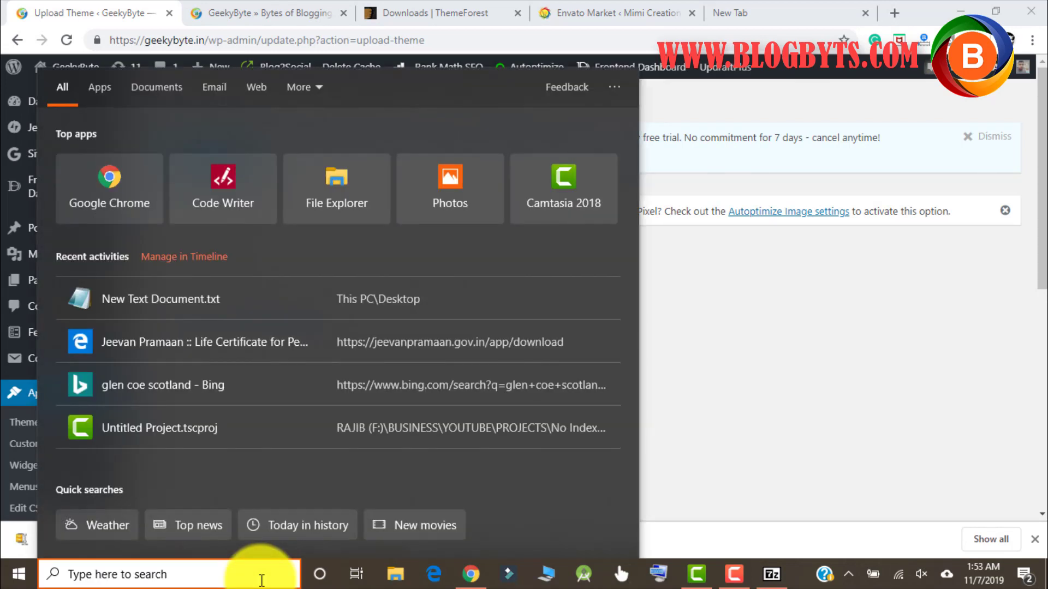
pyautogui.write('fil')
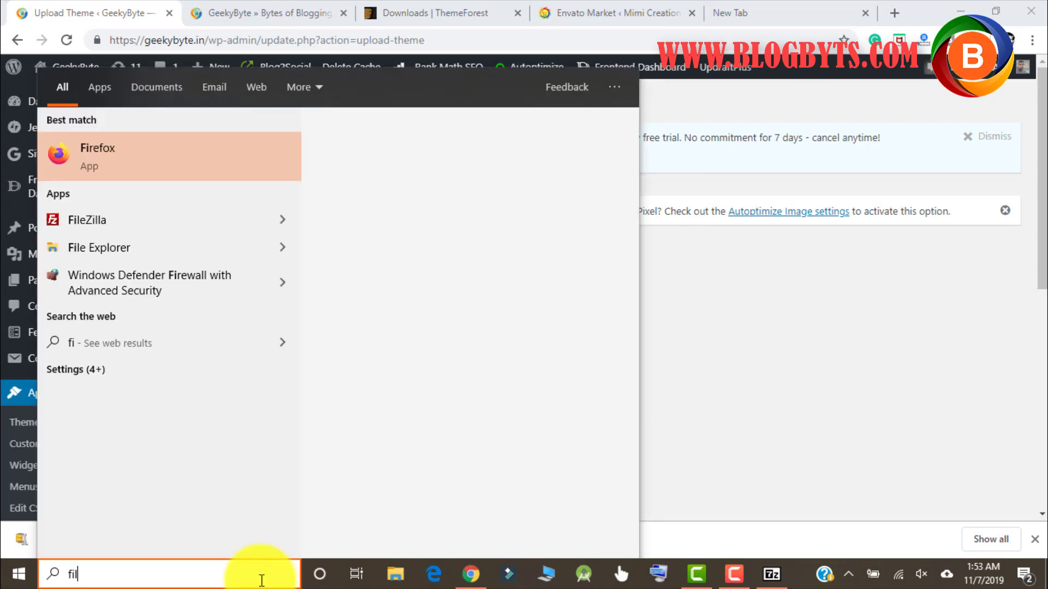
pyautogui.write('e')
pyautogui.click(199, 161)
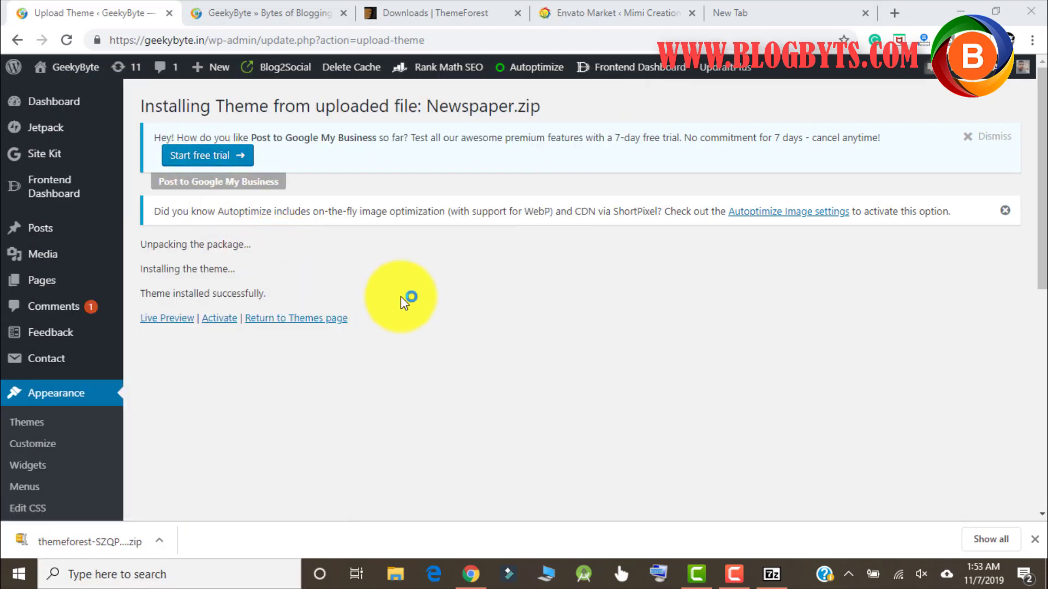
pyautogui.scroll(-2, 472, 275)
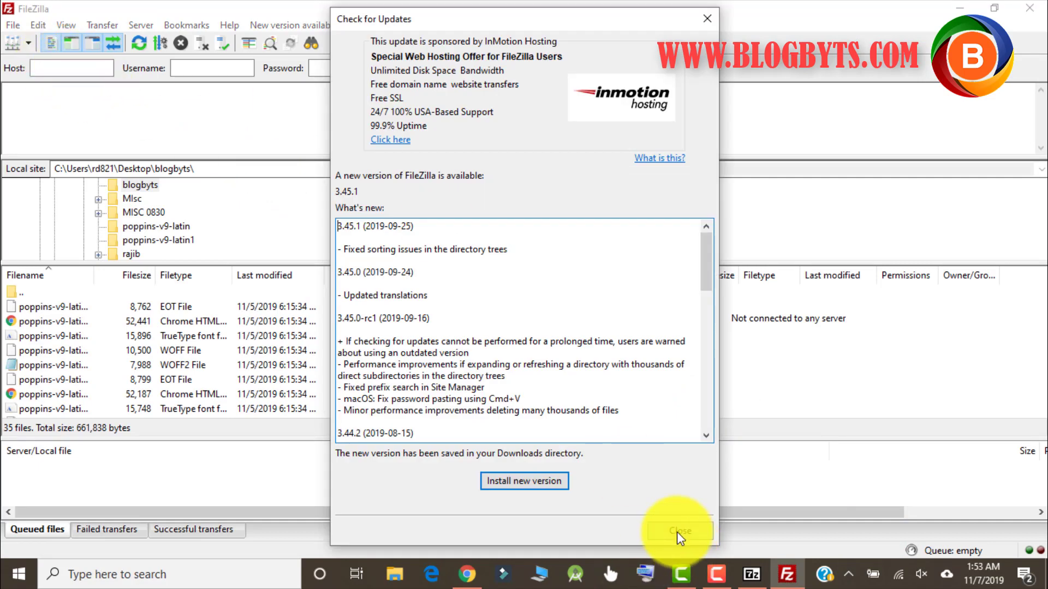
pyautogui.click(679, 531)
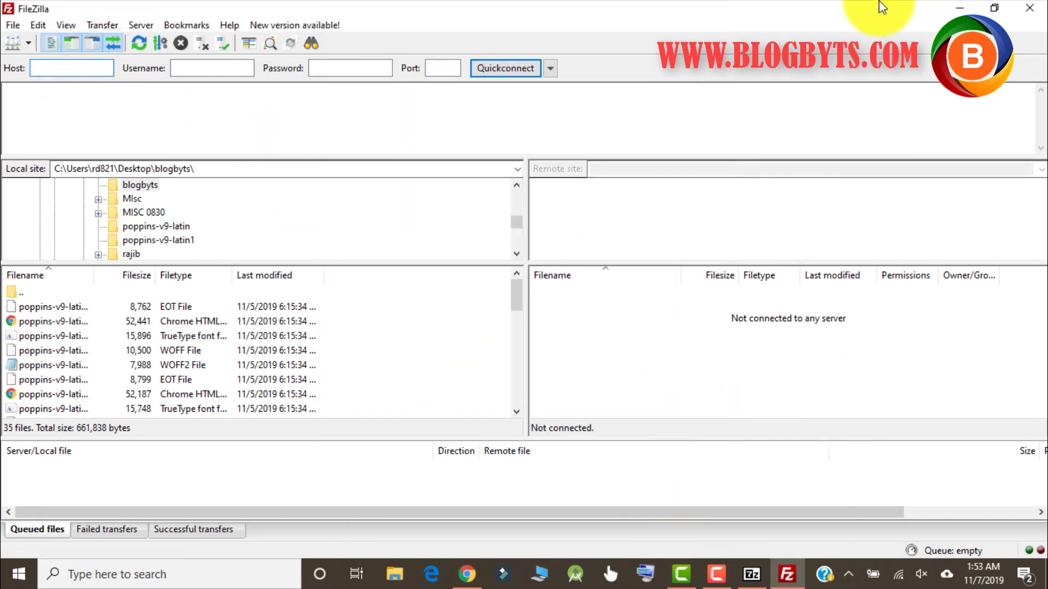
# Step: Activate the Newspaper theme and install/activate its four recommended tagDiv plugins
pyautogui.click(959, 9)
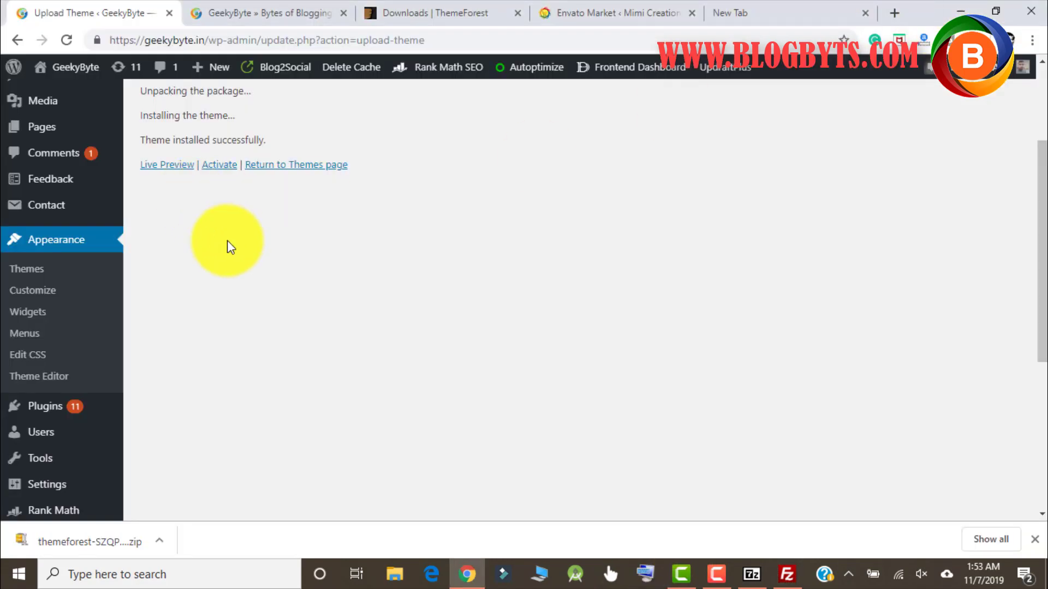
pyautogui.scroll(2, 226, 242)
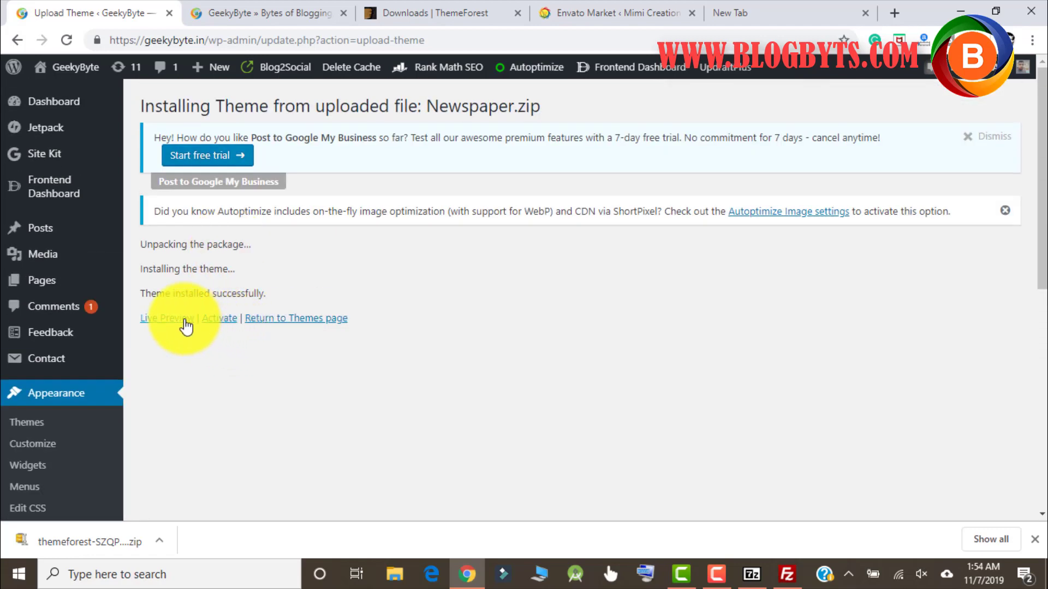
pyautogui.click(219, 319)
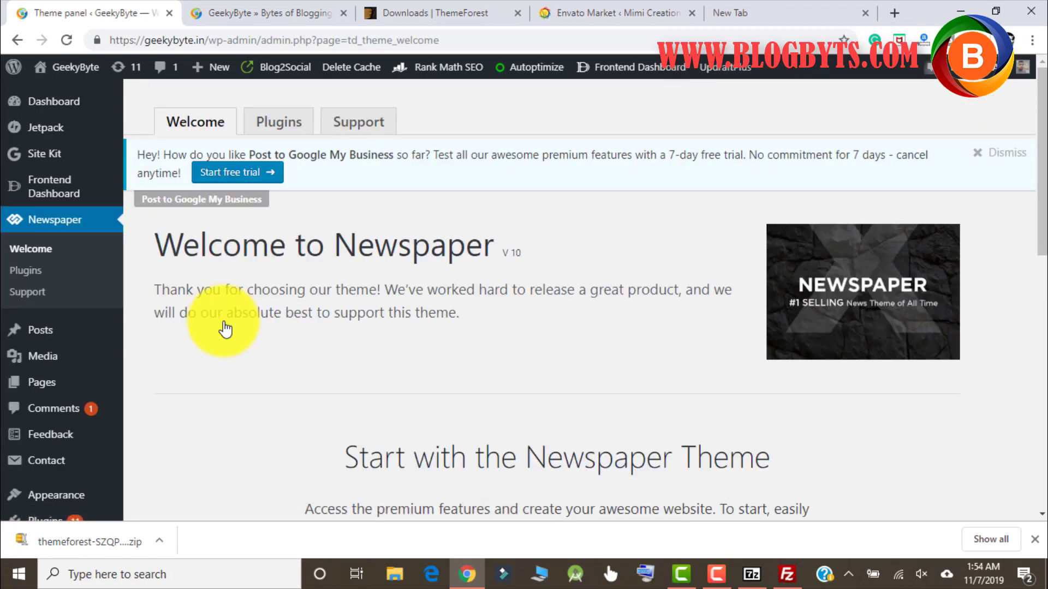
pyautogui.scroll(-5, 287, 295)
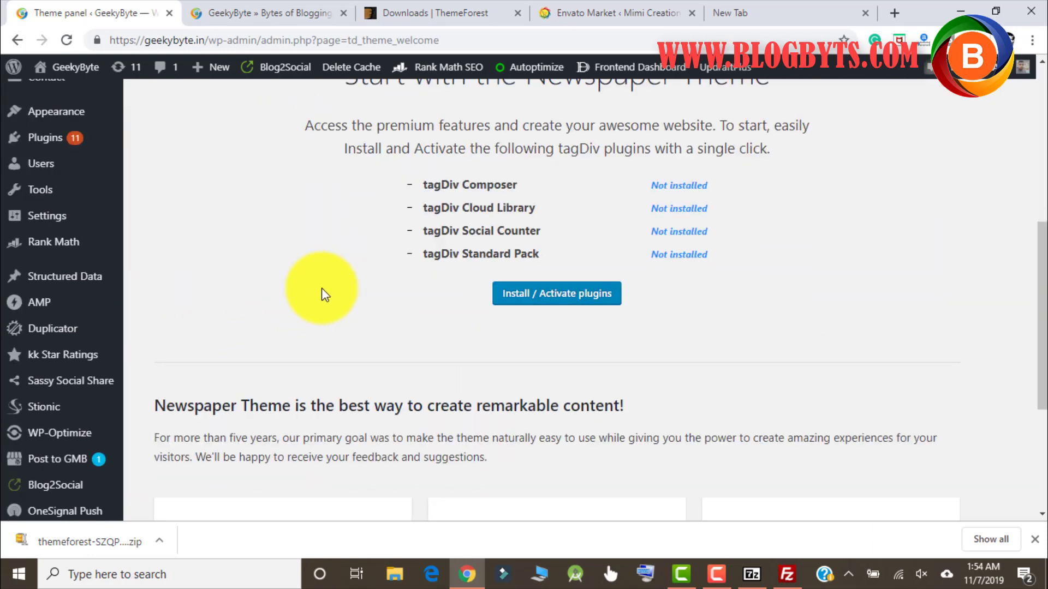
pyautogui.click(559, 296)
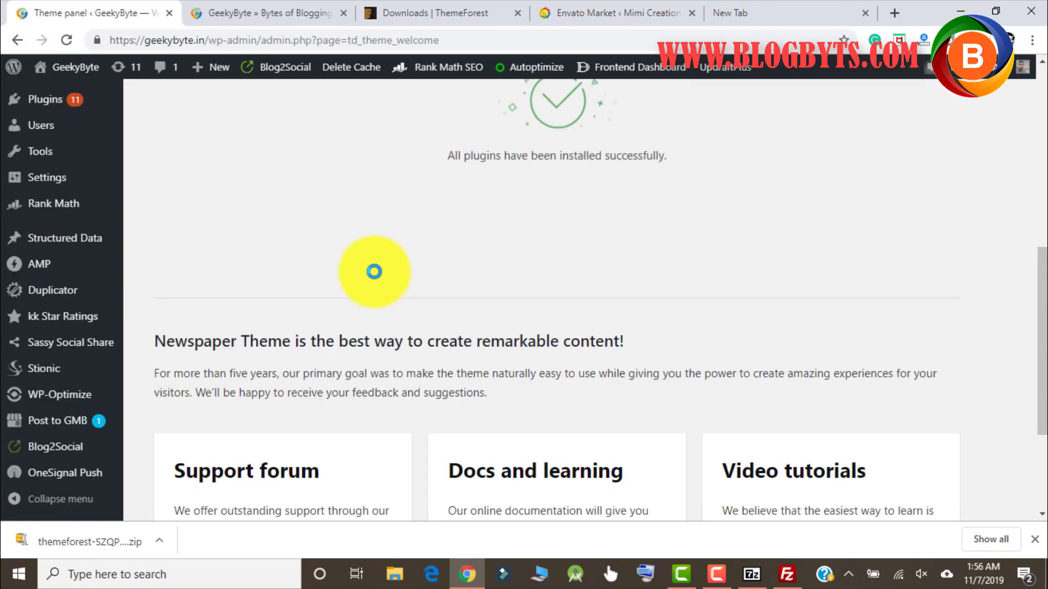
pyautogui.scroll(5, 381, 243)
pyautogui.scroll(1, 380, 242)
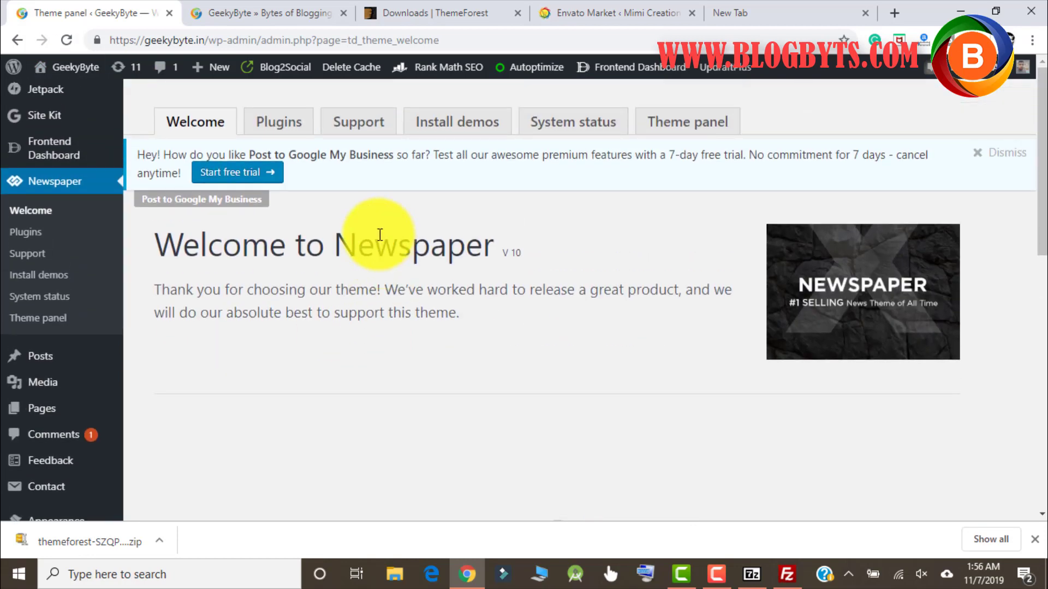
# Step: Reload the GeekyByte homepage tab to confirm the Newspaper layout renders
pyautogui.click(214, 12)
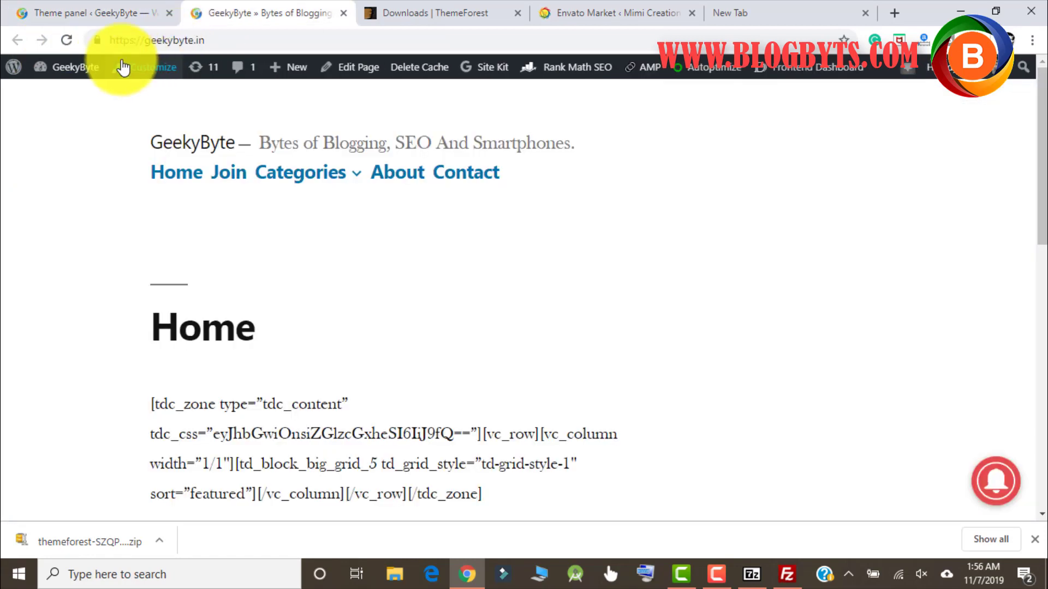
pyautogui.click(68, 38)
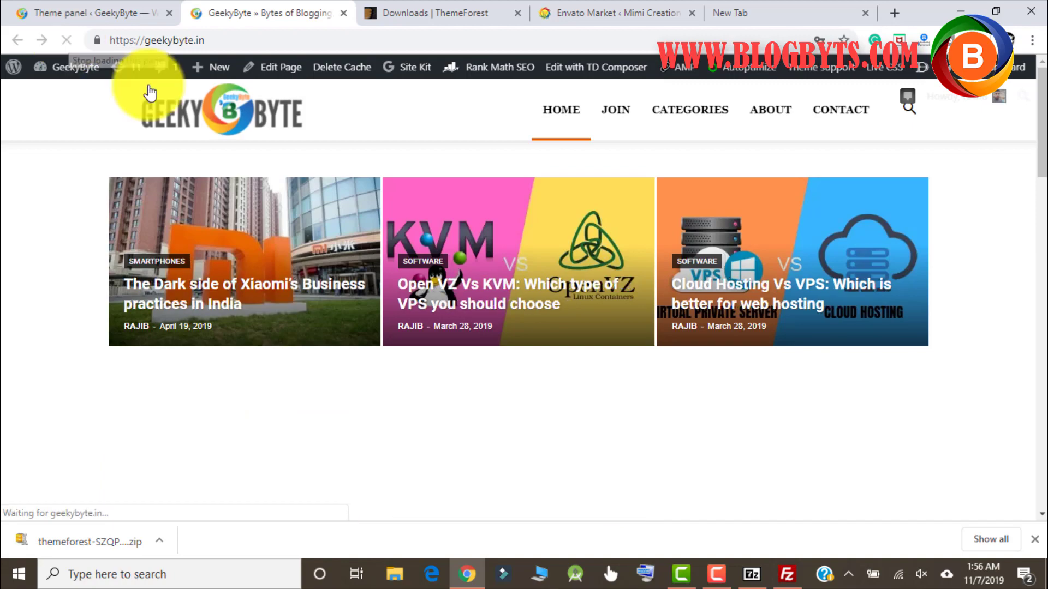
pyautogui.scroll(-3, 723, 284)
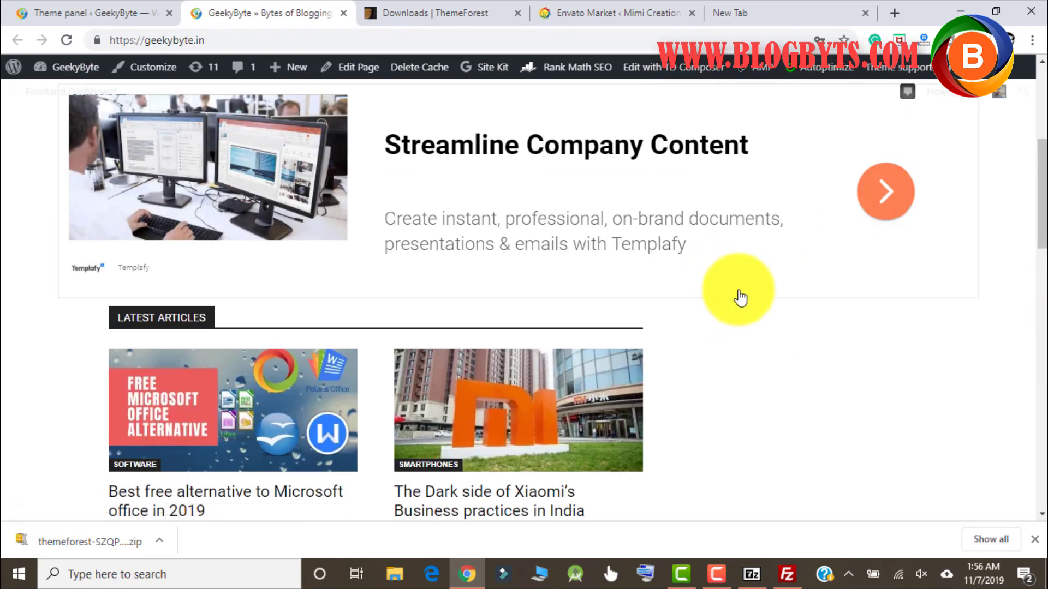
pyautogui.scroll(4, 729, 287)
pyautogui.scroll(-3, 739, 271)
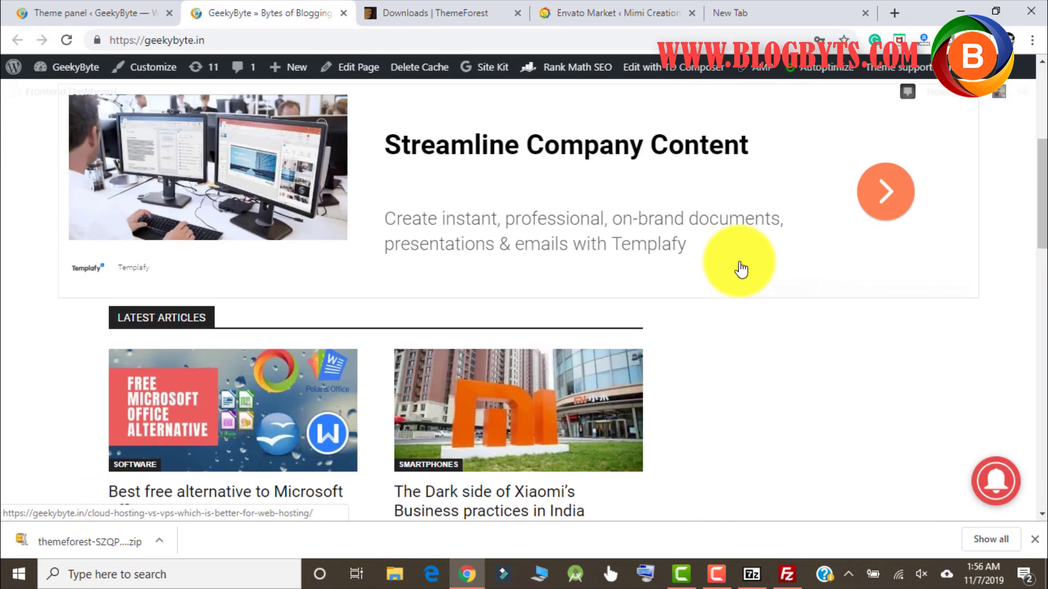
pyautogui.scroll(3, 741, 270)
pyautogui.scroll(-2, 740, 267)
pyautogui.scroll(-5, 740, 268)
pyautogui.scroll(-5, 738, 268)
pyautogui.scroll(-5, 739, 267)
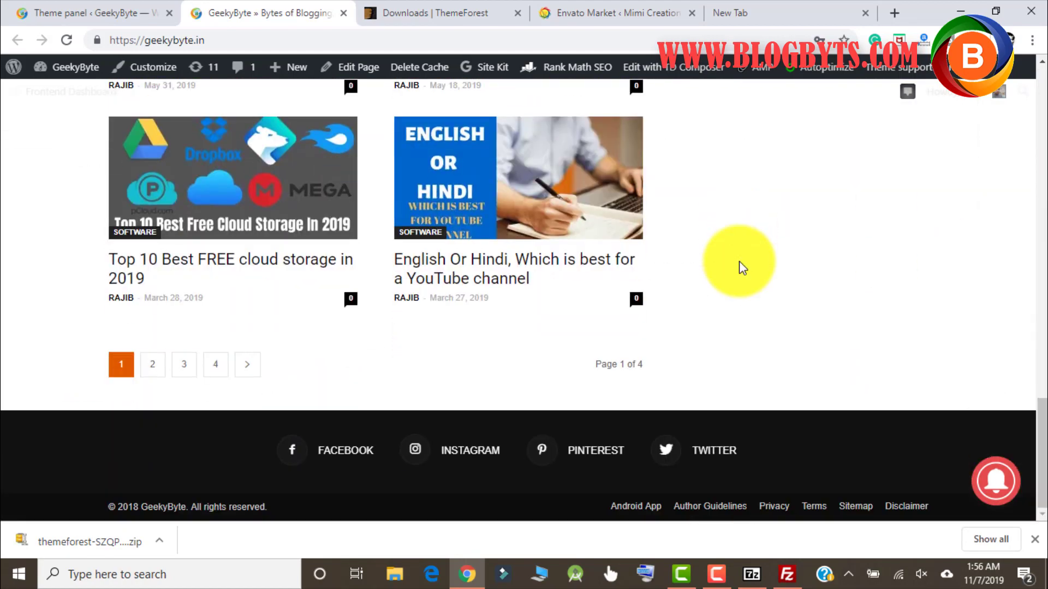
pyautogui.scroll(5, 739, 262)
pyautogui.scroll(5, 739, 262)
pyautogui.scroll(-2, 739, 262)
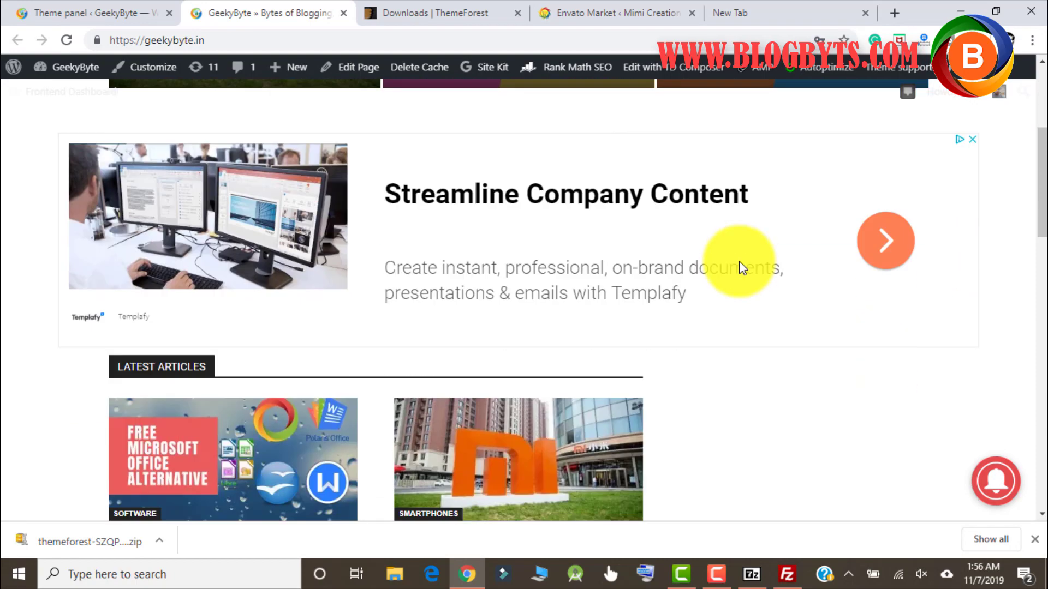
pyautogui.scroll(-1, 738, 261)
pyautogui.scroll(3, 738, 261)
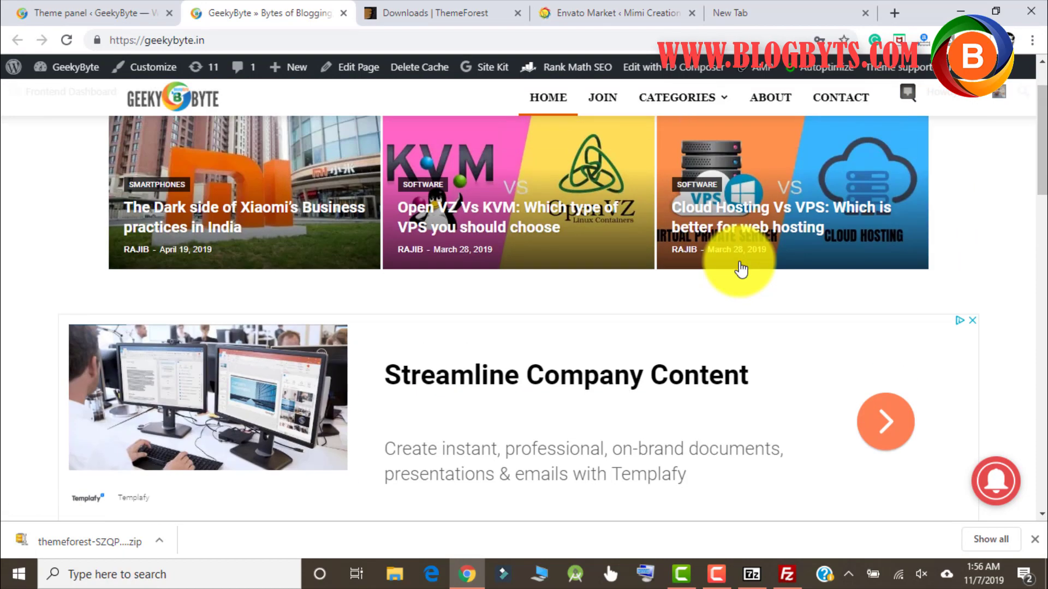
pyautogui.scroll(-3, 739, 268)
pyautogui.scroll(-1, 739, 267)
pyautogui.scroll(-5, 739, 268)
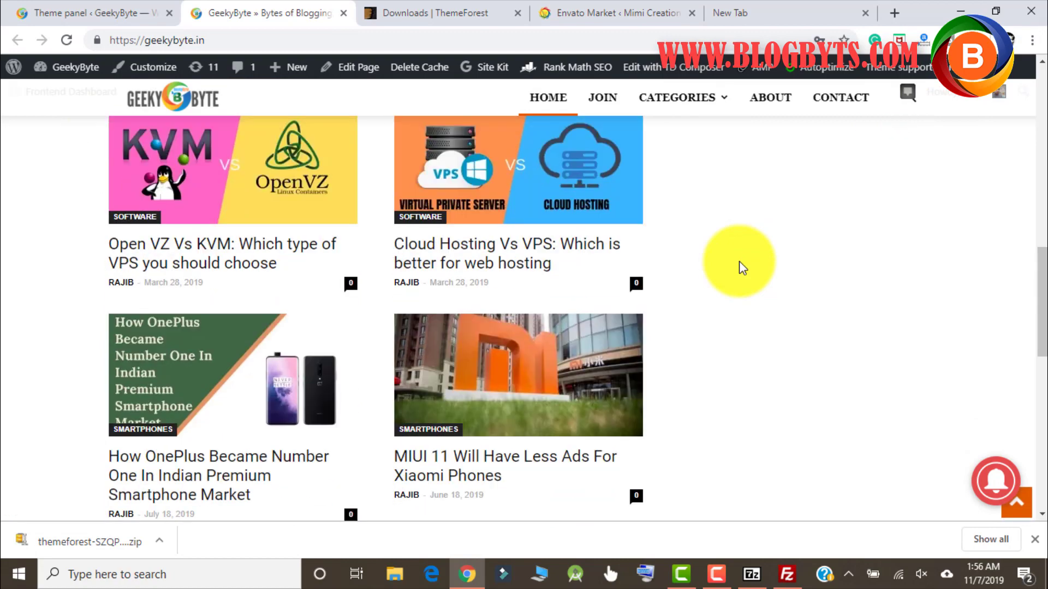
pyautogui.scroll(-4, 739, 268)
pyautogui.scroll(-3, 740, 262)
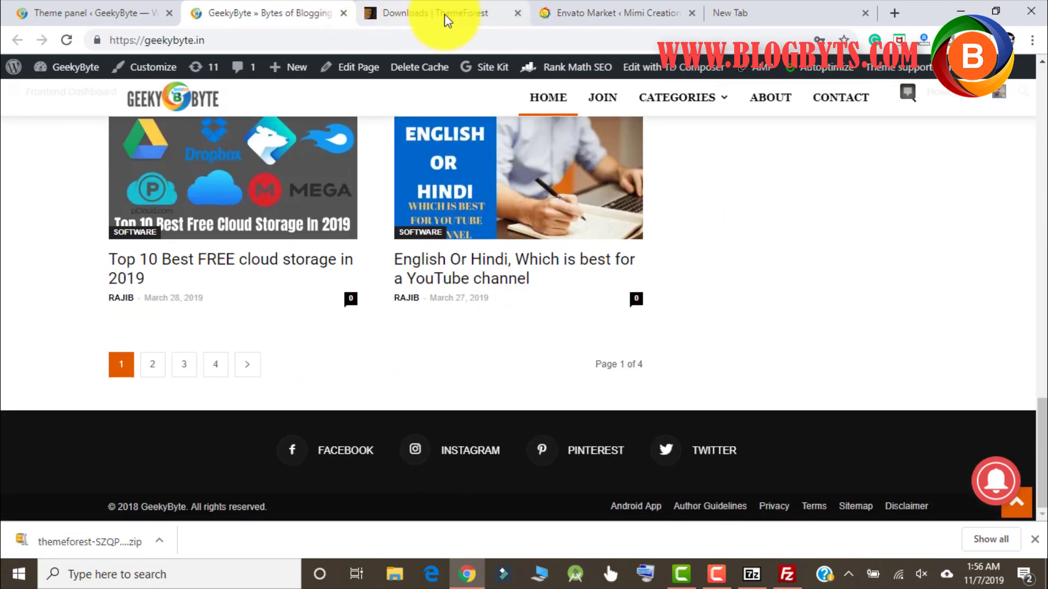
# Step: Load gtmetrix.com in a fresh browser tab after clearing the old address
pyautogui.click(600, 14)
pyautogui.click(728, 16)
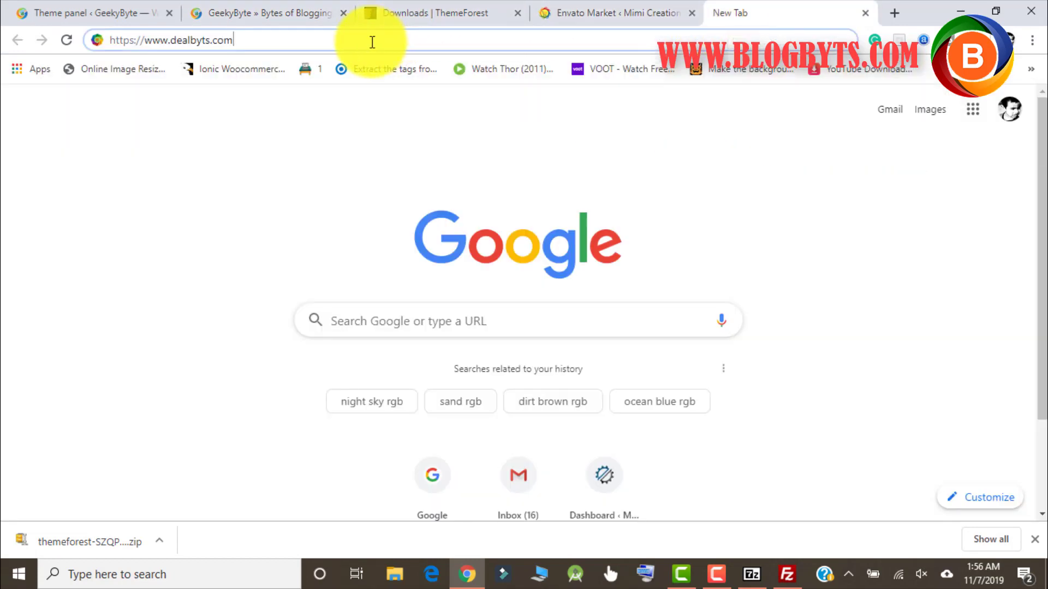
pyautogui.press('BackSpace')
pyautogui.press('BackSpace')
pyautogui.press('BackSpace')
pyautogui.press('BackSpace')
pyautogui.press('BackSpace')
pyautogui.press('BackSpace')
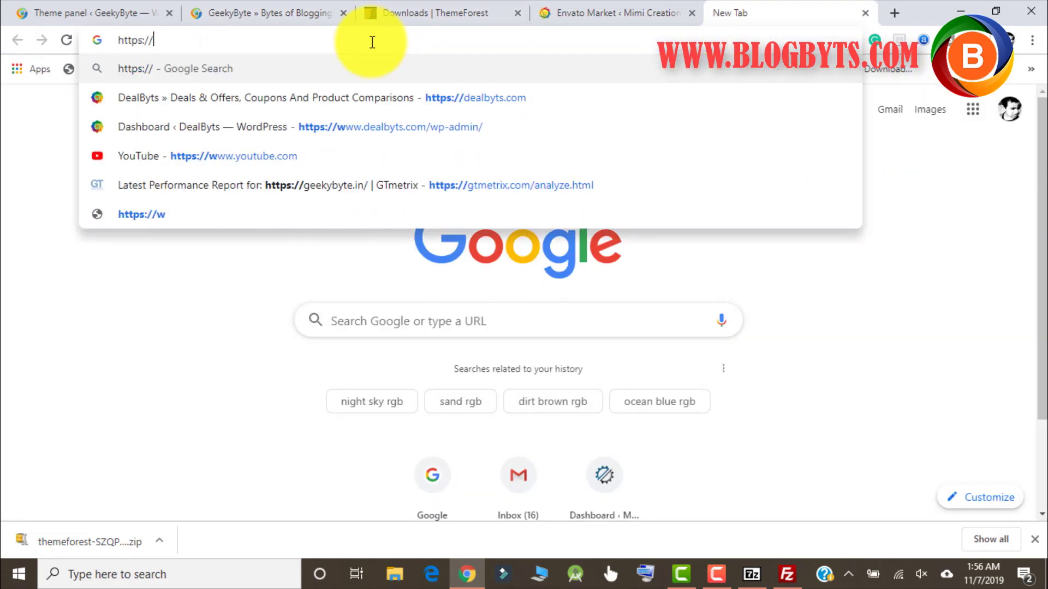
pyautogui.press('BackSpace')
pyautogui.press('BackSpace')
pyautogui.press('BackSpace')
pyautogui.write('gt')
pyautogui.press('Return')
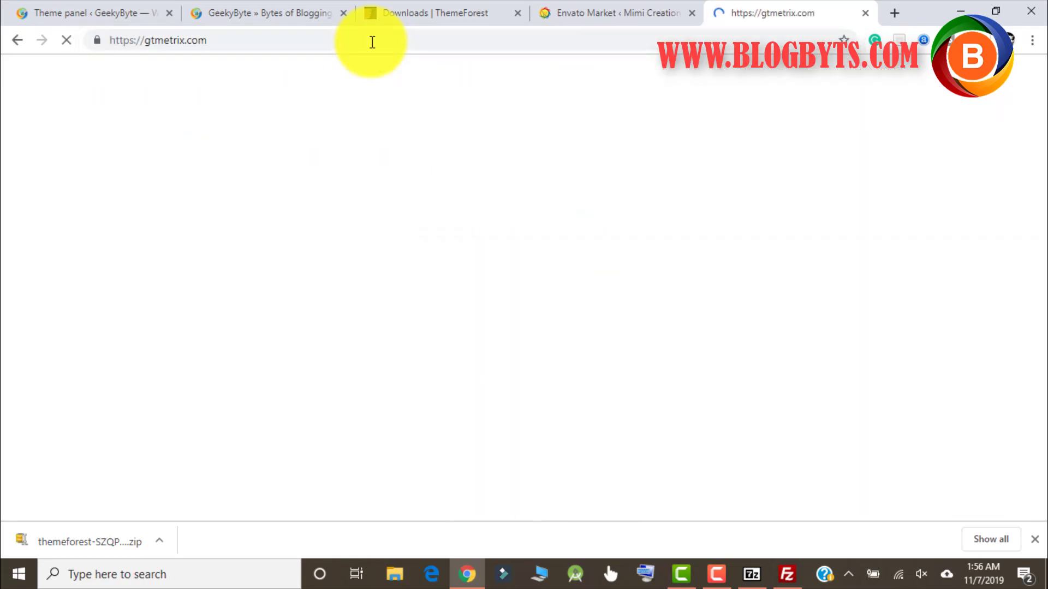
pyautogui.click(154, 376)
pyautogui.write('http')
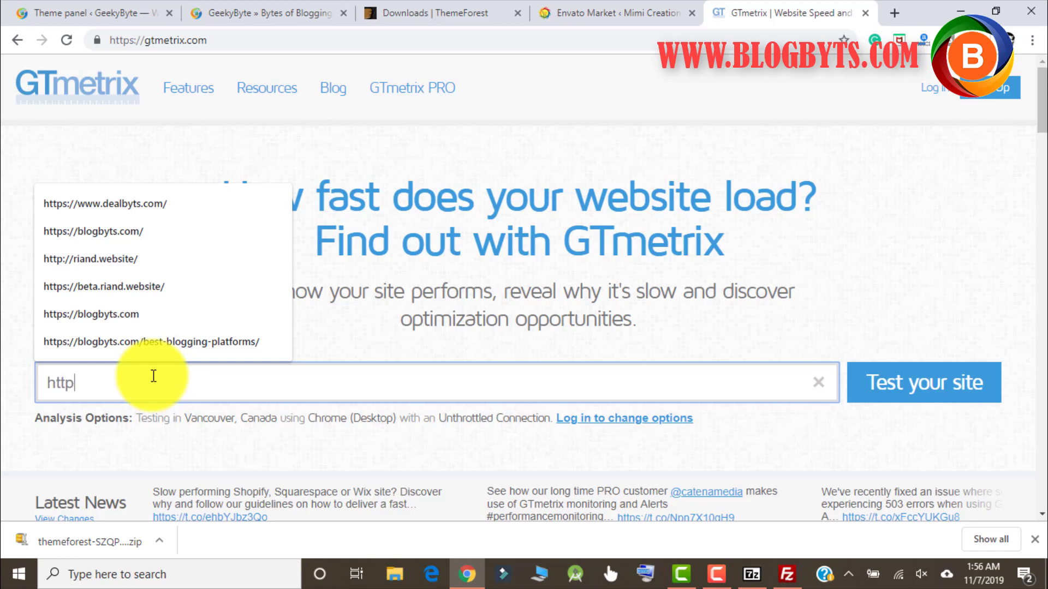
pyautogui.write('s://g')
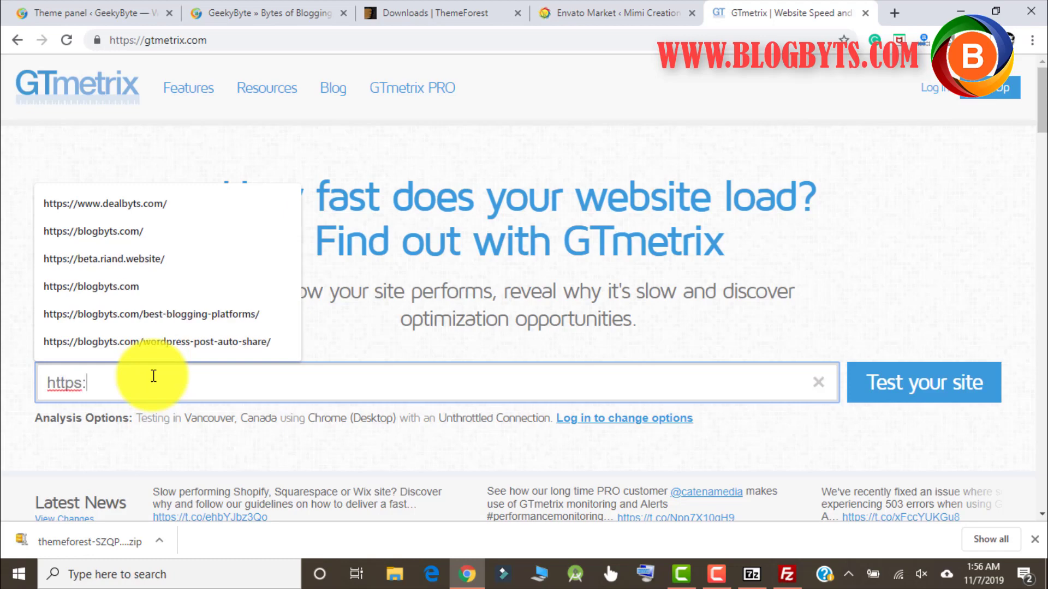
pyautogui.write('eekybyte.in/')
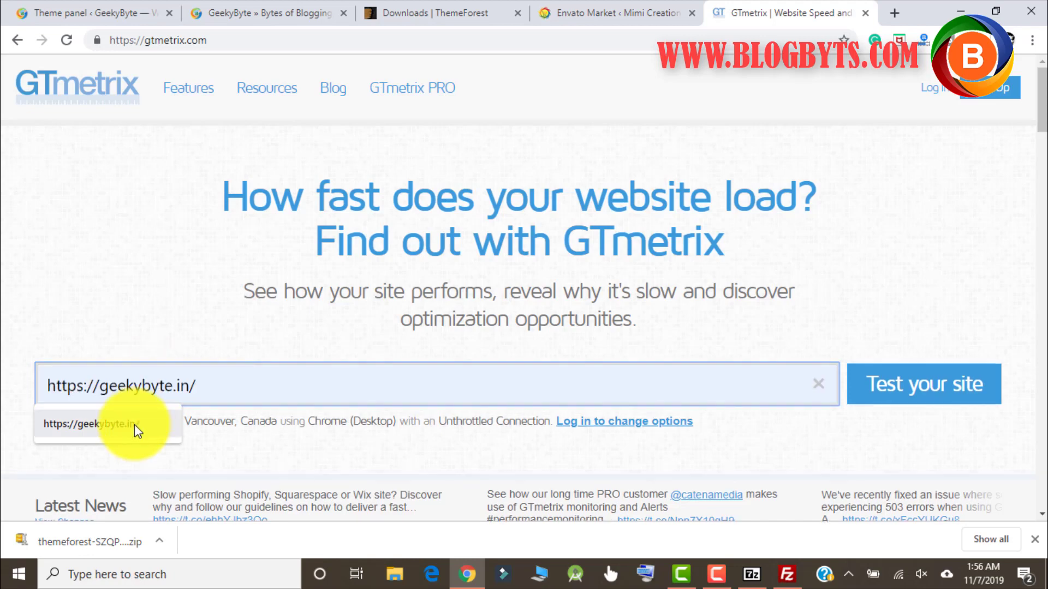
pyautogui.click(134, 424)
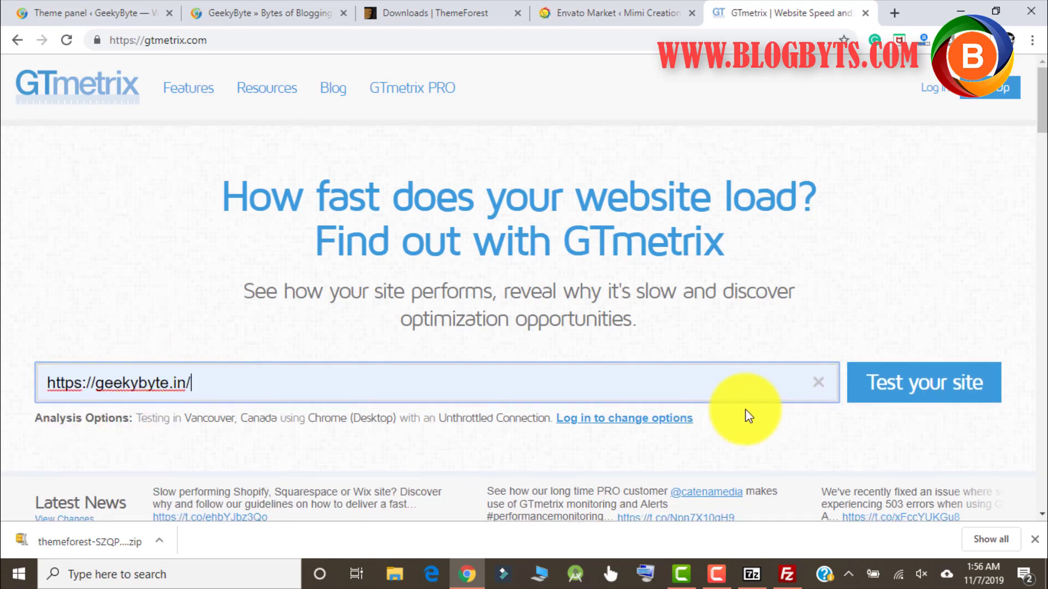
pyautogui.click(941, 385)
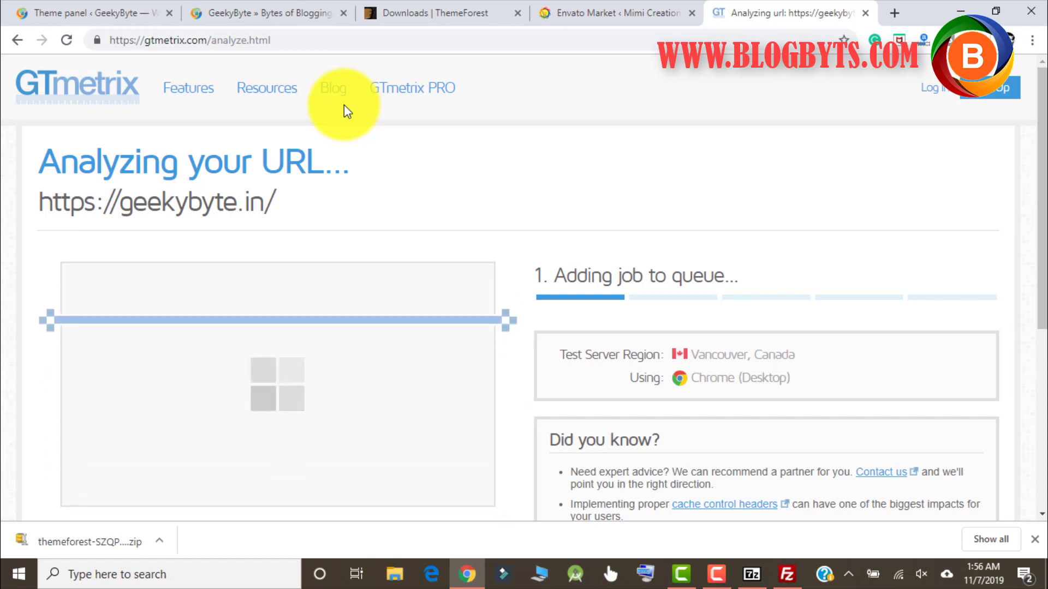
# Step: Switch to the GeekyByte homepage to inspect its featured posts and latest articles
pyautogui.click(266, 12)
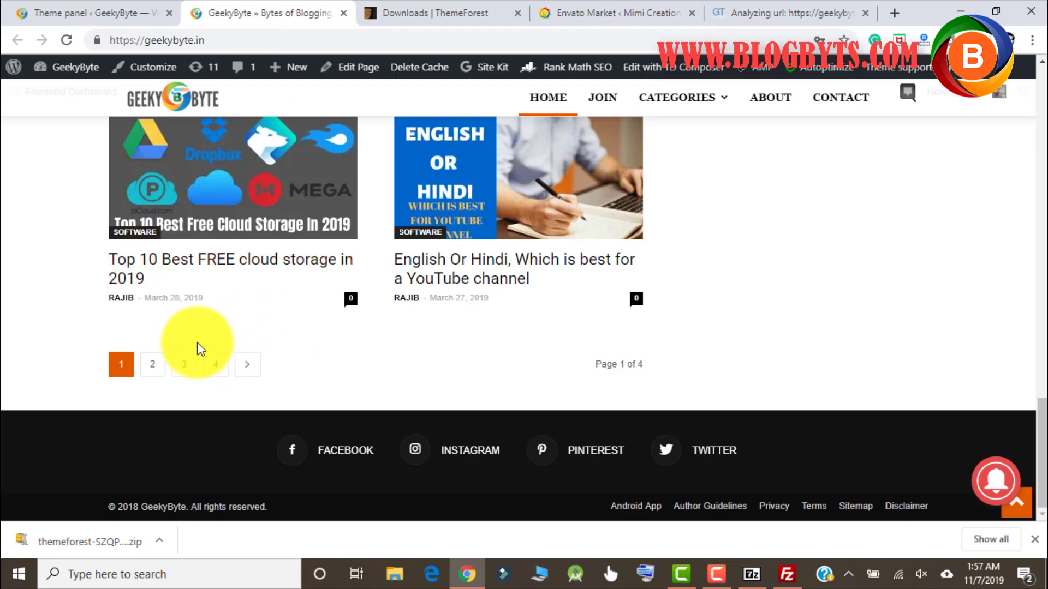
pyautogui.scroll(6, 95, 349)
pyautogui.scroll(5, 95, 350)
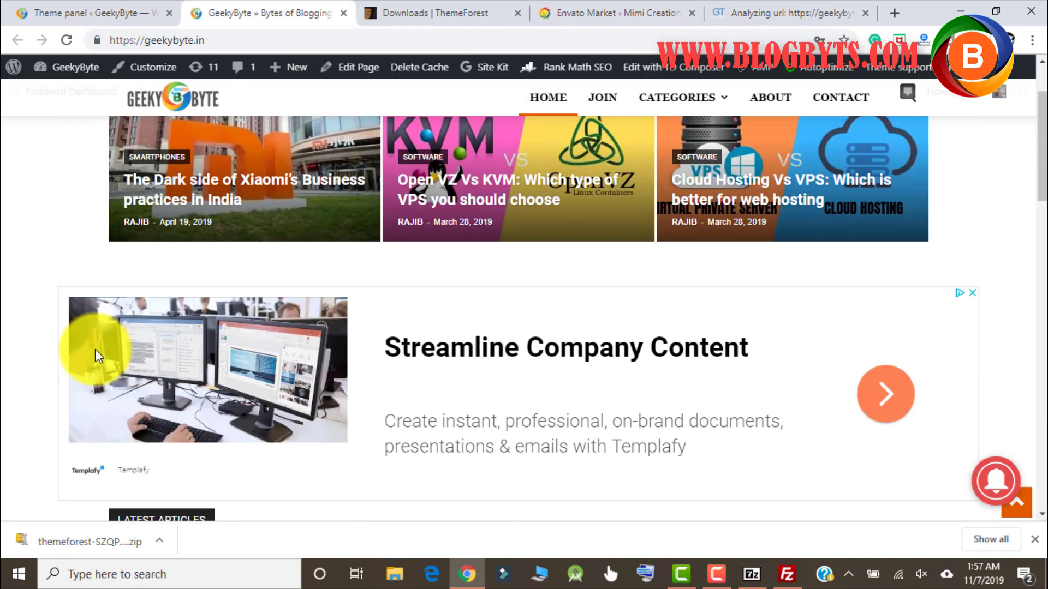
pyautogui.scroll(-1, 95, 350)
pyautogui.scroll(-2, 95, 349)
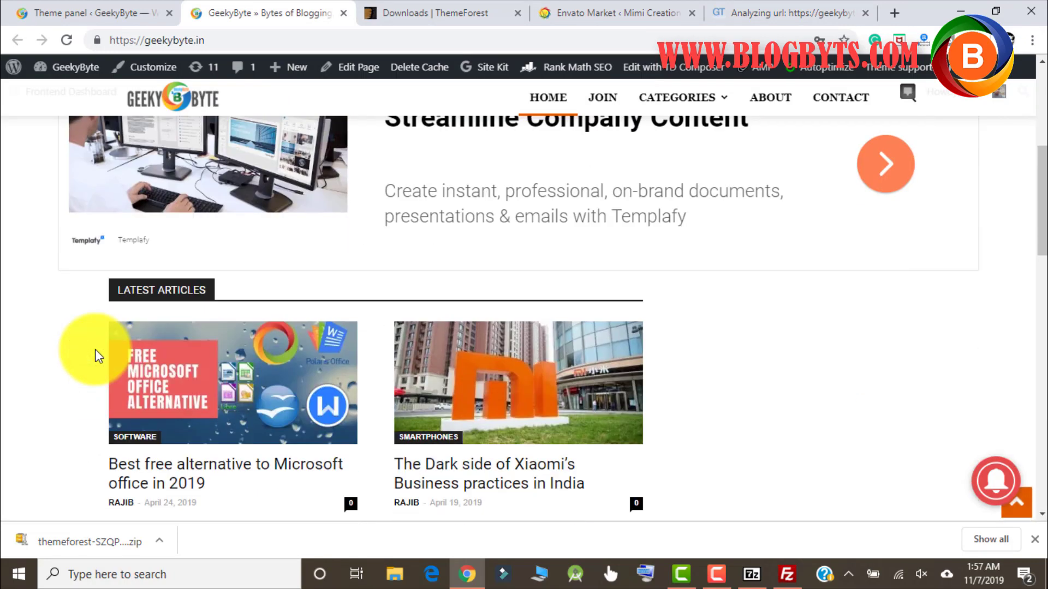
pyautogui.scroll(1, 95, 354)
pyautogui.scroll(-3, 238, 319)
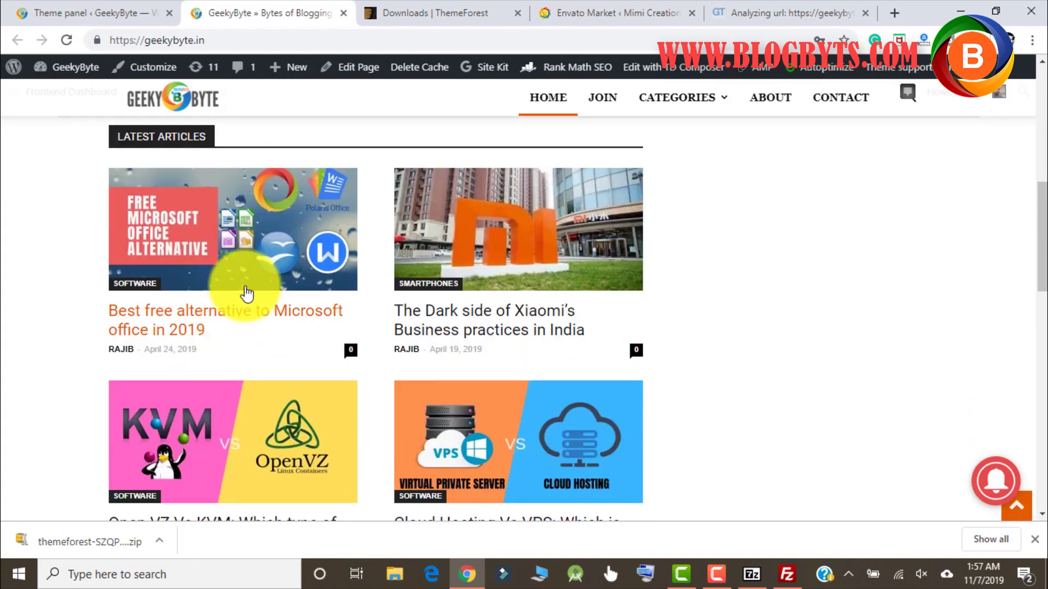
pyautogui.scroll(3, 734, 267)
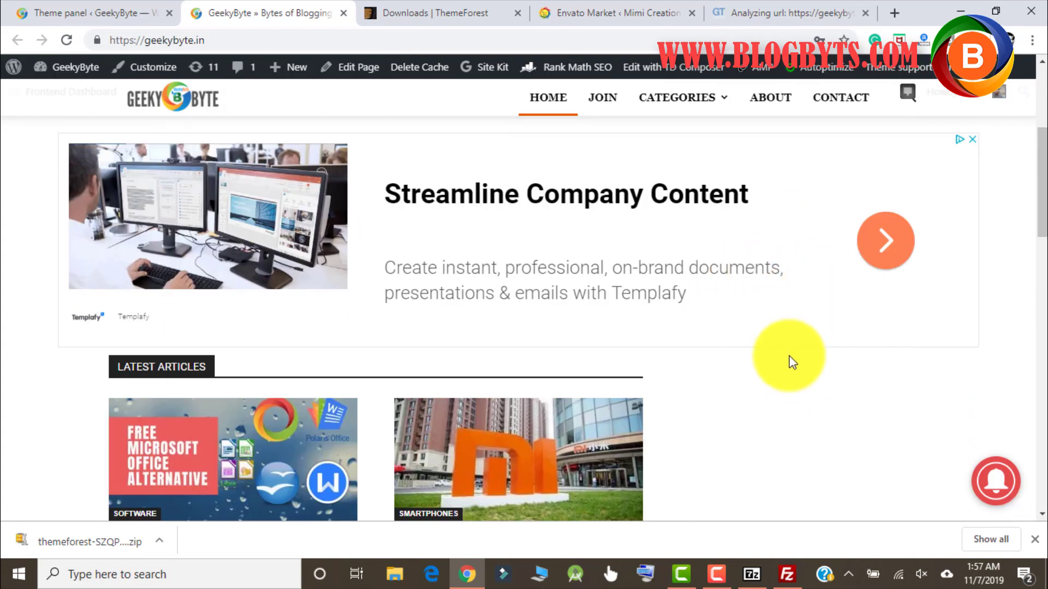
pyautogui.scroll(-4, 788, 352)
pyautogui.scroll(-4, 627, 385)
pyautogui.scroll(-2, 725, 346)
pyautogui.scroll(-4, 854, 358)
pyautogui.scroll(-1, 852, 354)
pyautogui.scroll(4, 853, 355)
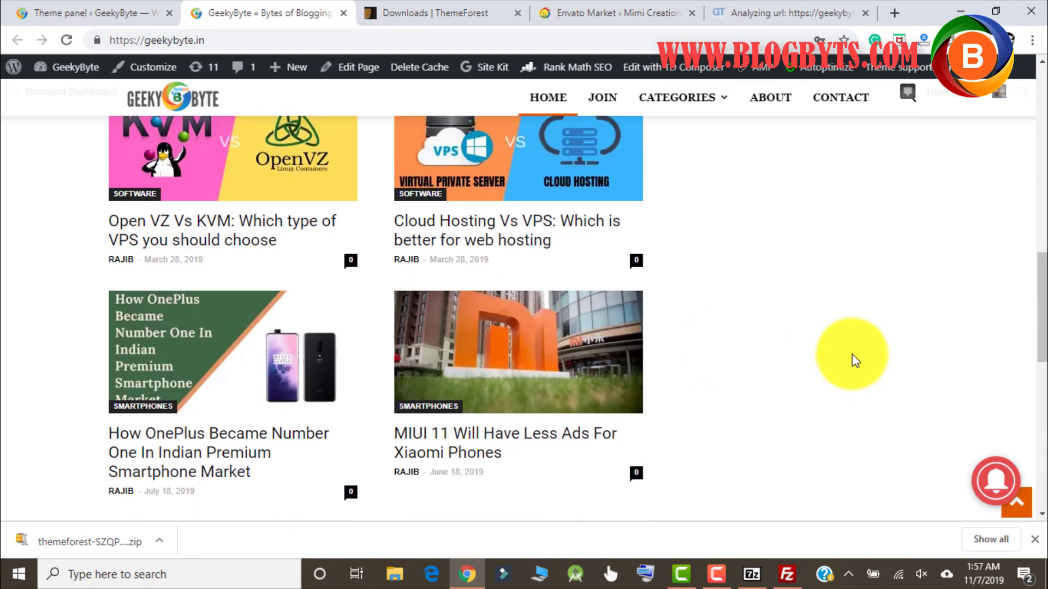
pyautogui.scroll(12, 852, 353)
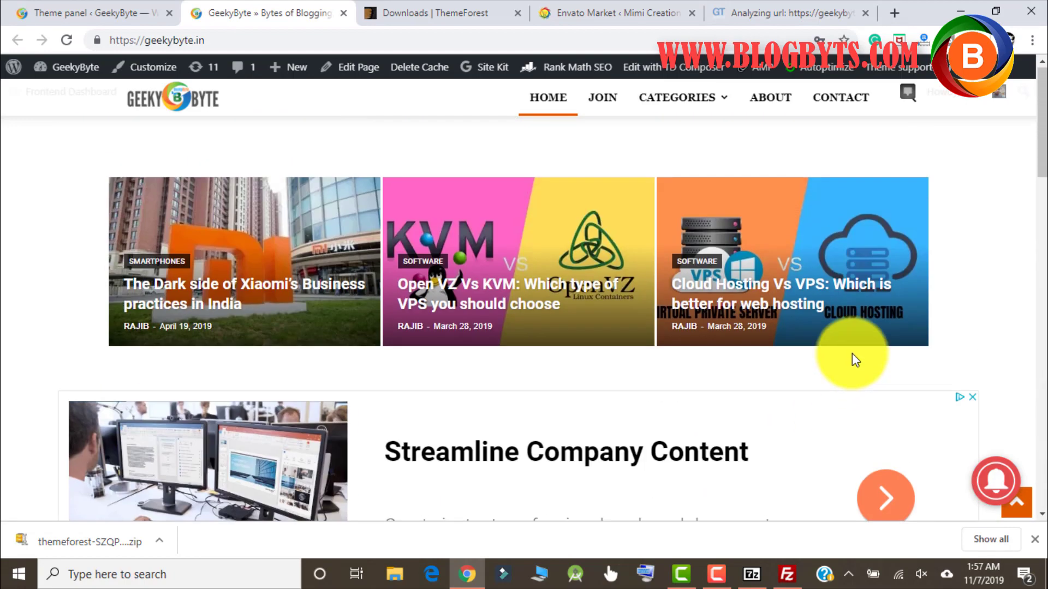
# Step: Install the tagDiv Mobile Theme plugin from the Newspaper premium plugins list and return to the panel
pyautogui.click(118, 10)
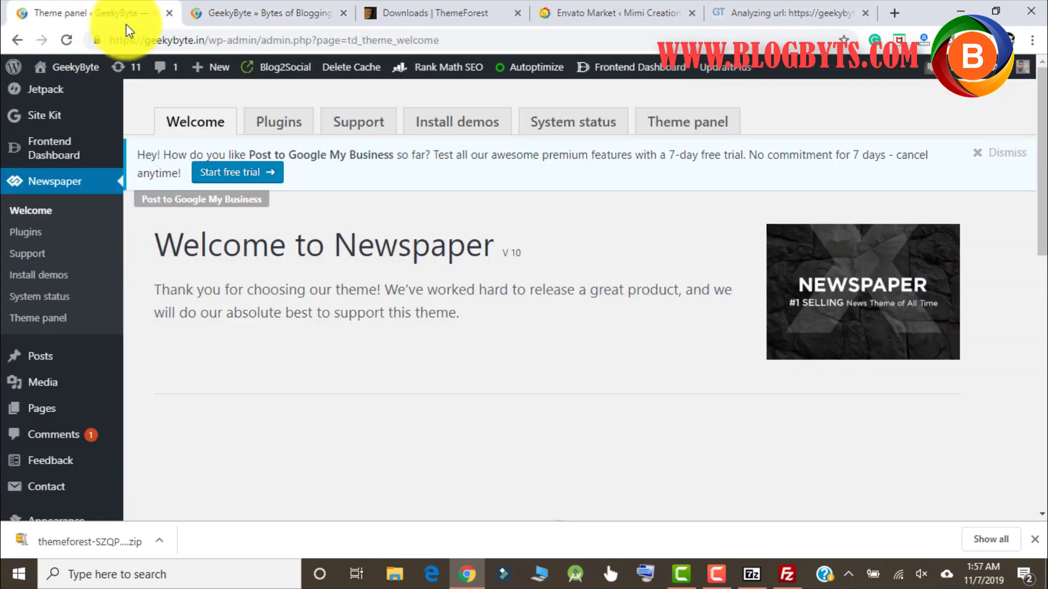
pyautogui.click(282, 129)
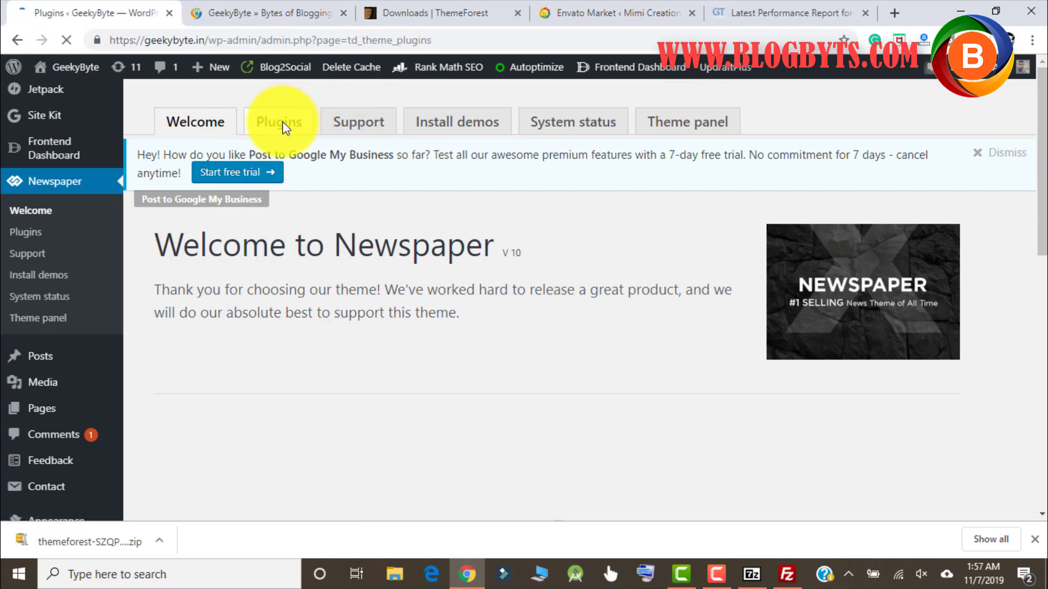
pyautogui.scroll(-3, 274, 262)
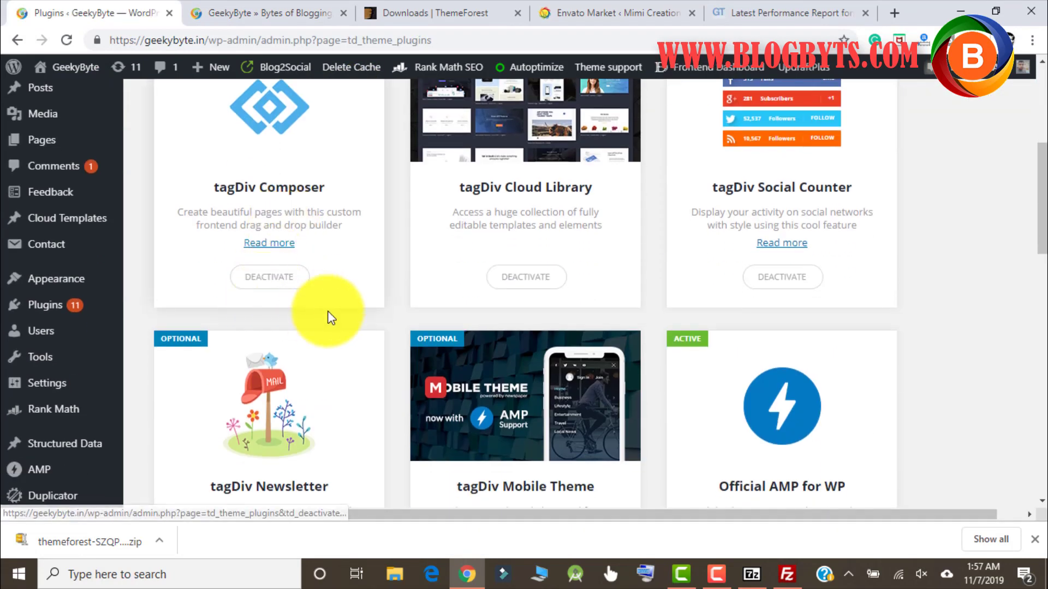
pyautogui.scroll(-2, 823, 211)
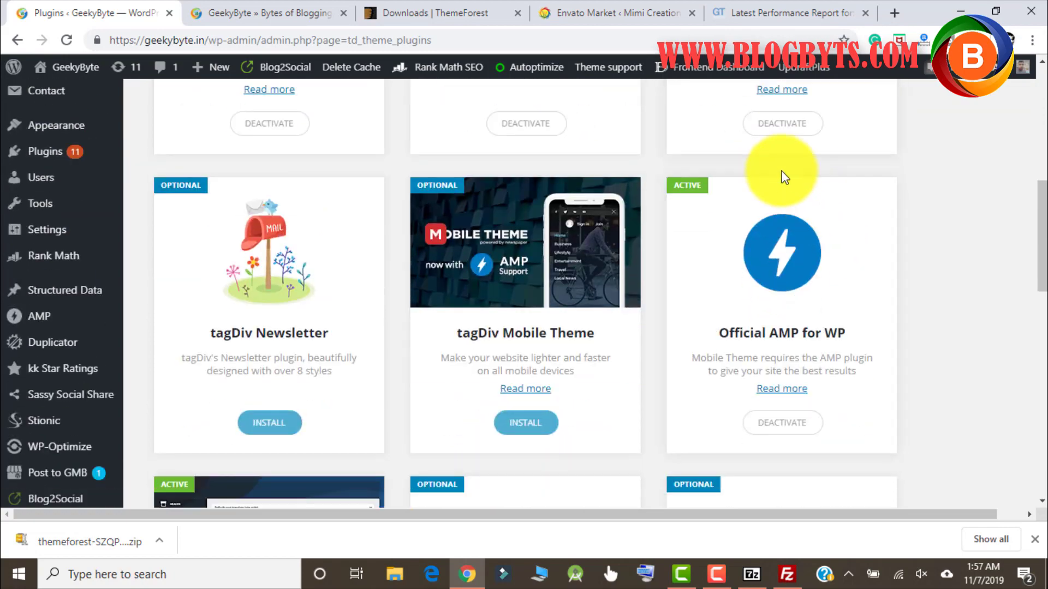
pyautogui.scroll(-1, 772, 175)
pyautogui.scroll(-1, 783, 181)
pyautogui.scroll(-1, 781, 177)
pyautogui.scroll(-2, 782, 177)
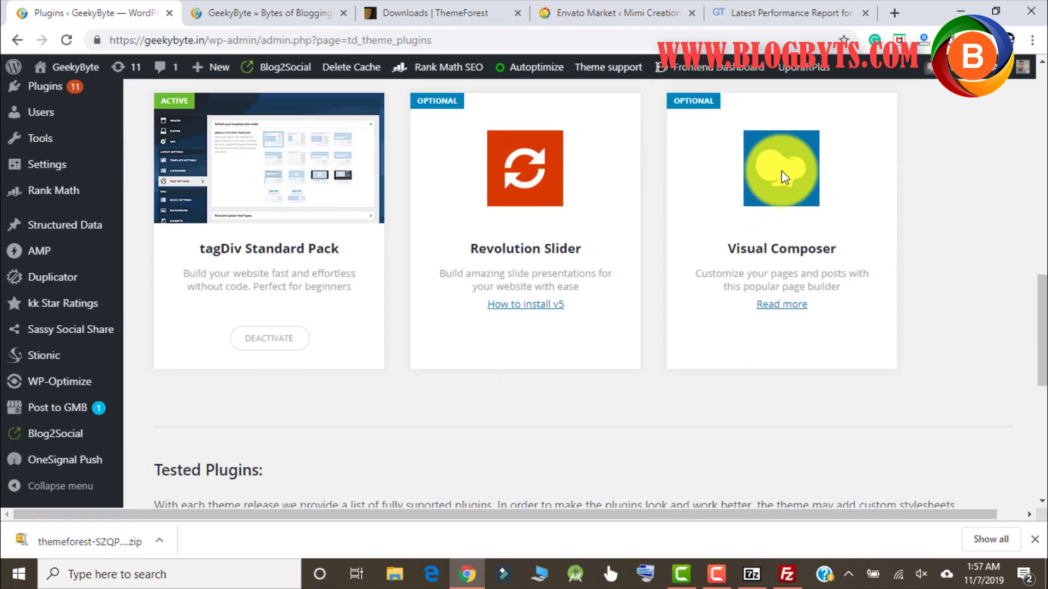
pyautogui.scroll(1, 782, 177)
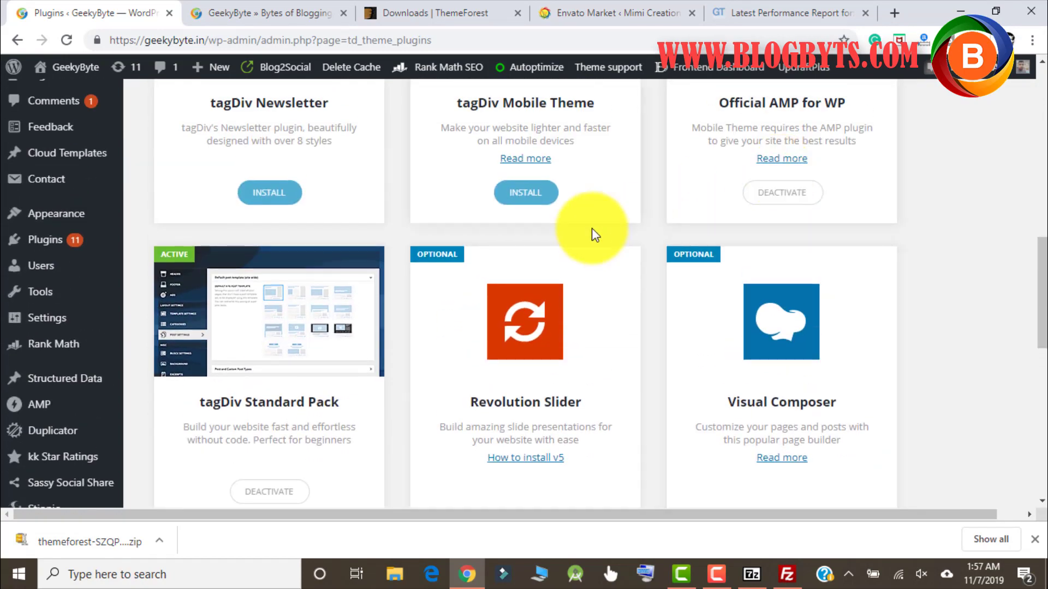
pyautogui.scroll(2, 573, 254)
pyautogui.click(545, 269)
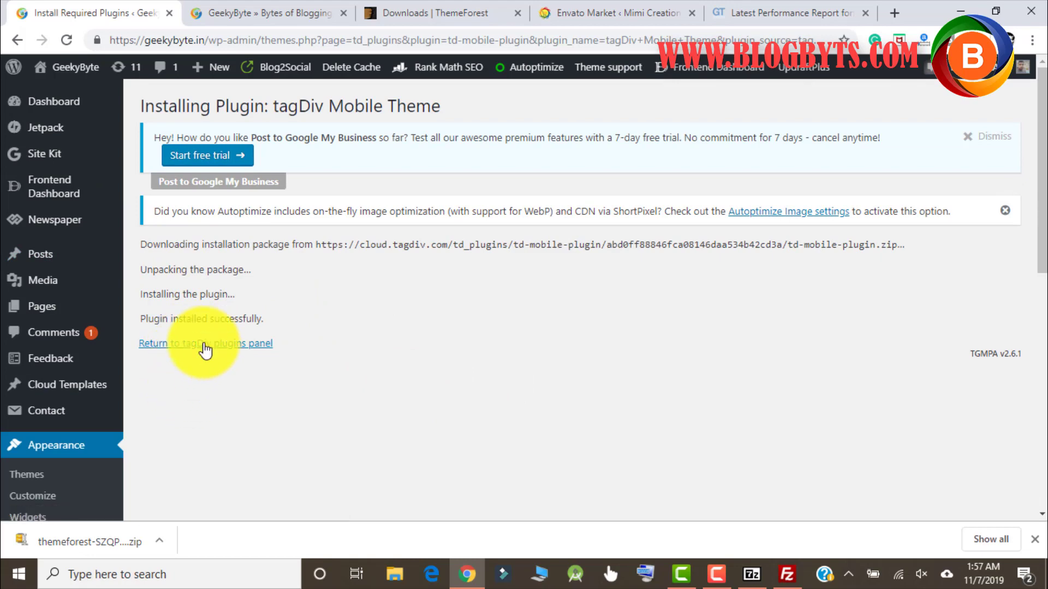
pyautogui.click(209, 342)
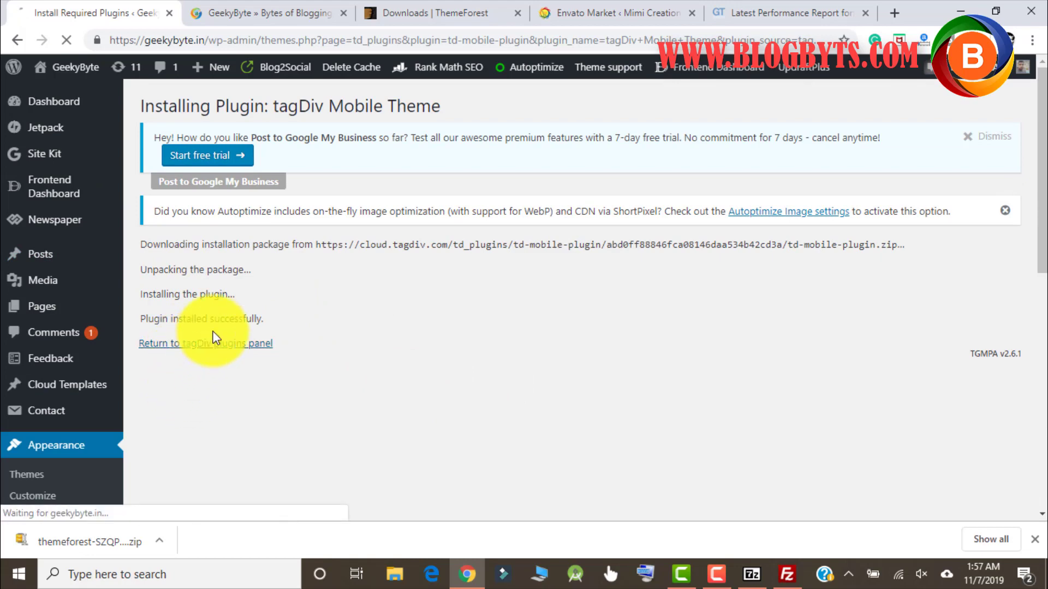
pyautogui.click(743, 14)
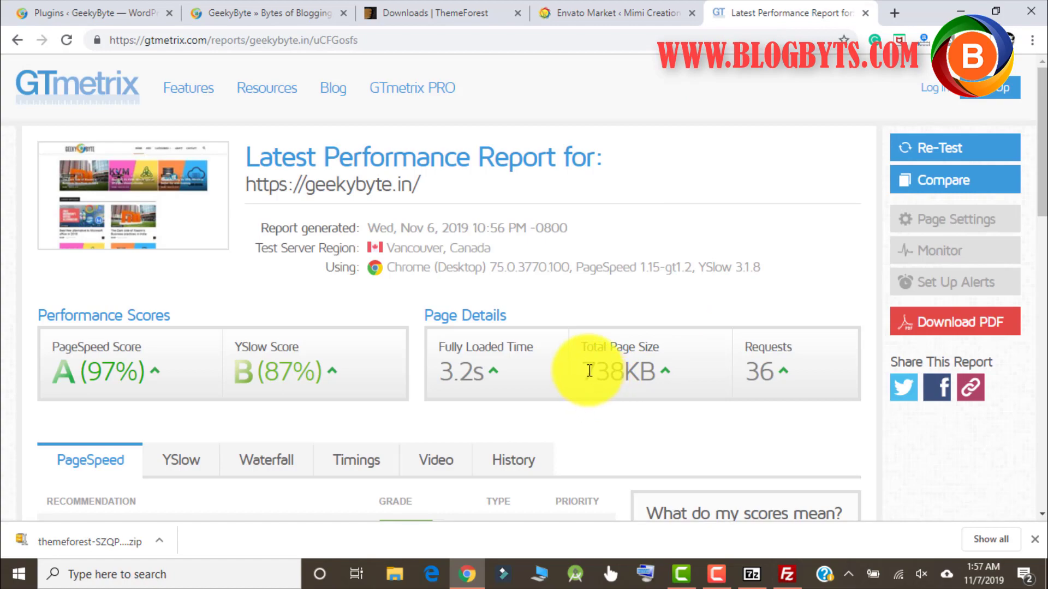
# Step: Highlight the 738KB total page size in the report and re-test geekybyte.in
pyautogui.moveTo(589, 371); pyautogui.dragTo(652, 375)
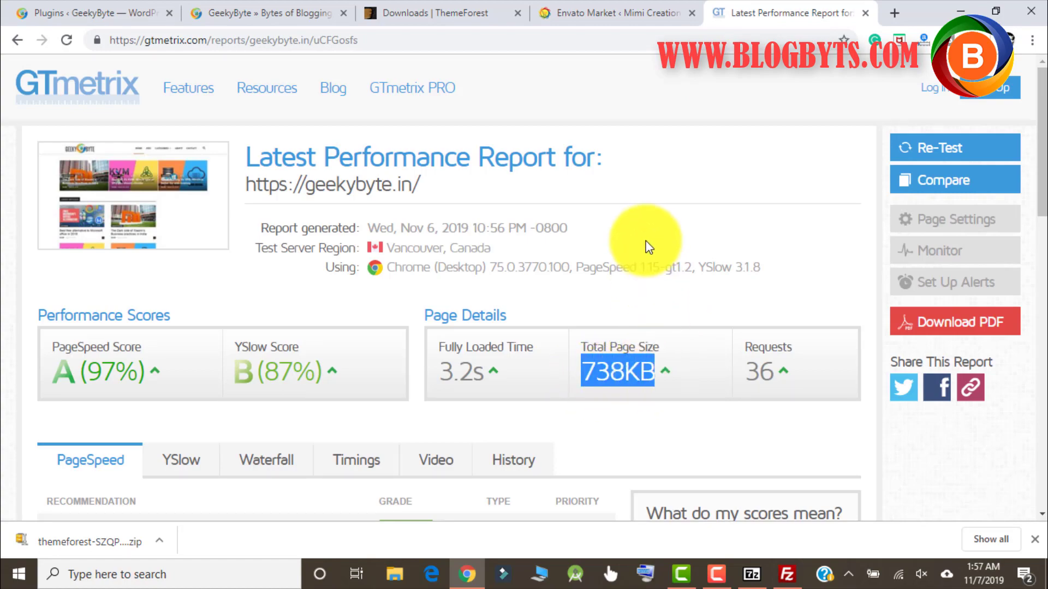
pyautogui.scroll(-3, 644, 238)
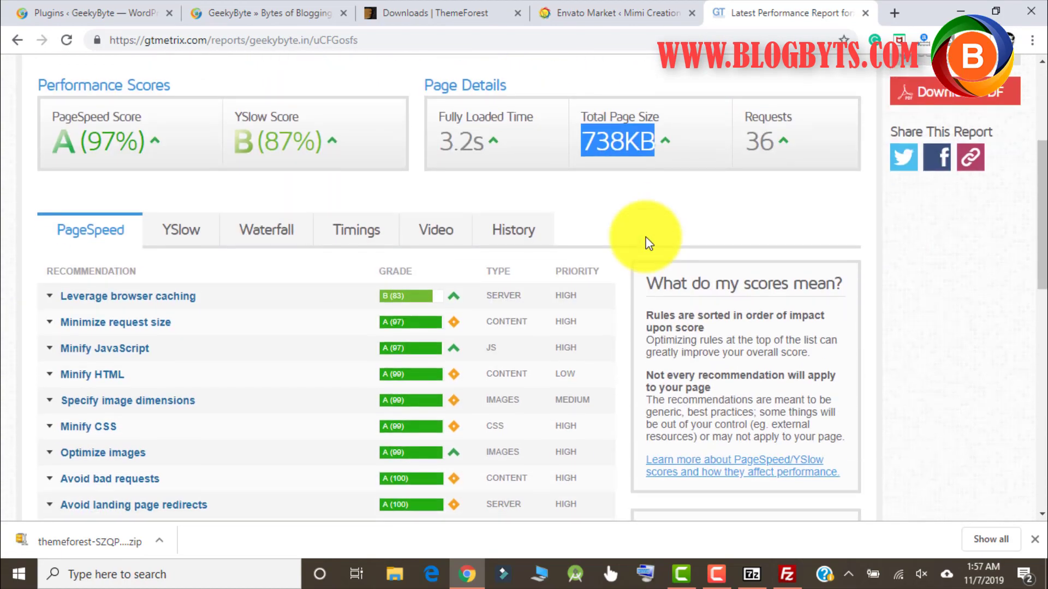
pyautogui.scroll(3, 643, 237)
pyautogui.click(919, 148)
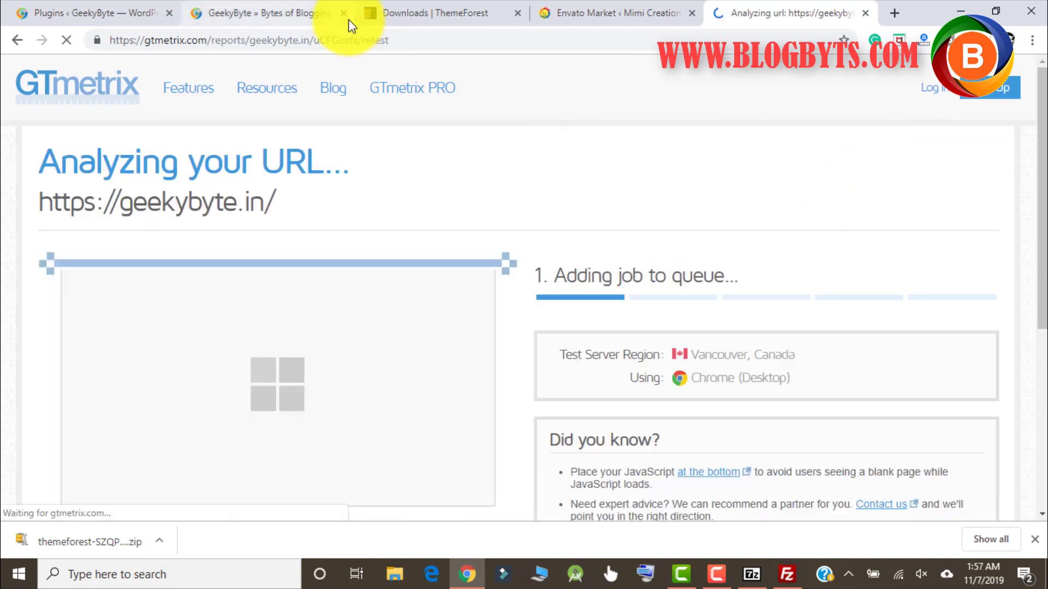
# Step: Activate the tagDiv Mobile Theme plugin, then view the GTmetrix report with 2.1s load time
pyautogui.click(112, 17)
pyautogui.click(238, 15)
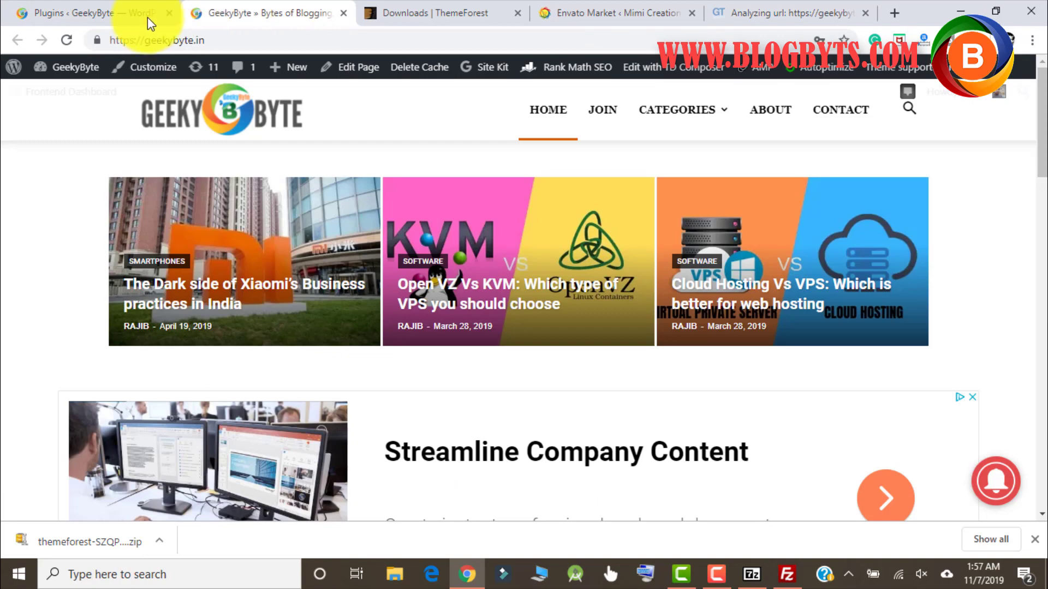
pyautogui.scroll(-10, 416, 98)
pyautogui.scroll(5, 416, 99)
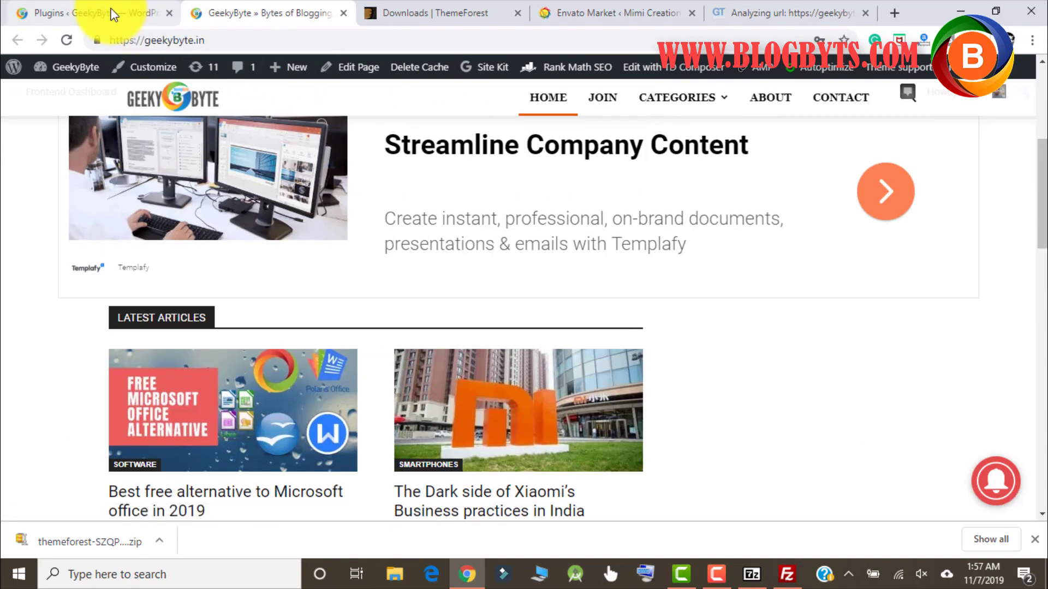
pyautogui.click(114, 15)
pyautogui.scroll(-5, 573, 181)
pyautogui.scroll(-4, 562, 169)
pyautogui.scroll(2, 676, 236)
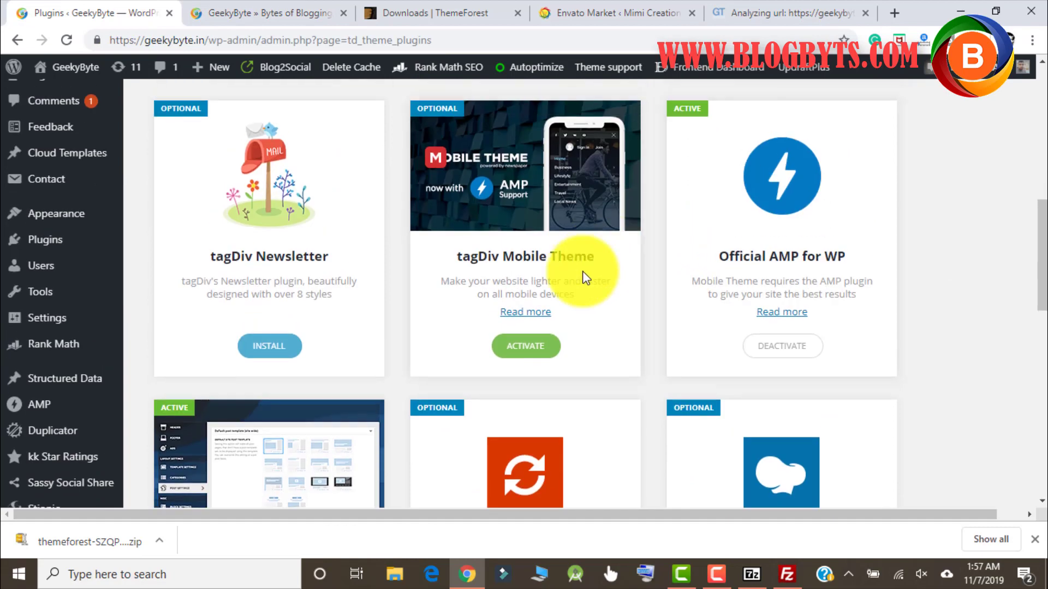
pyautogui.click(529, 348)
pyautogui.scroll(-4, 528, 245)
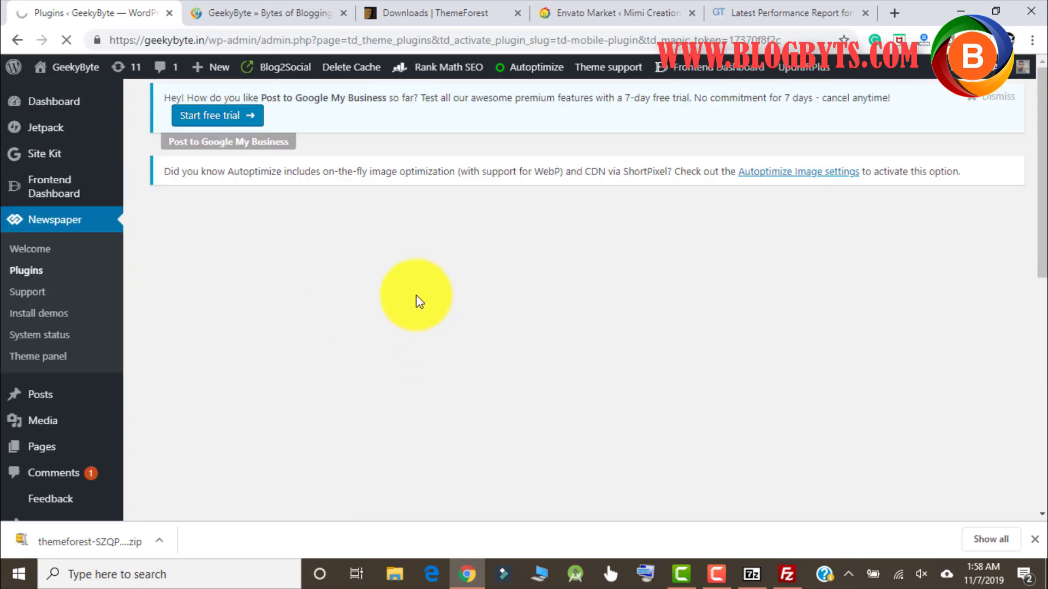
pyautogui.click(798, 16)
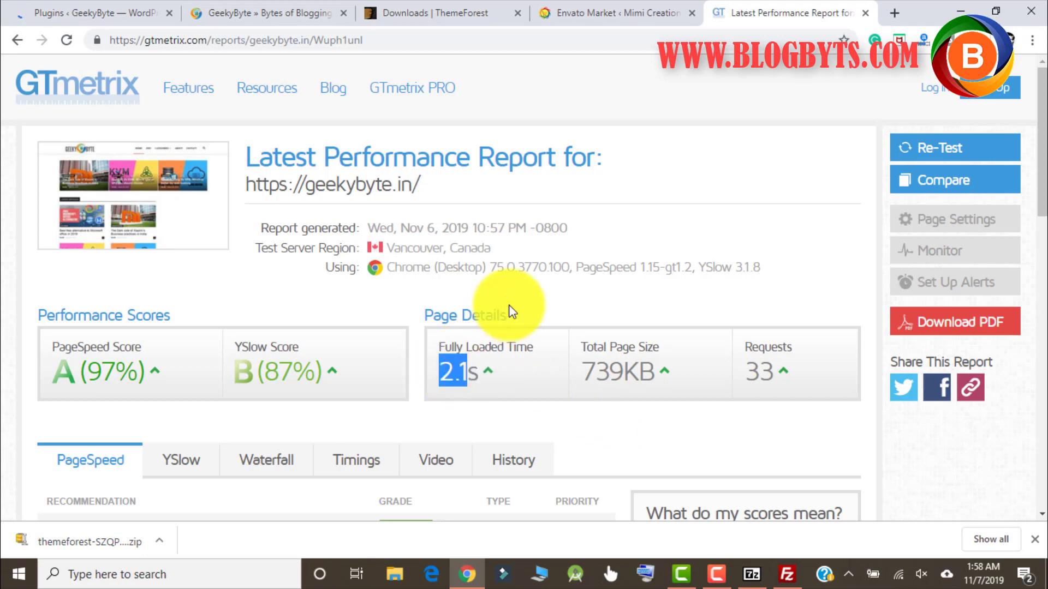
pyautogui.scroll(-3, 499, 297)
# Step: Show YSlow recommendations, expanding Minify JS/CSS, Expires headers, DNS lookups and cookie-free domains
pyautogui.click(173, 164)
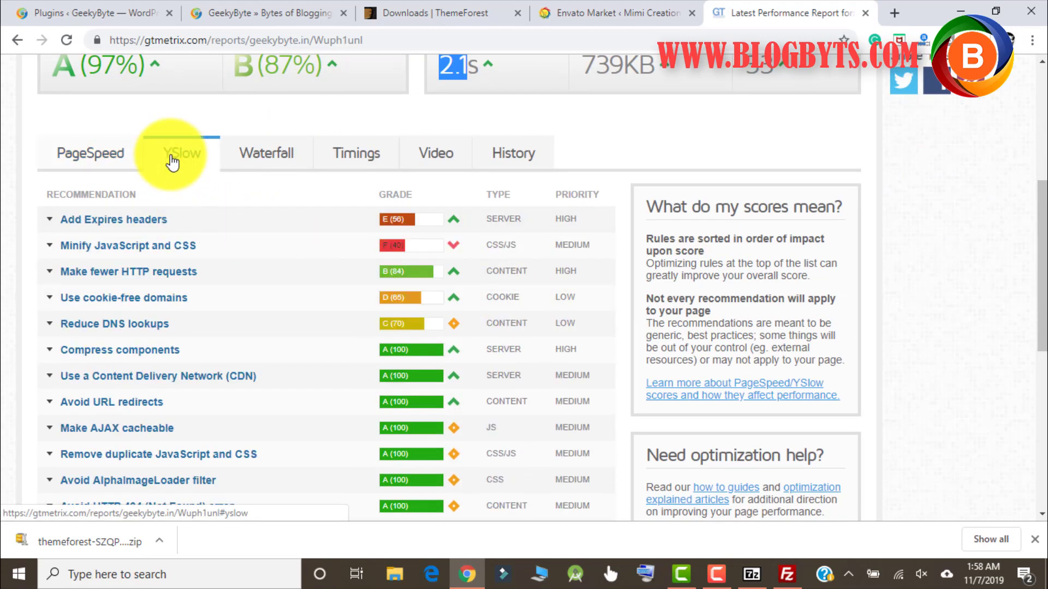
pyautogui.click(113, 247)
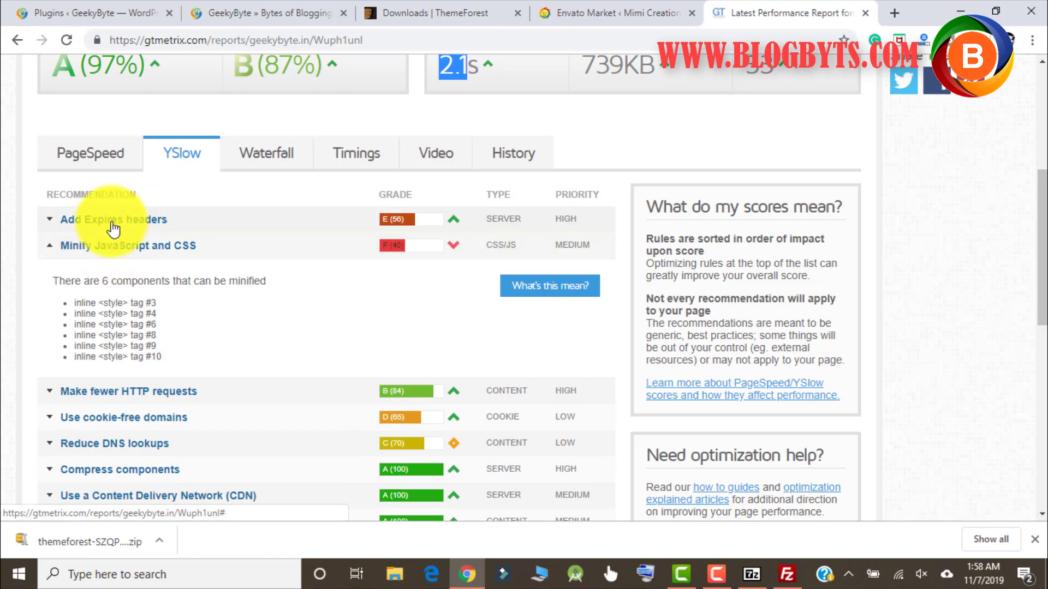
pyautogui.click(131, 219)
pyautogui.scroll(-1, 145, 352)
pyautogui.scroll(-2, 245, 257)
pyautogui.click(151, 238)
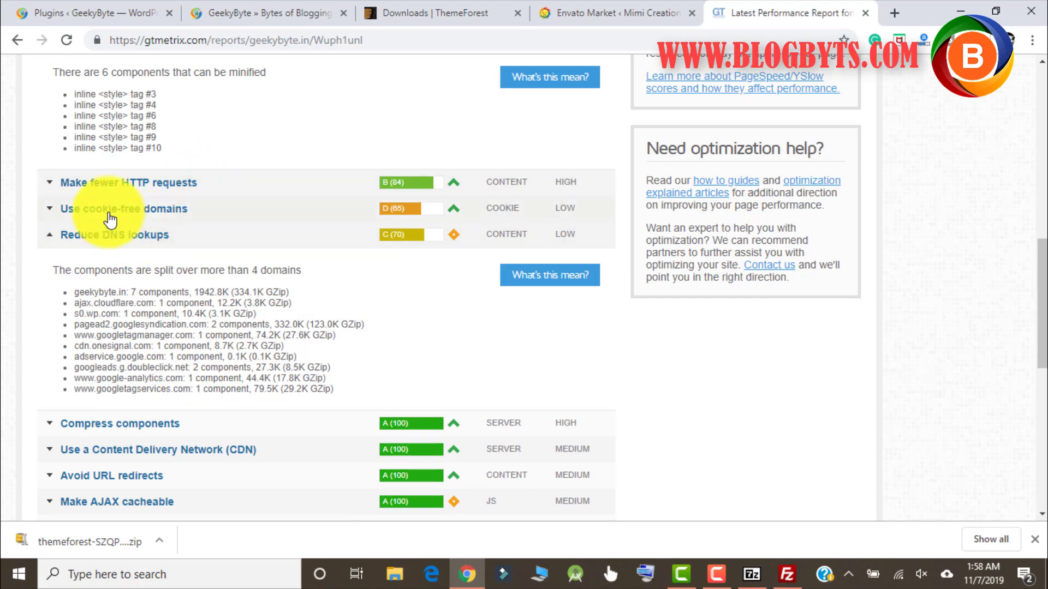
pyautogui.click(131, 210)
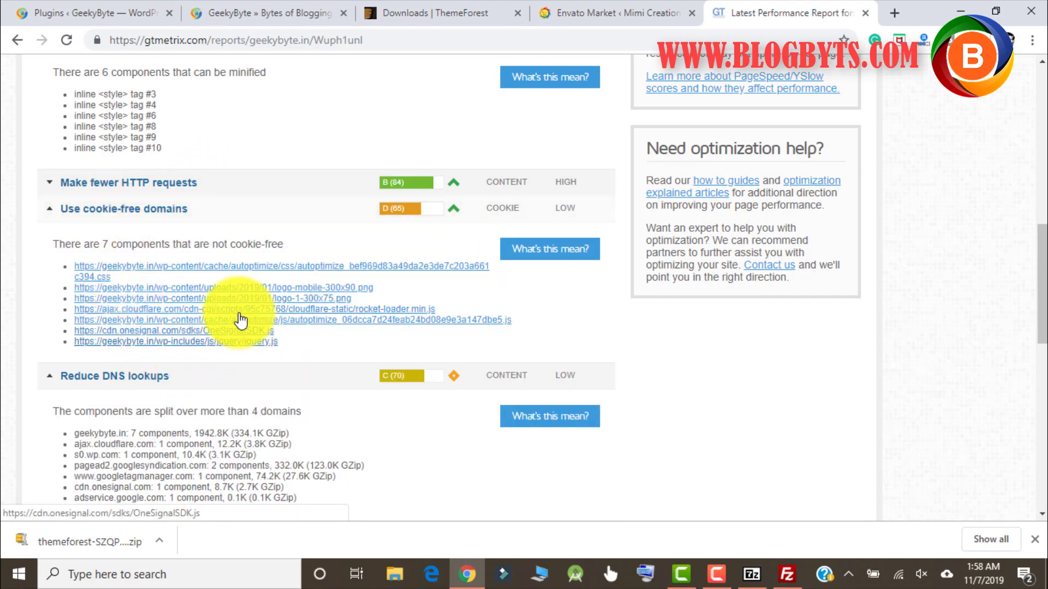
# Step: Deactivate the tagDiv Standard Pack plugin on the theme plugins page
pyautogui.click(78, 15)
pyautogui.scroll(-3, 389, 188)
pyautogui.scroll(-2, 387, 183)
pyautogui.scroll(-1, 782, 279)
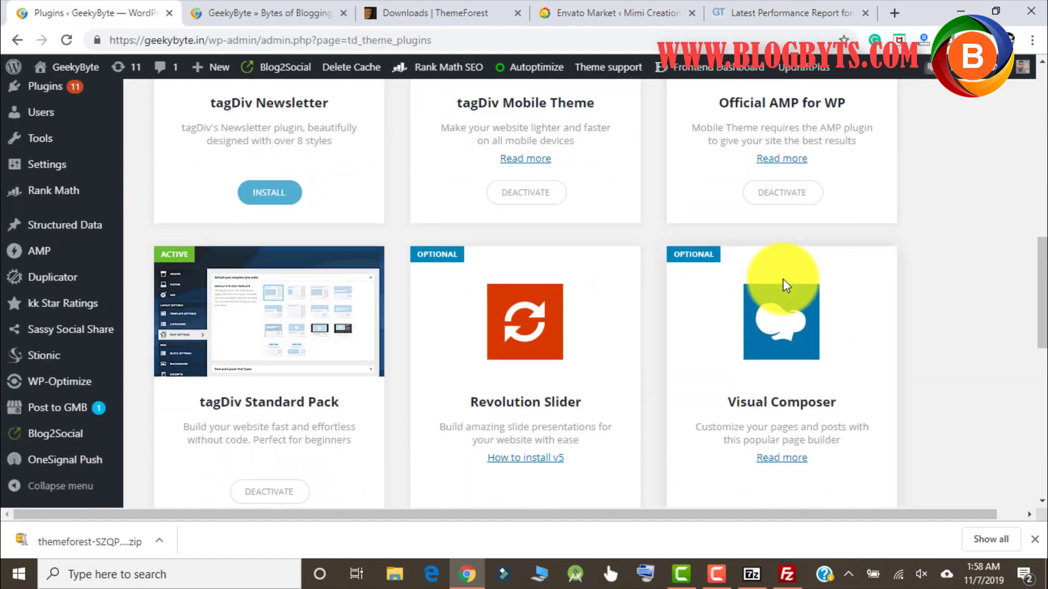
pyautogui.scroll(-1, 782, 279)
pyautogui.scroll(-1, 782, 279)
pyautogui.scroll(4, 783, 278)
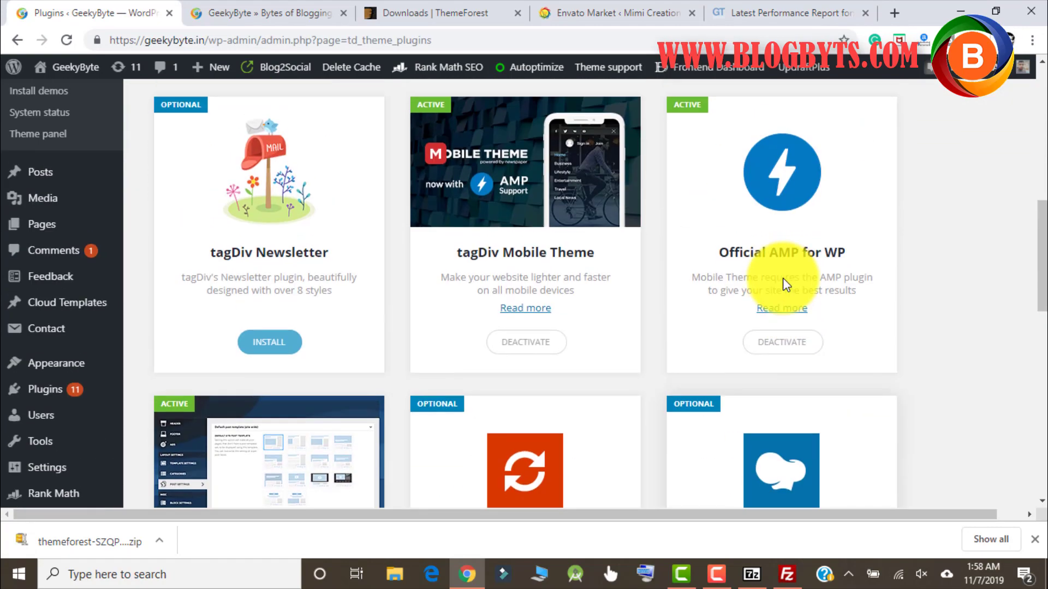
pyautogui.scroll(1, 782, 279)
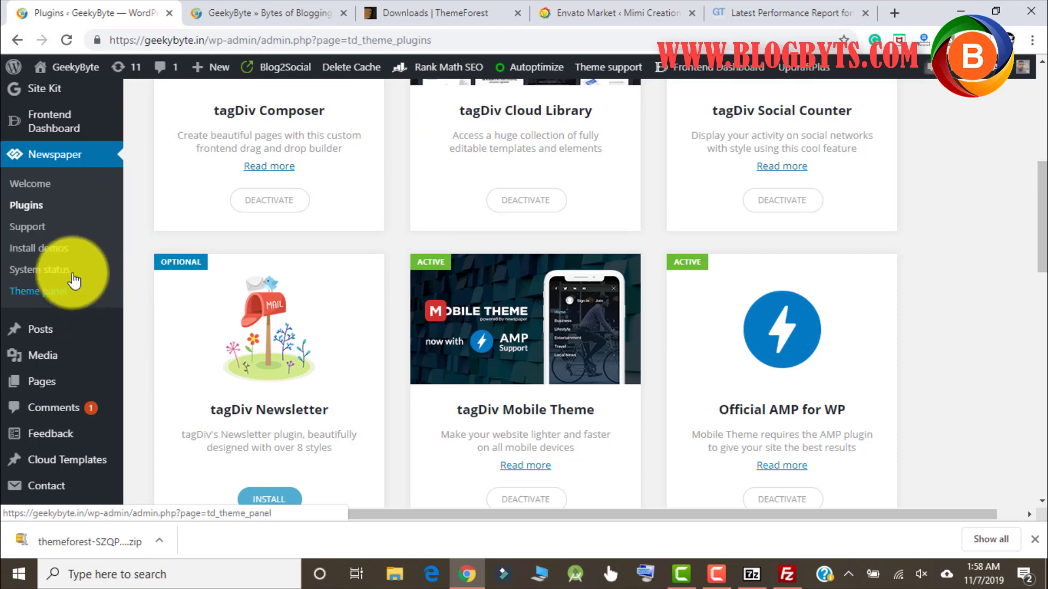
pyautogui.click(47, 193)
pyautogui.scroll(-4, 417, 229)
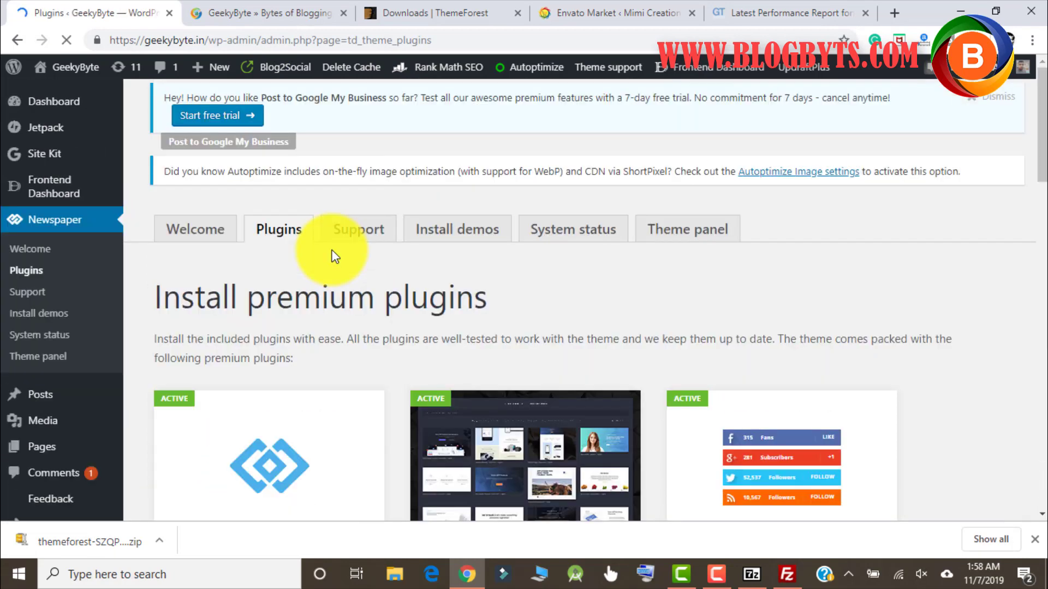
pyautogui.scroll(-6, 335, 254)
pyautogui.scroll(-4, 332, 250)
pyautogui.scroll(-2, 333, 249)
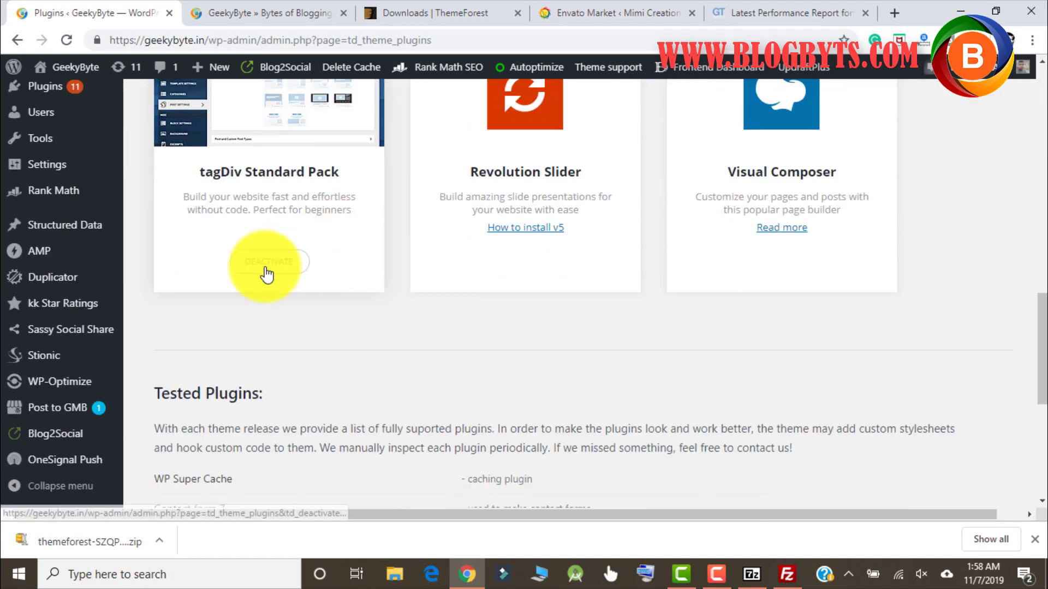
pyautogui.click(267, 274)
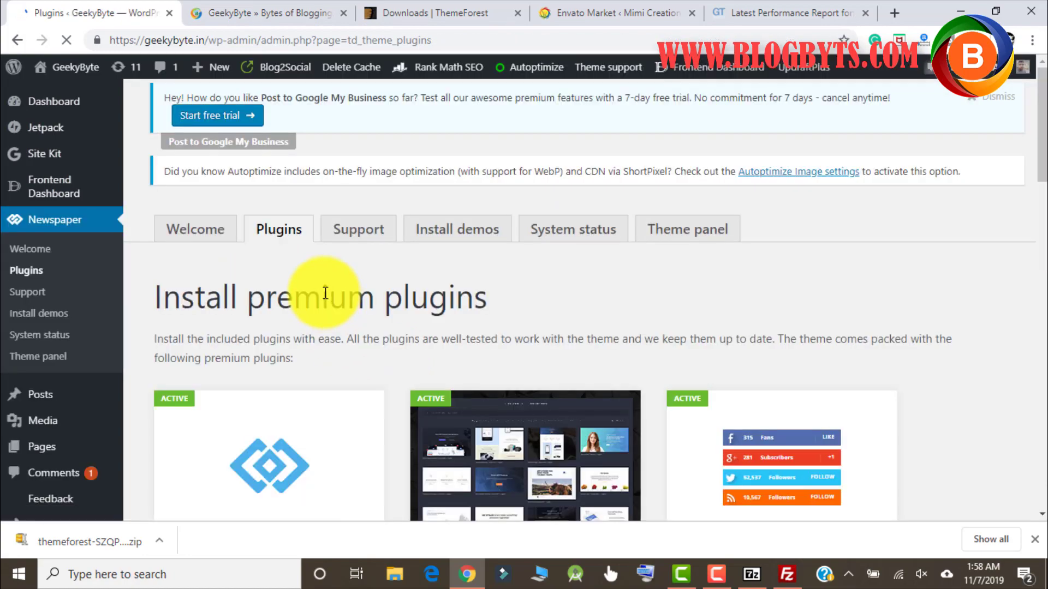
pyautogui.scroll(-5, 342, 230)
pyautogui.scroll(-4, 342, 230)
pyautogui.scroll(-4, 339, 234)
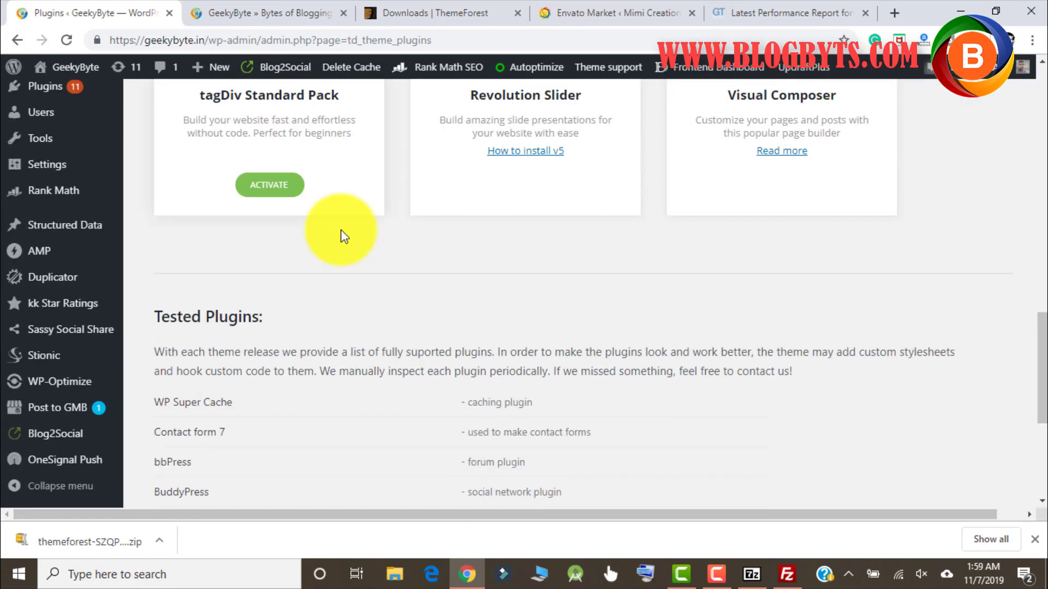
# Step: Reload the GeekyByte homepage, which now shows a raw big-grid shortcode
pyautogui.click(214, 23)
pyautogui.click(68, 39)
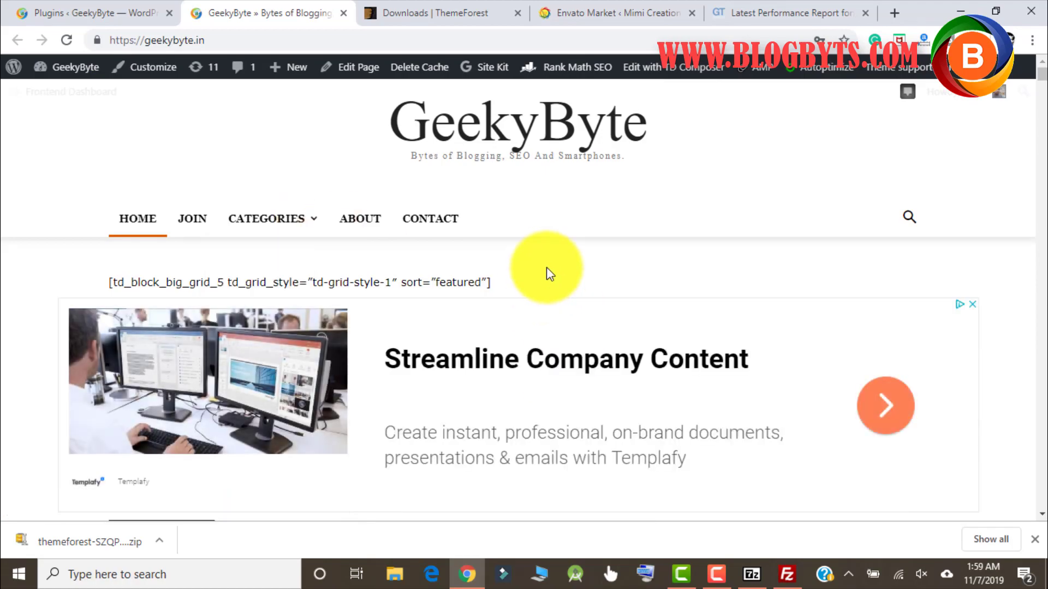
pyautogui.scroll(-1, 546, 266)
pyautogui.scroll(-5, 546, 268)
pyautogui.scroll(-5, 546, 267)
pyautogui.scroll(-5, 546, 267)
pyautogui.scroll(-5, 546, 268)
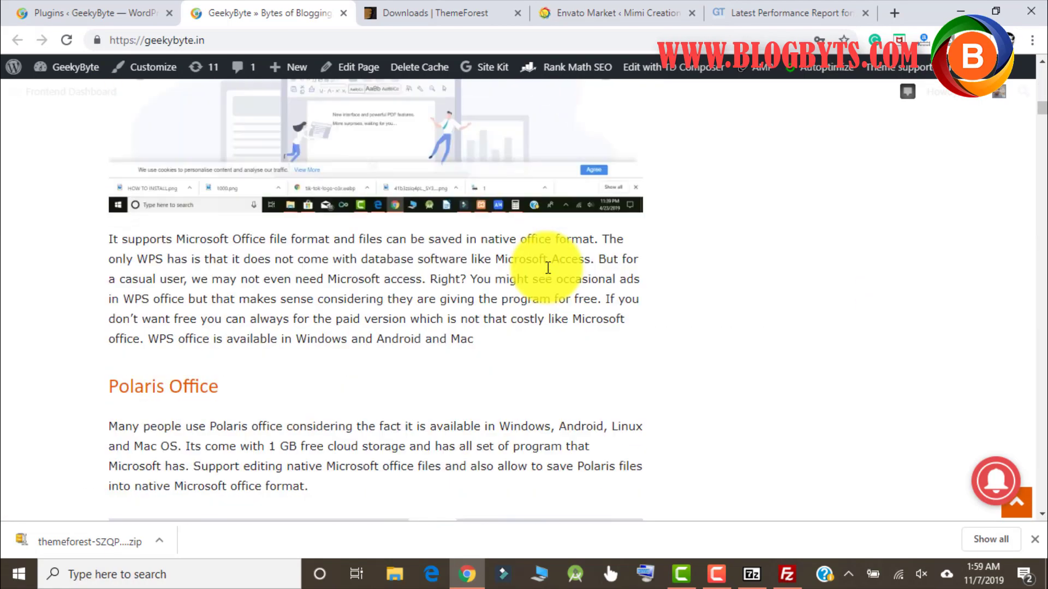
pyautogui.scroll(-5, 547, 268)
pyautogui.scroll(-2, 547, 268)
pyautogui.scroll(8, 547, 268)
pyautogui.scroll(10, 547, 268)
pyautogui.scroll(7, 547, 267)
pyautogui.scroll(3, 547, 266)
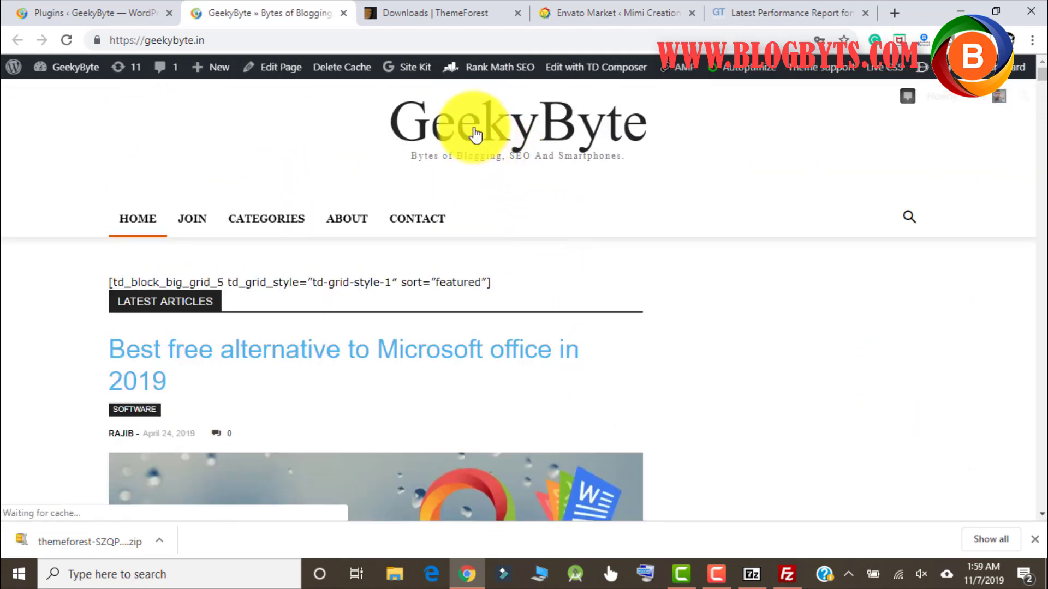
pyautogui.scroll(-1, 375, 311)
pyautogui.scroll(-5, 376, 307)
pyautogui.scroll(4, 376, 314)
pyautogui.scroll(2, 374, 314)
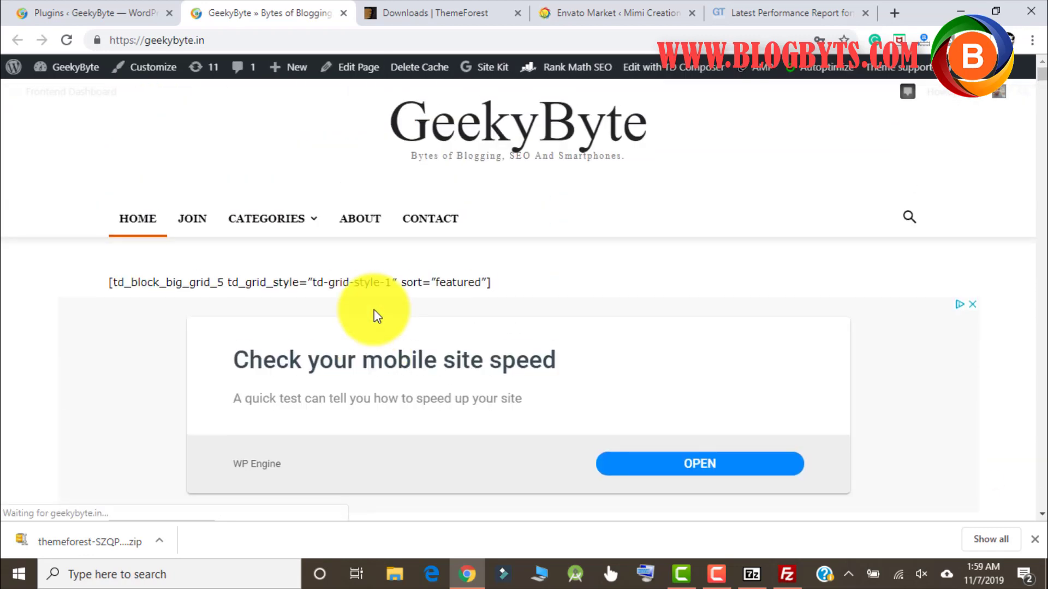
# Step: Reactivate tagDiv Standard Pack and reload the homepage to restore the featured grid and article list
pyautogui.click(115, 14)
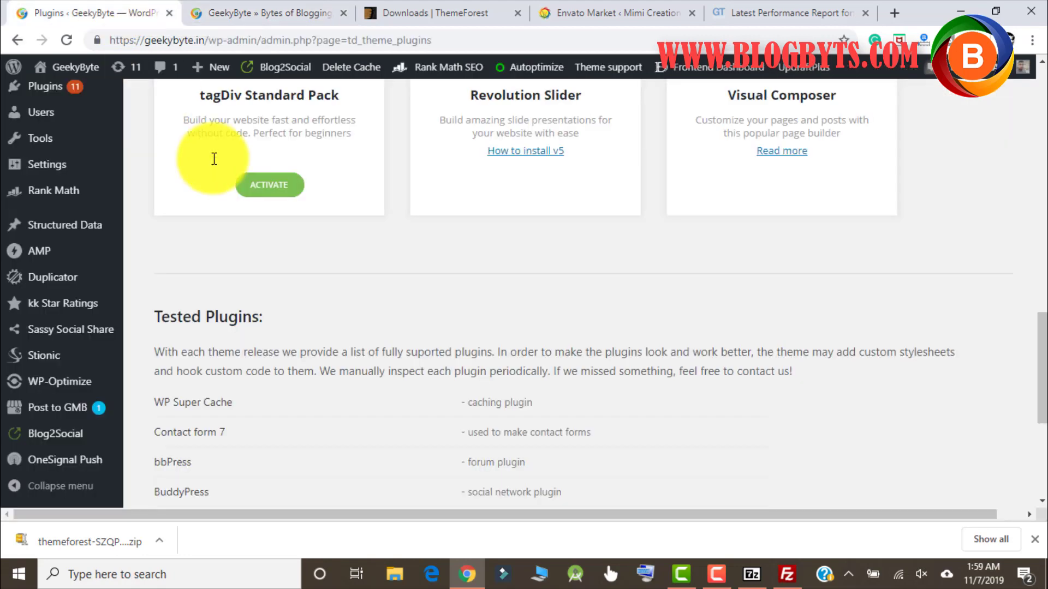
pyautogui.click(275, 188)
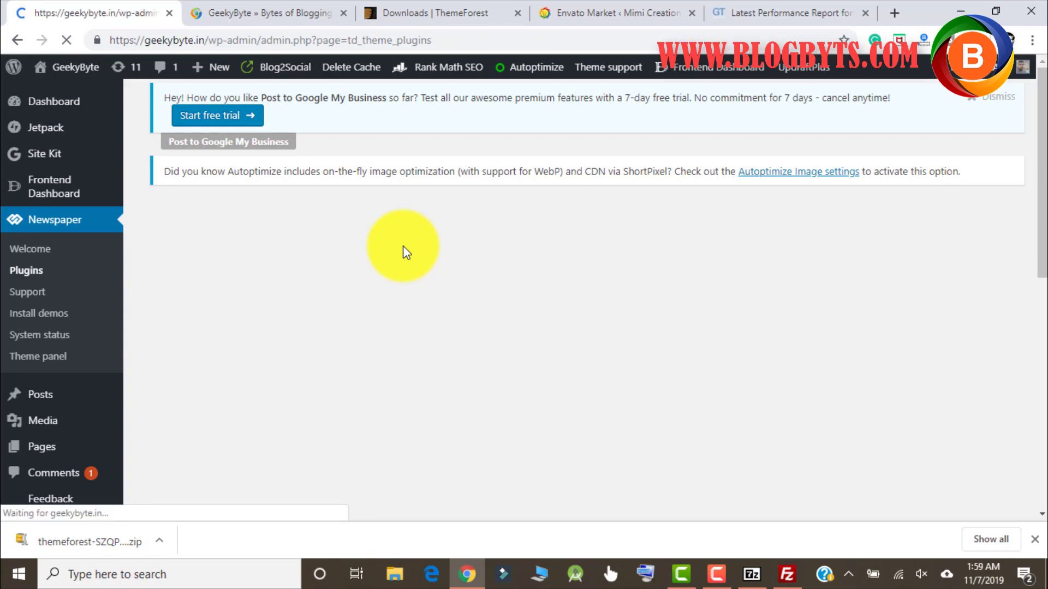
pyautogui.scroll(-6, 403, 246)
pyautogui.scroll(-3, 403, 246)
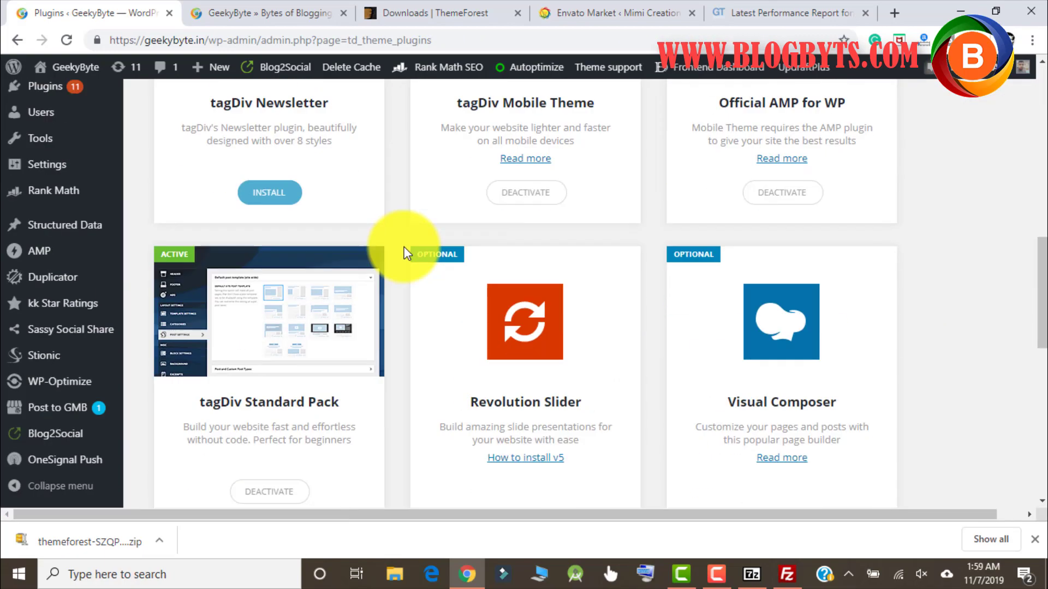
pyautogui.scroll(-2, 401, 253)
pyautogui.scroll(-1, 402, 253)
pyautogui.click(264, 15)
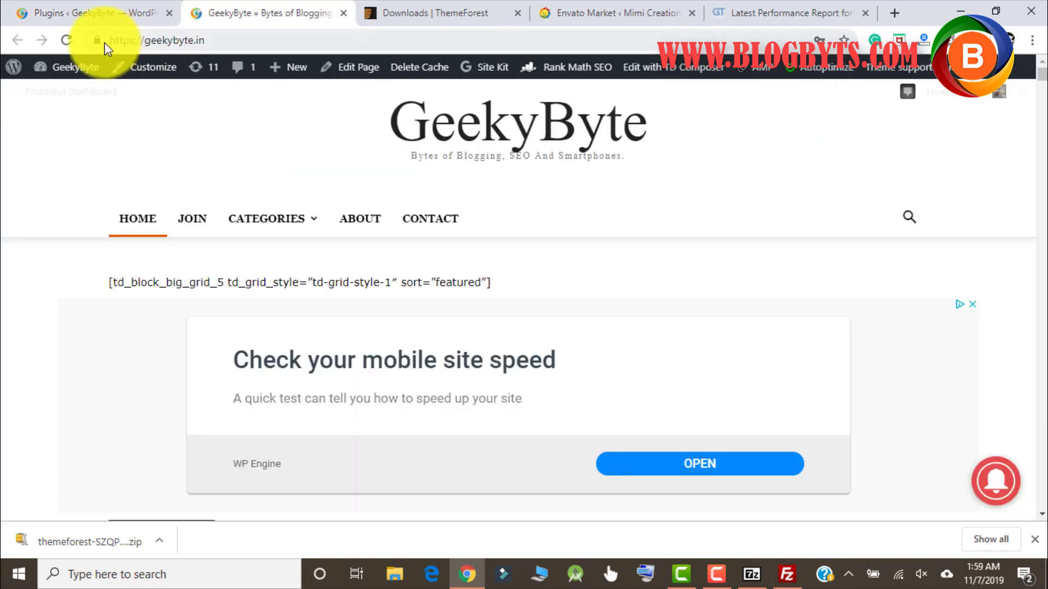
pyautogui.click(66, 43)
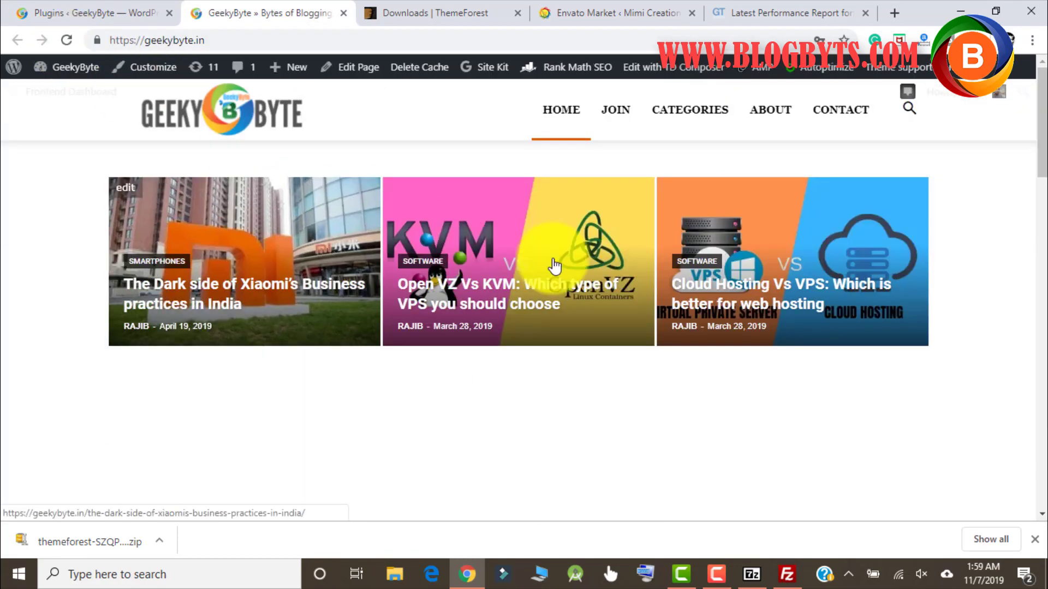
pyautogui.scroll(-3, 450, 393)
pyautogui.scroll(-5, 492, 333)
pyautogui.scroll(-5, 736, 328)
pyautogui.scroll(3, 761, 261)
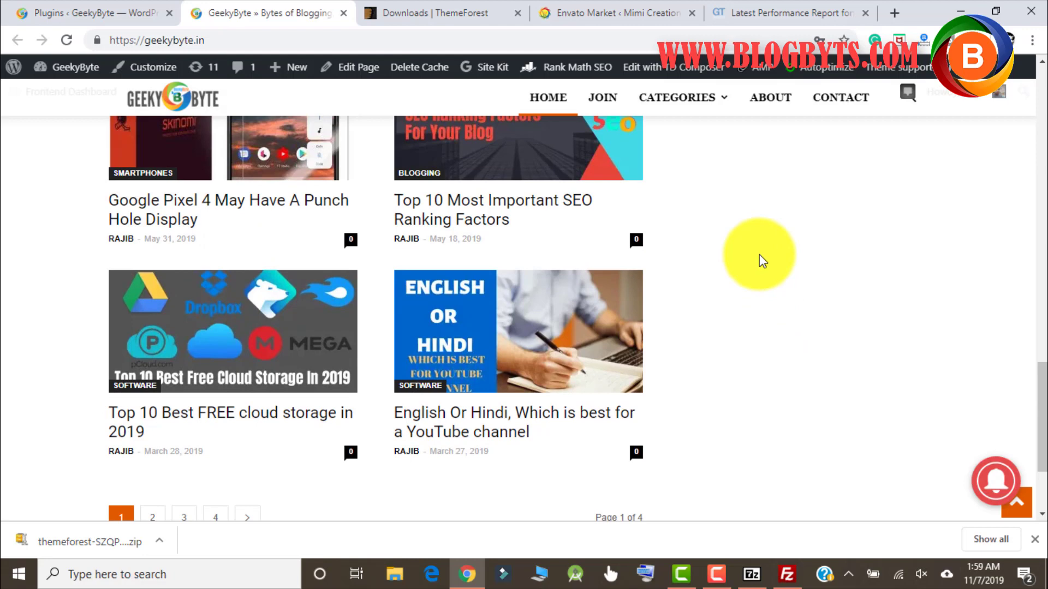
pyautogui.scroll(-3, 759, 260)
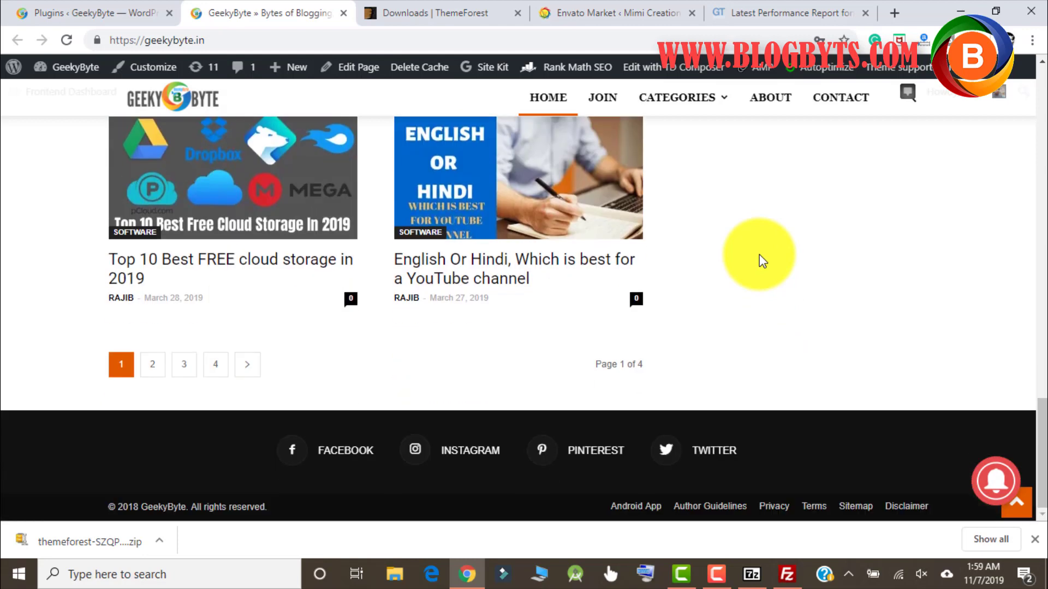
# Step: Bring up the Camtasia Recorder controls showing 0:14:32 of capture
pyautogui.click(725, 575)
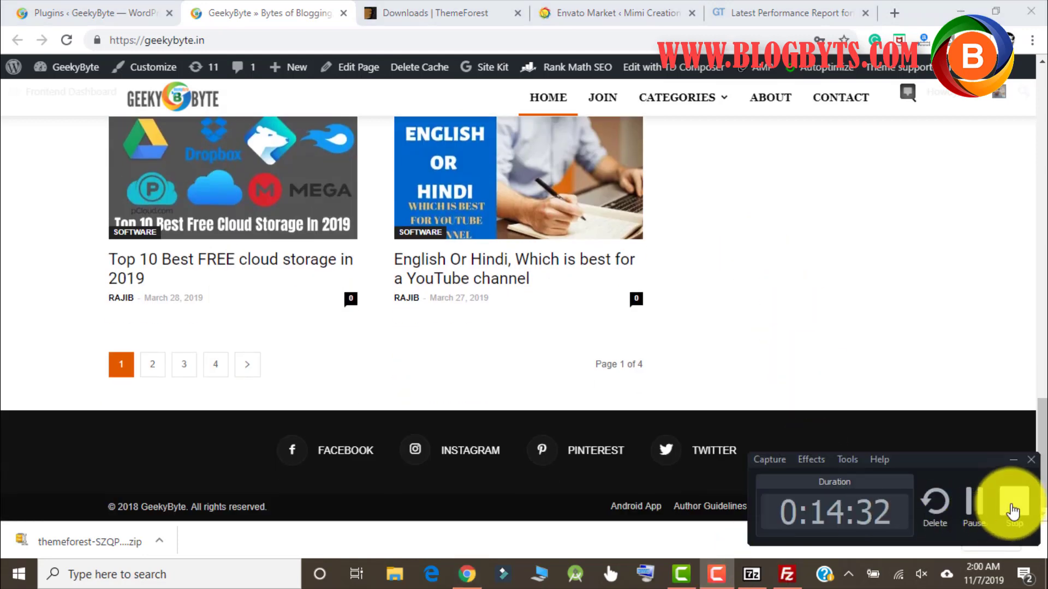